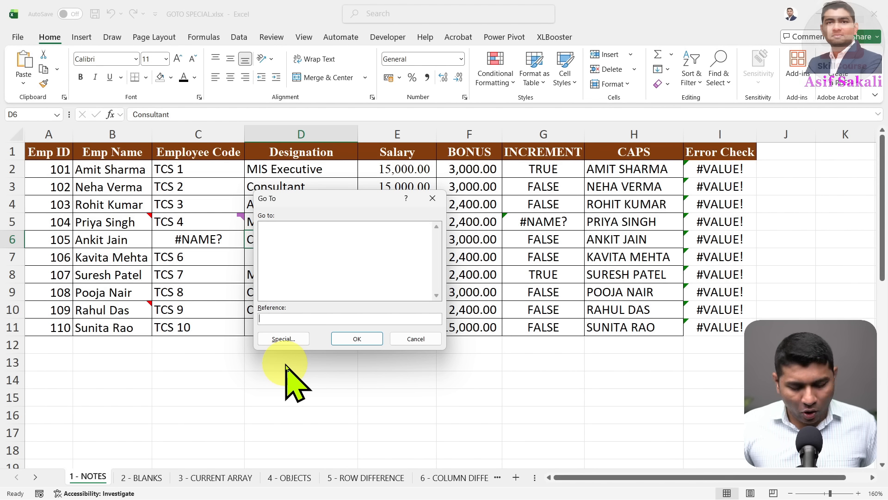
Use Go To Special > Notes to select the noted Emp Name cells B5 and B10
key(alt+s)
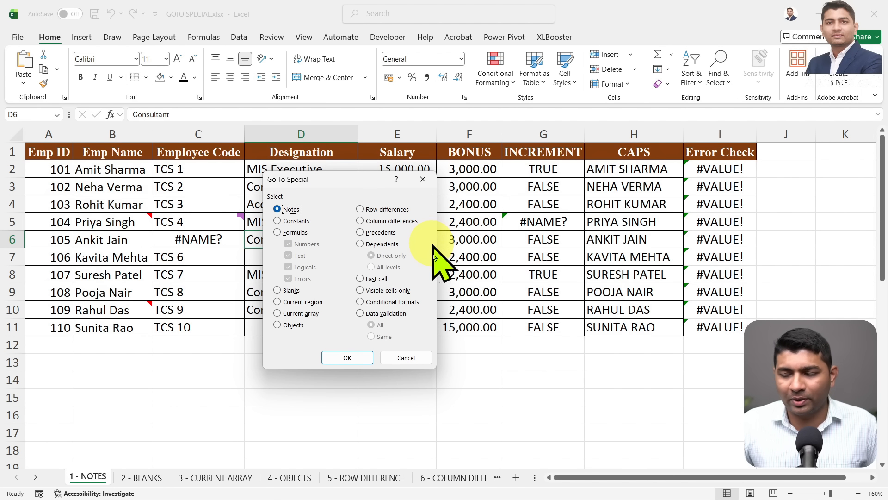
click(414, 358)
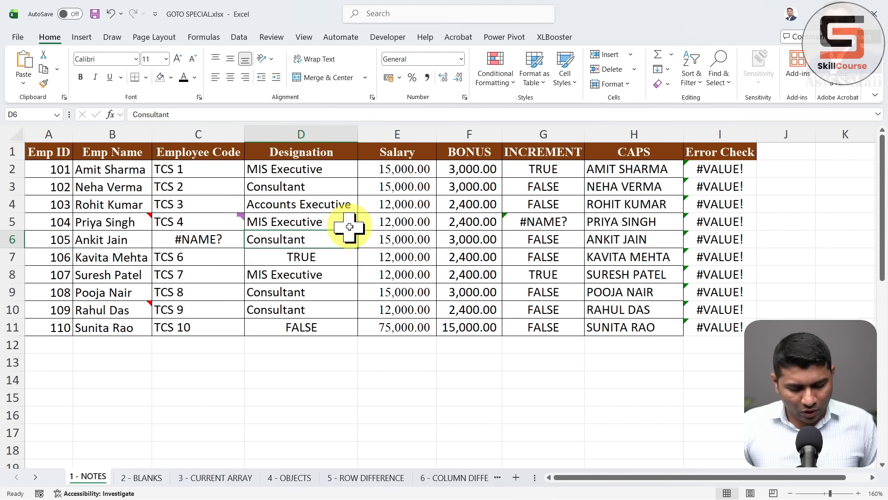
key(ctrl+g)
key(alt+s)
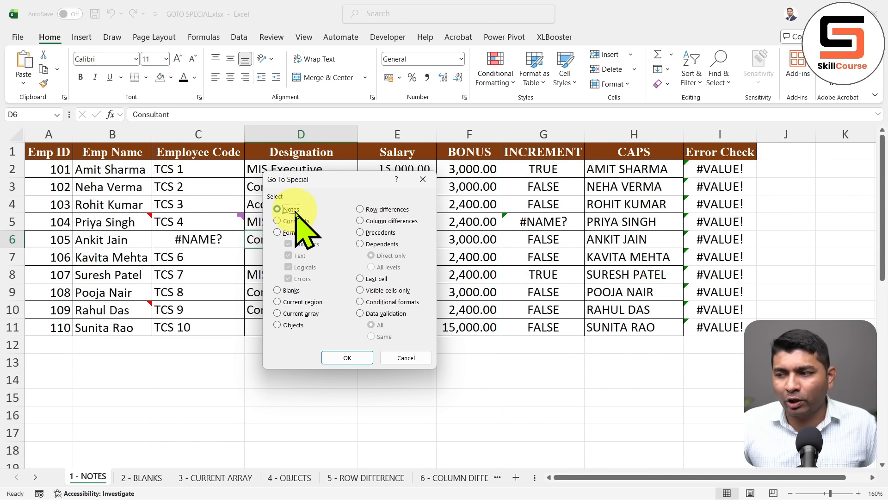
click(362, 357)
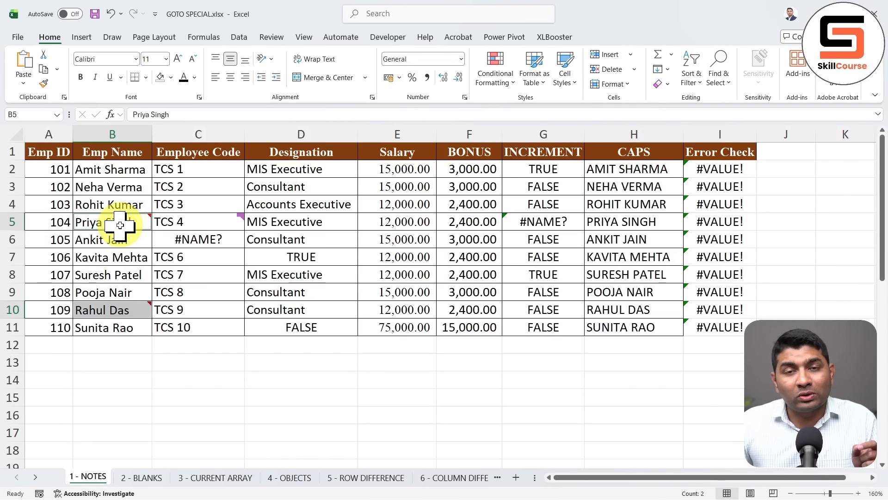
Make the names in B5 and B10 bold with a yellow fill, then select D6
mouse_move(120, 225)
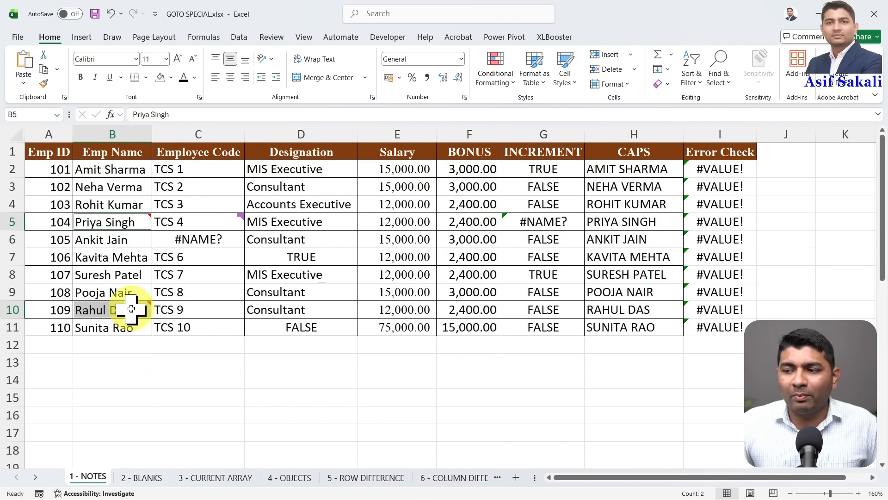
mouse_move(131, 309)
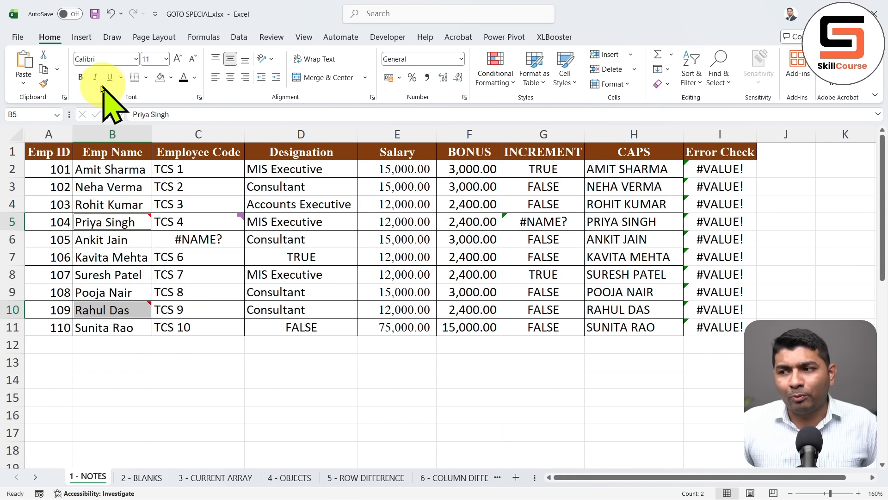
click(80, 76)
click(171, 77)
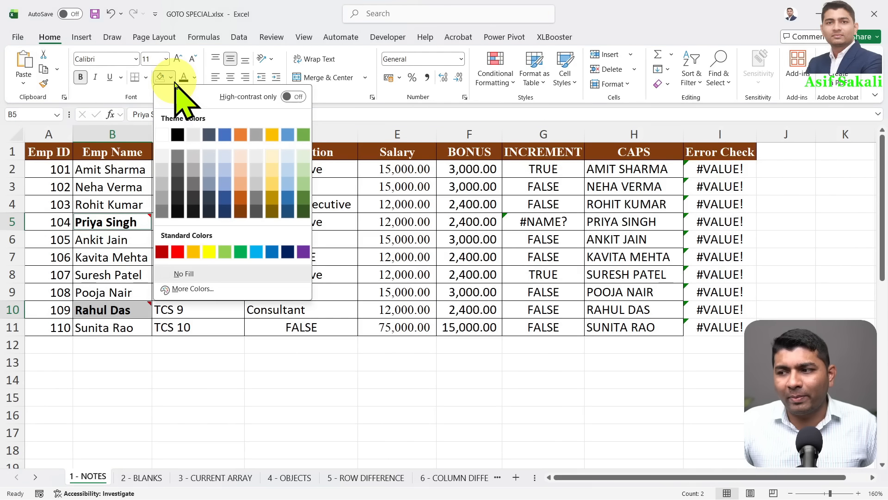
click(209, 253)
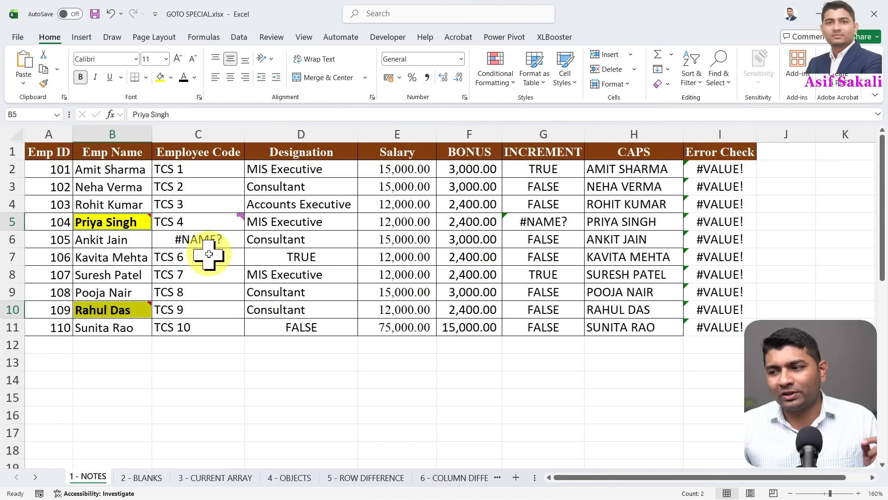
click(260, 241)
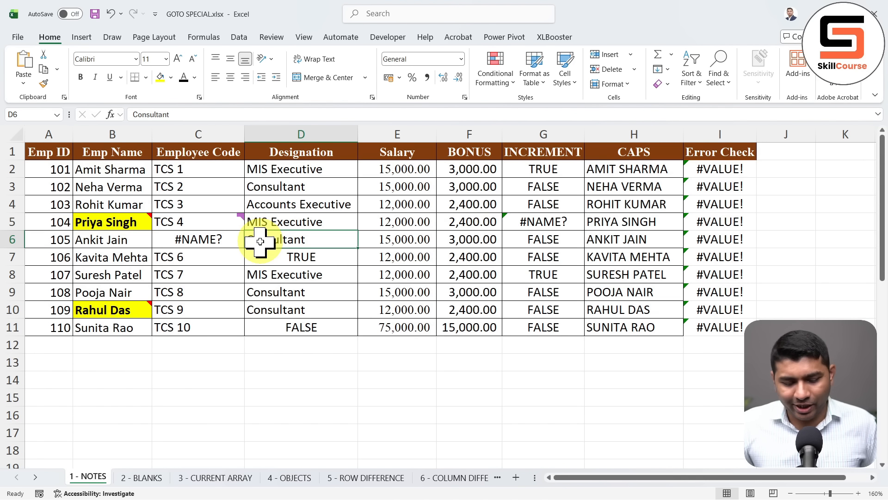
key(ctrl+g)
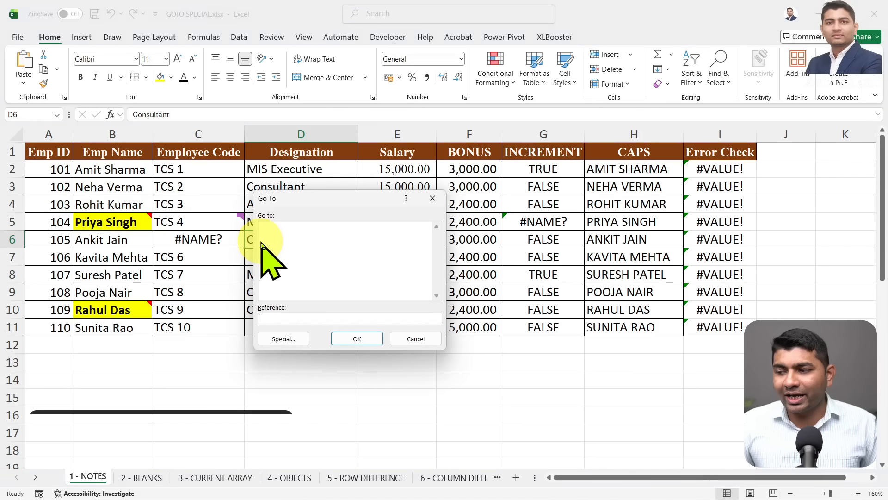
key(alt+s)
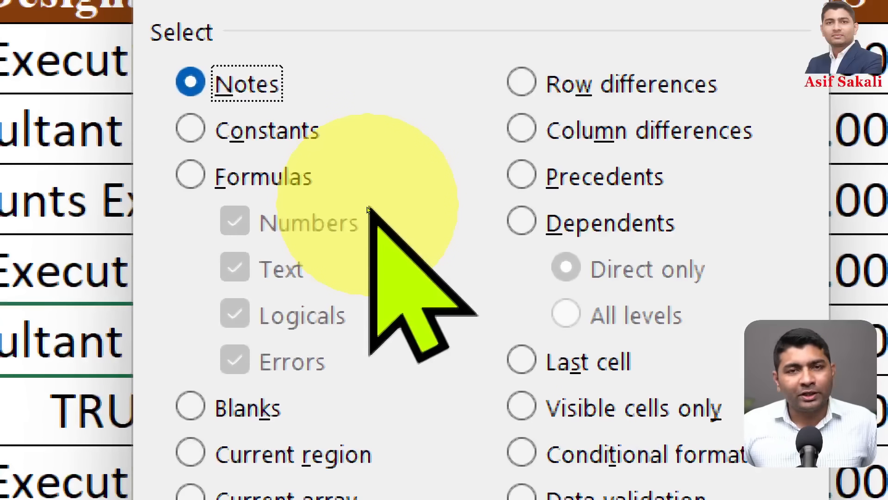
click(251, 129)
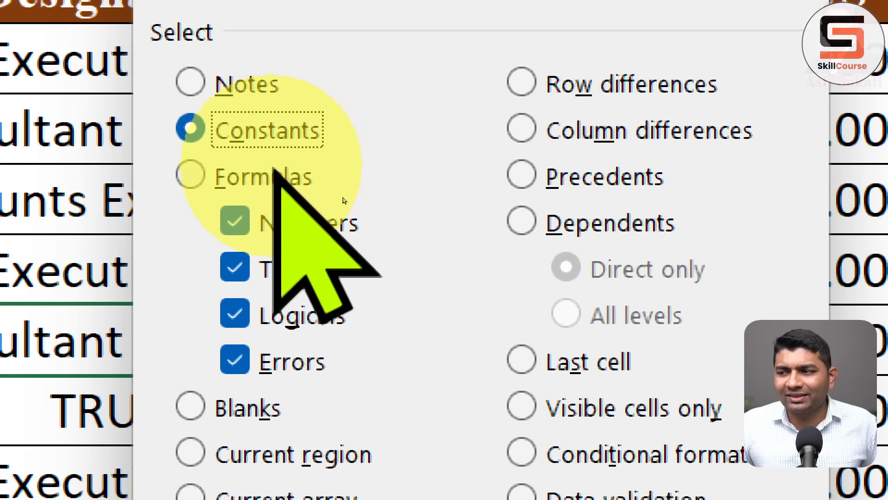
click(273, 175)
click(259, 132)
click(263, 176)
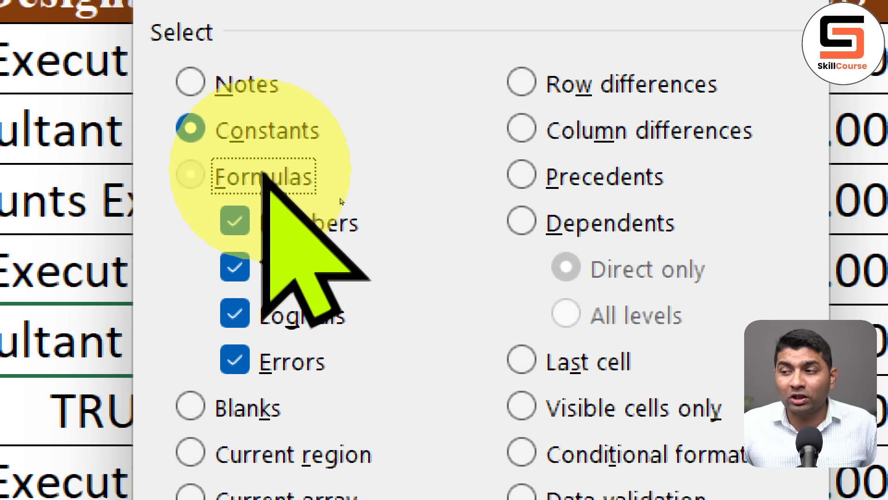
click(277, 133)
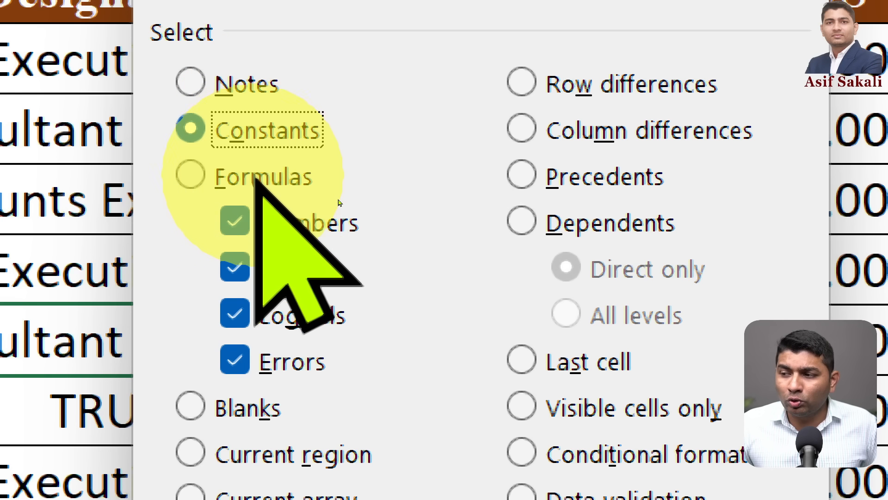
click(256, 178)
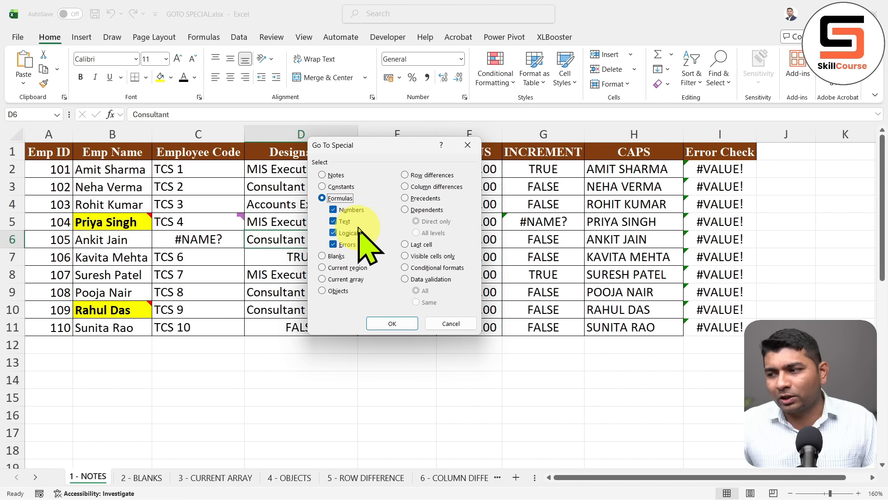
click(467, 146)
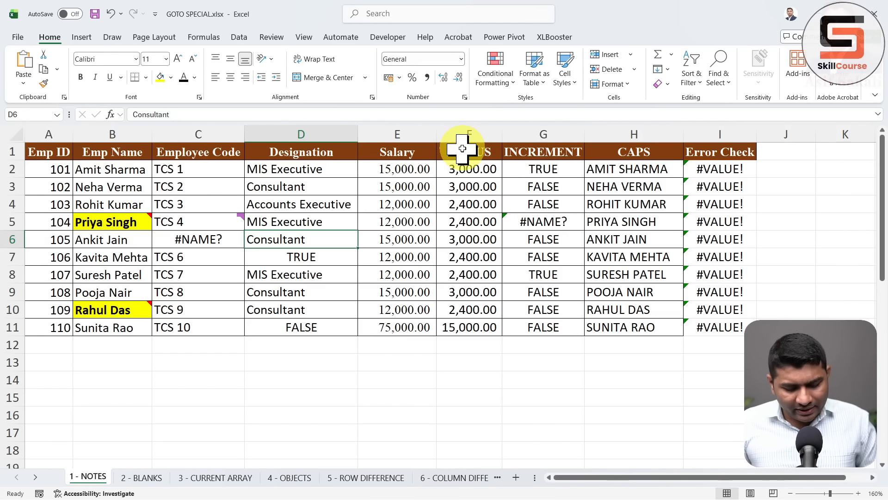
Select all 61 constant cells in the employee table with Go To Special > Constants
key(ctrl+g)
key(alt+s)
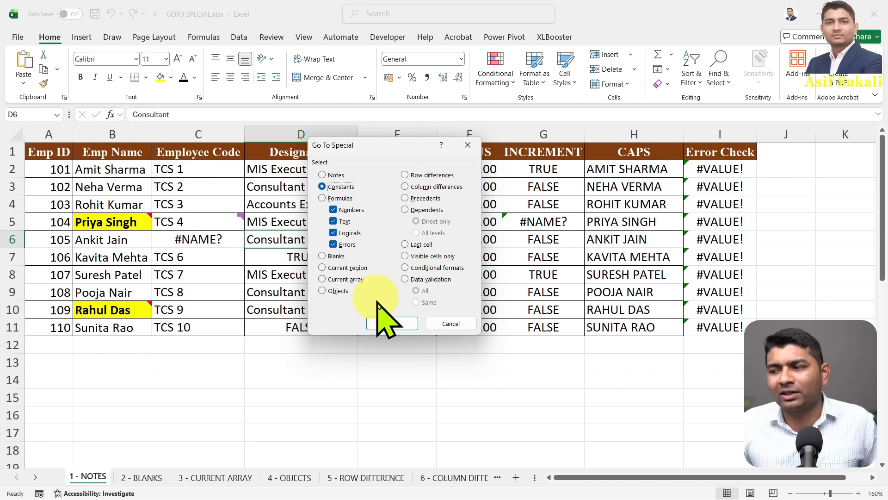
click(392, 324)
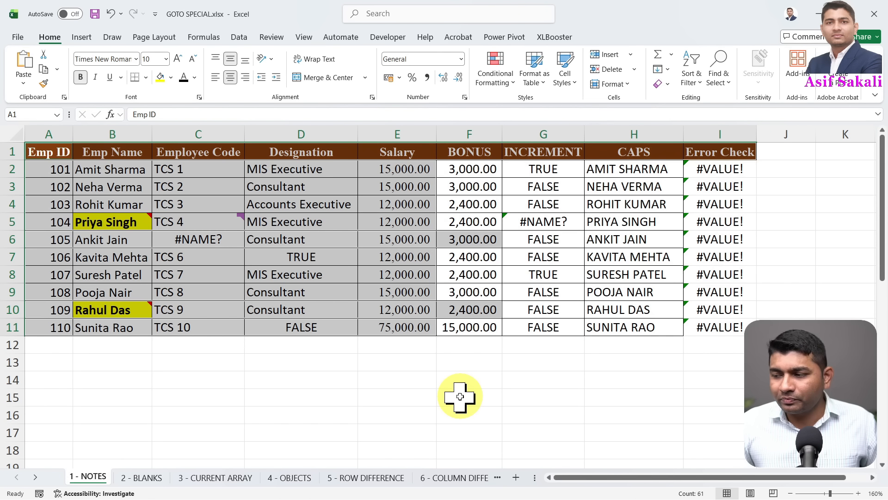
mouse_move(16, 135)
mouse_down()
mouse_move(104, 168)
mouse_move(766, 165)
mouse_up()
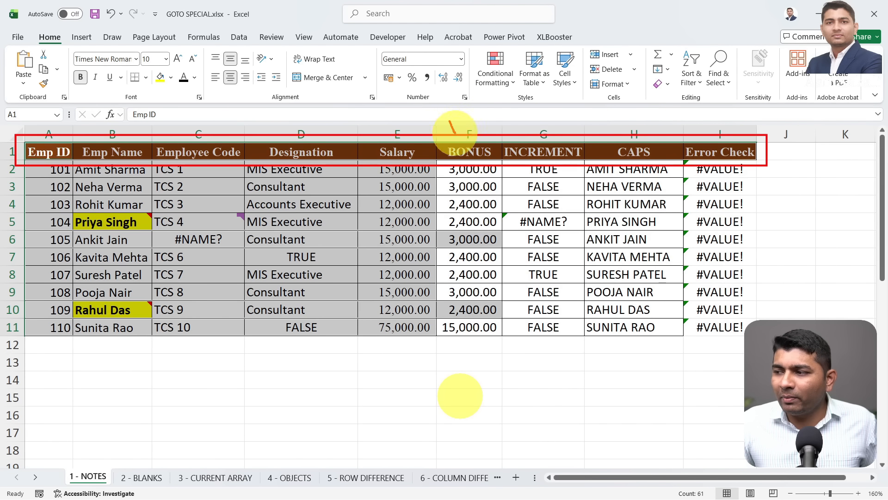
drag(454, 131, 578, 88)
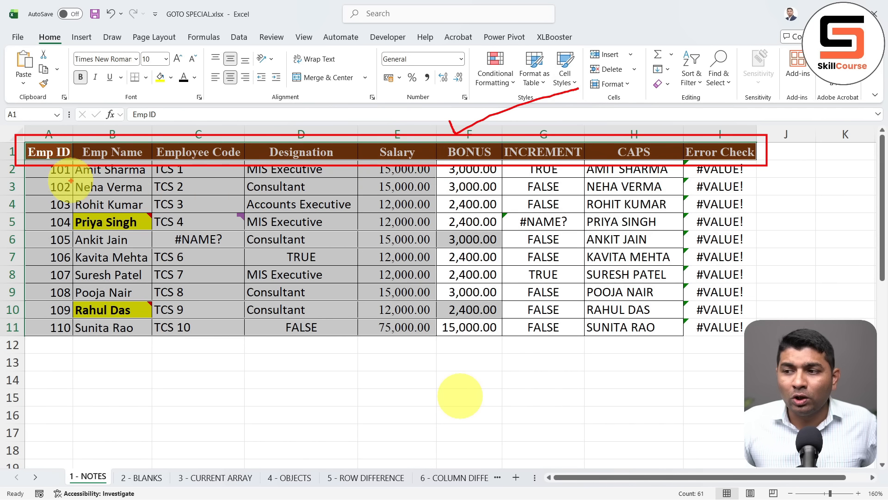
mouse_move(17, 159)
mouse_down()
mouse_move(76, 217)
mouse_move(75, 353)
mouse_up()
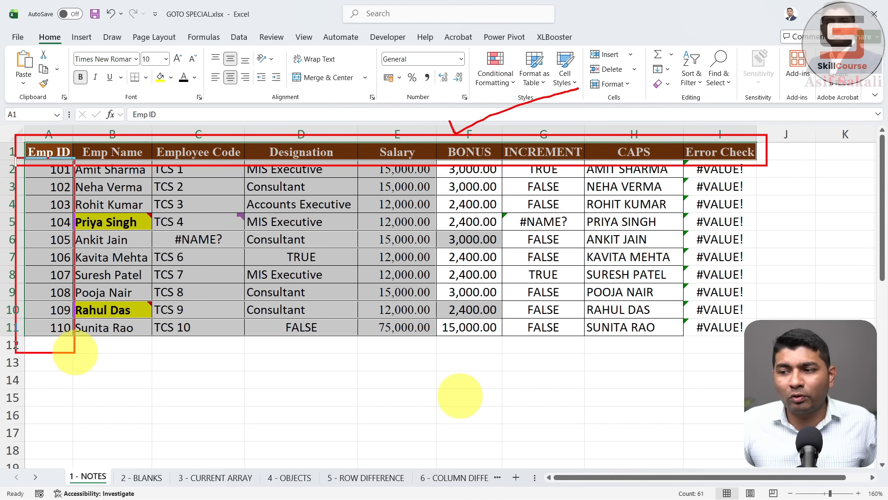
drag(19, 265, 50, 251)
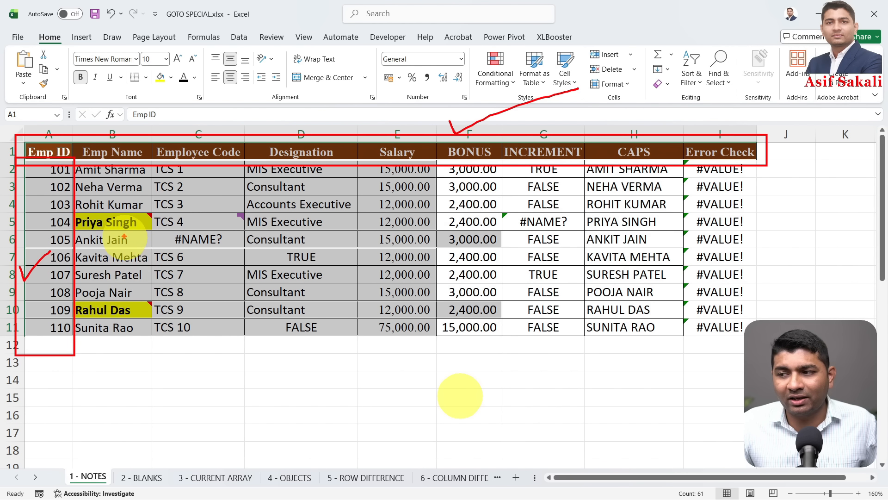
drag(109, 219, 142, 183)
drag(168, 234, 217, 193)
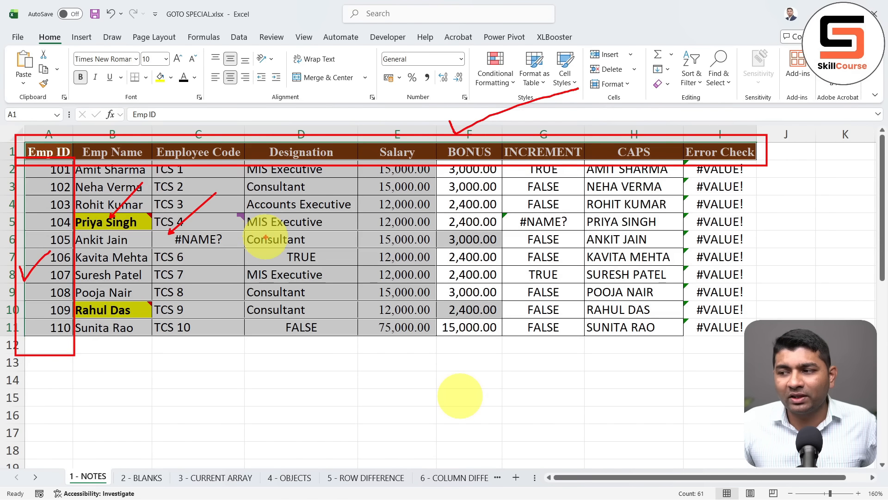
drag(266, 238, 305, 212)
drag(380, 224, 400, 204)
drag(331, 254, 380, 254)
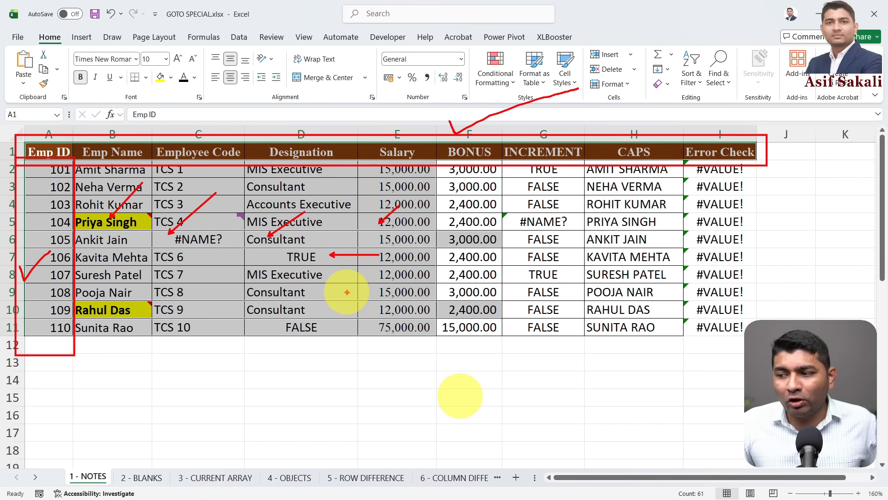
drag(370, 325, 331, 325)
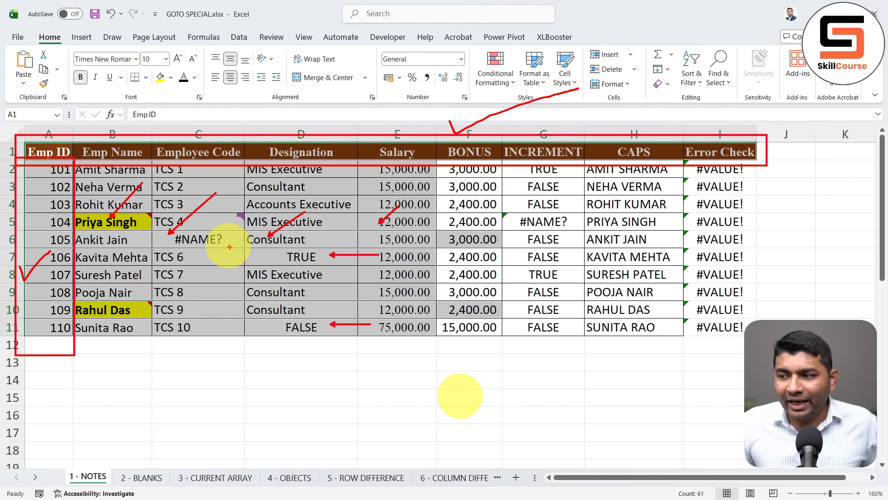
drag(230, 247, 228, 298)
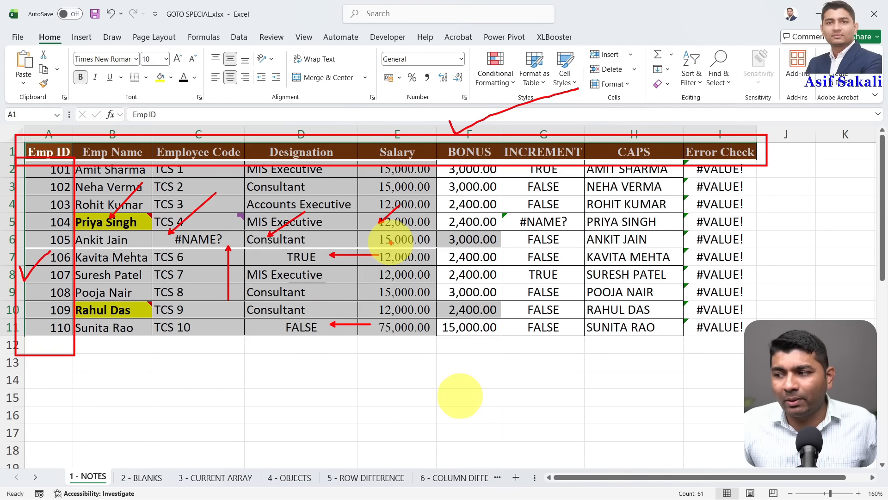
drag(396, 239, 421, 214)
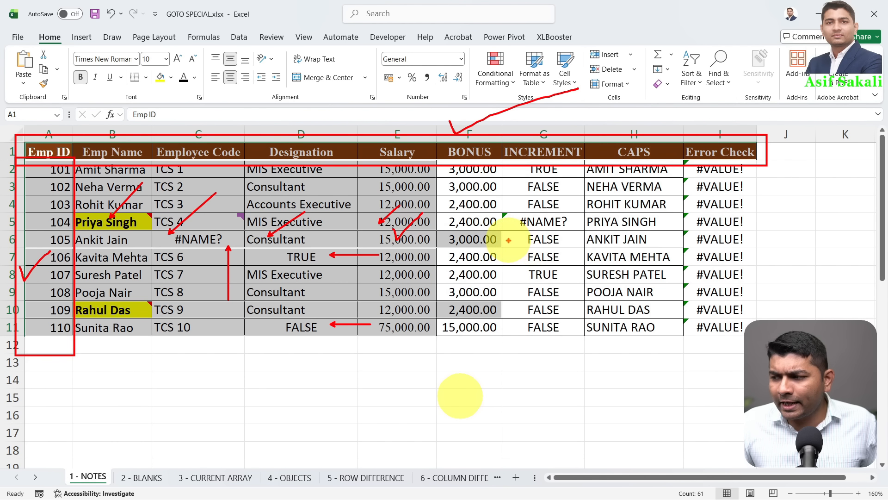
drag(509, 309, 565, 309)
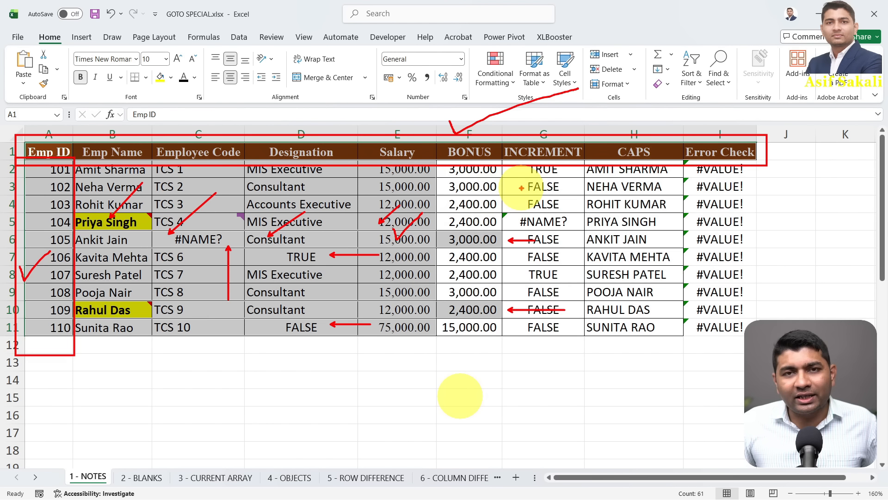
drag(479, 197, 532, 178)
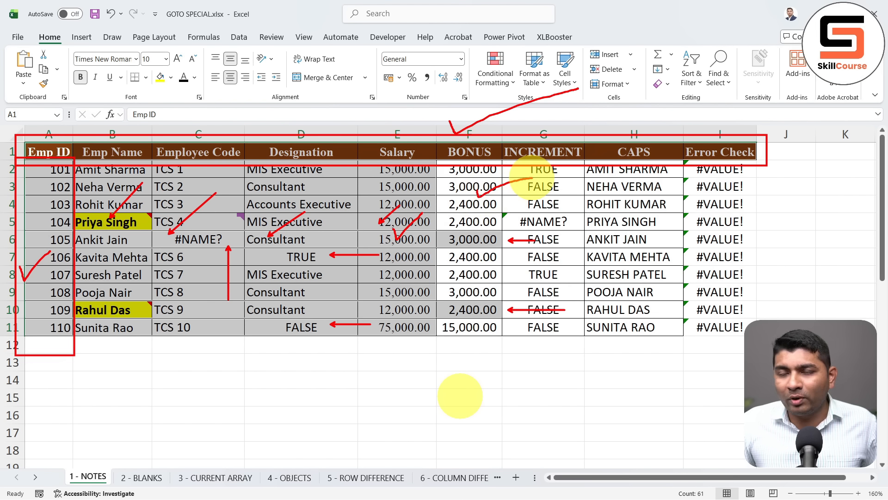
mouse_move(461, 231)
mouse_down()
mouse_move(478, 245)
mouse_move(462, 242)
mouse_up()
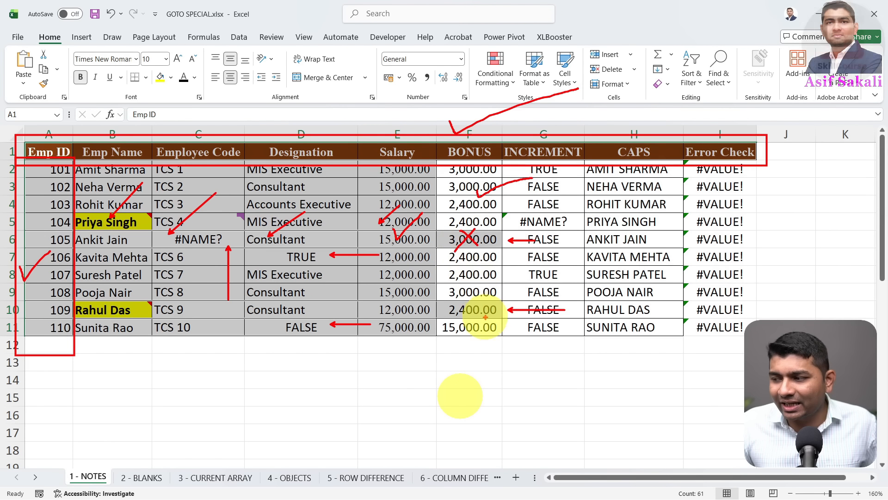
drag(462, 301, 481, 315)
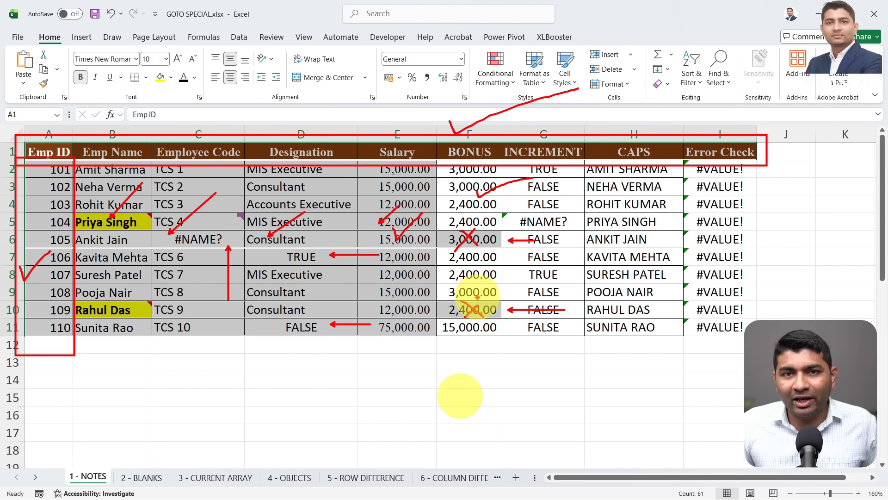
key(ctrl+z)
key(ctrl+z)
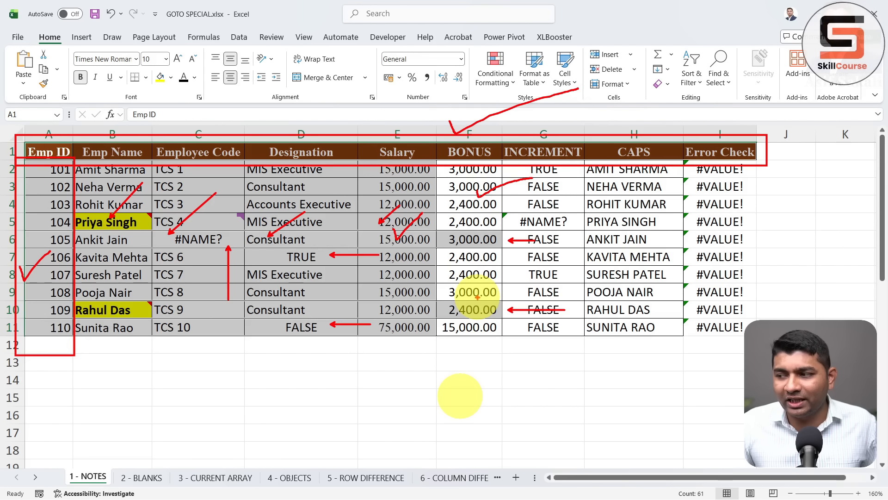
drag(474, 238, 511, 216)
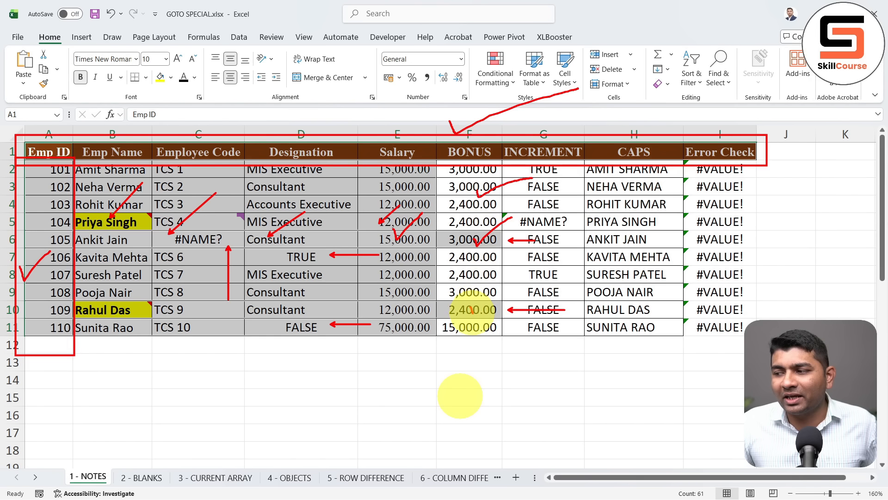
drag(471, 309, 504, 293)
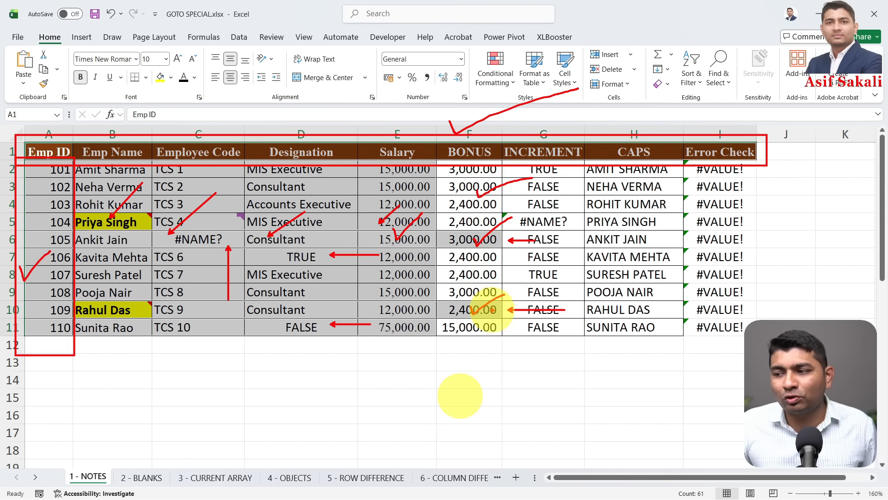
key(Escape)
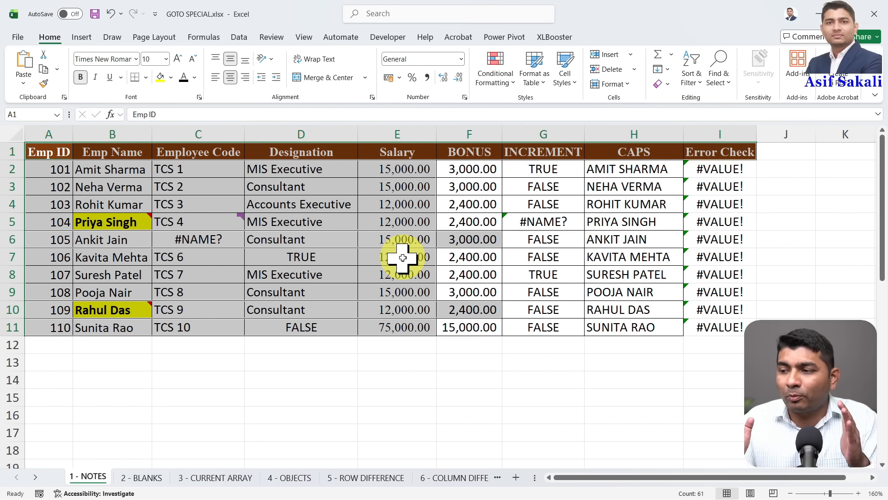
Inspect the formulas in G2 and the INCREMENT, CAPS and Error Check columns
drag(564, 168, 555, 331)
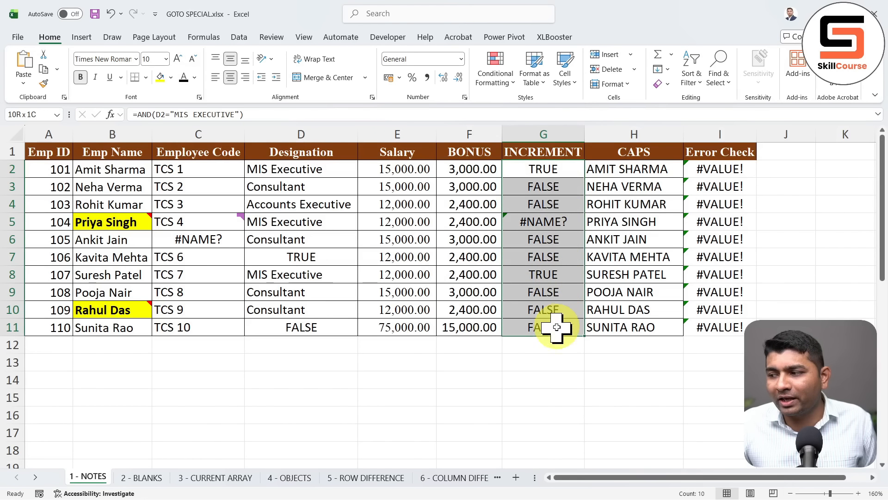
click(553, 171)
key(F2)
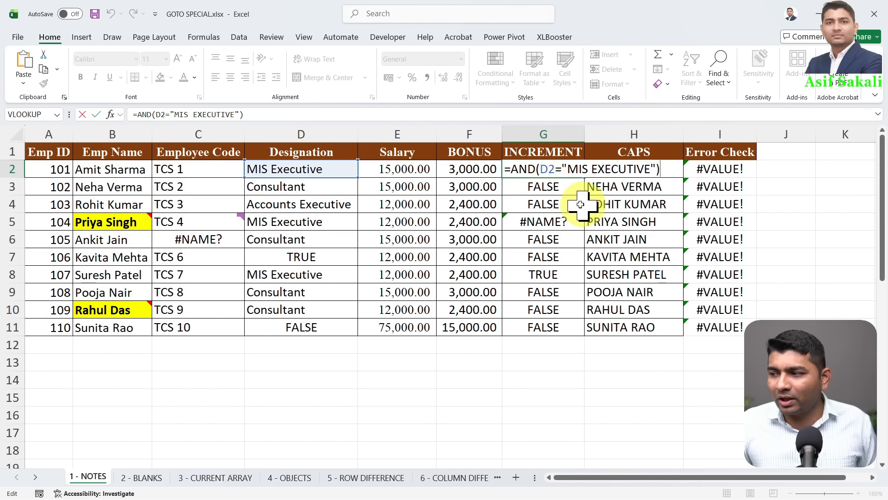
key(Return)
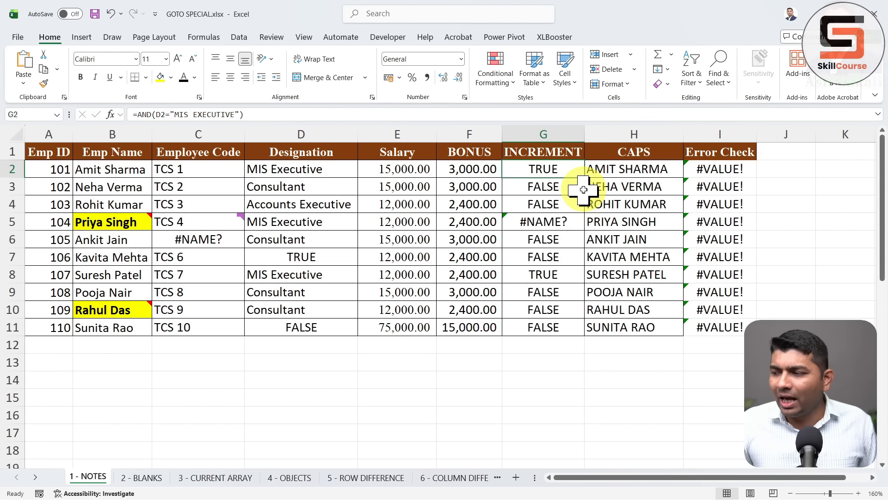
drag(708, 170, 714, 312)
drag(641, 185, 643, 327)
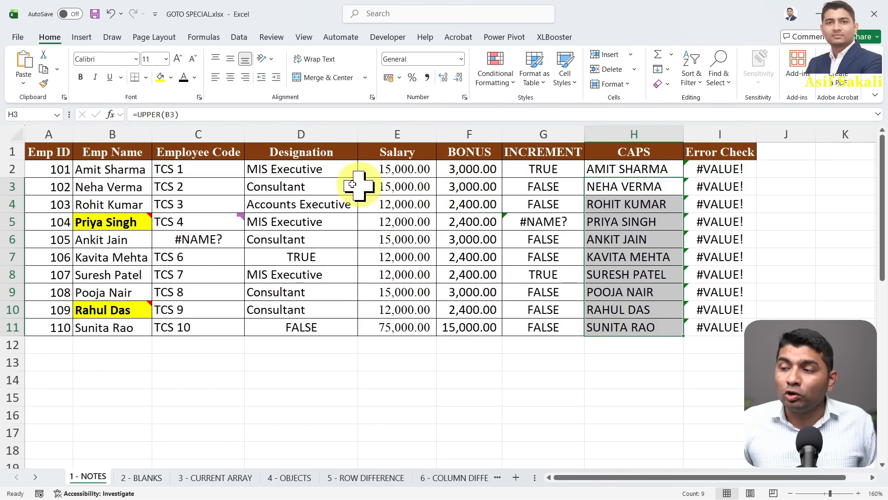
With D3 selected, bring up the Go To Special dialog with Ctrl+G
click(284, 181)
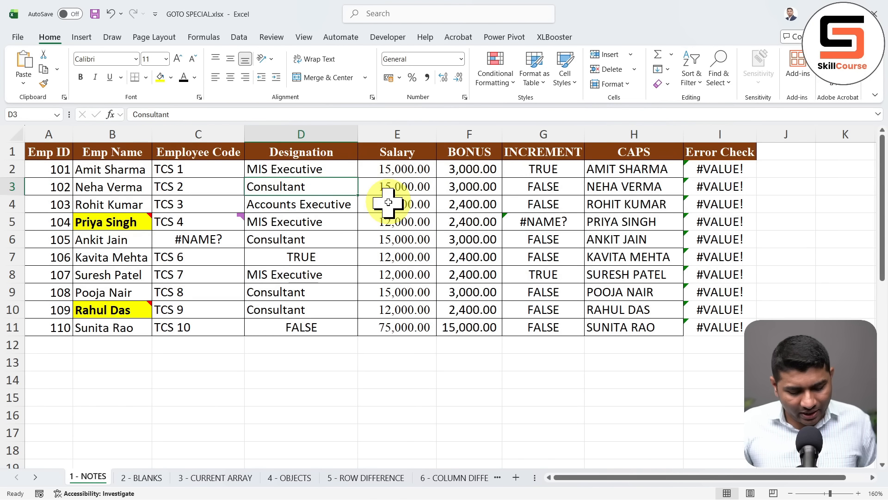
key(ctrl+g)
key(alt+s)
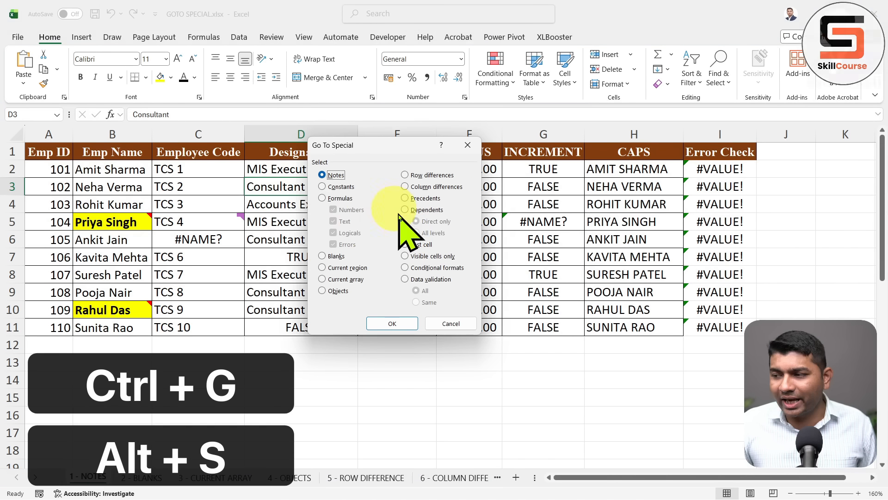
Select the BONUS, INCREMENT, CAPS and Error Check formula cells with Go To Special > Formulas, then select D6
click(340, 198)
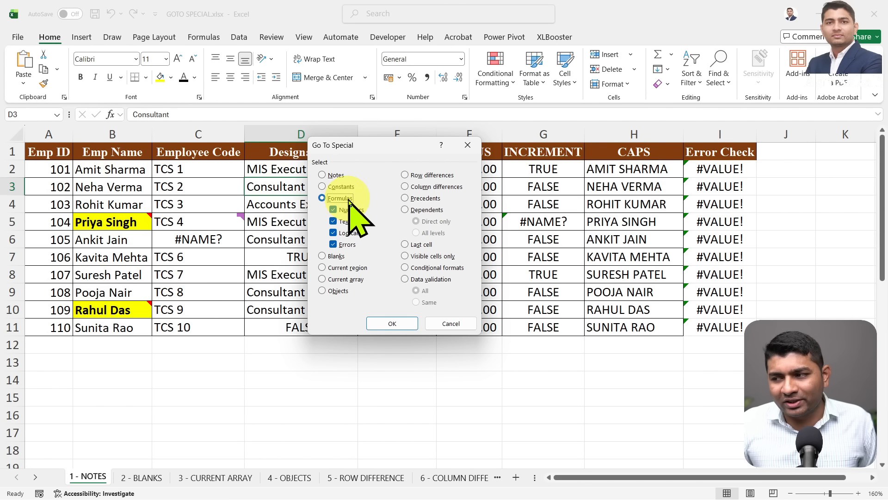
click(393, 324)
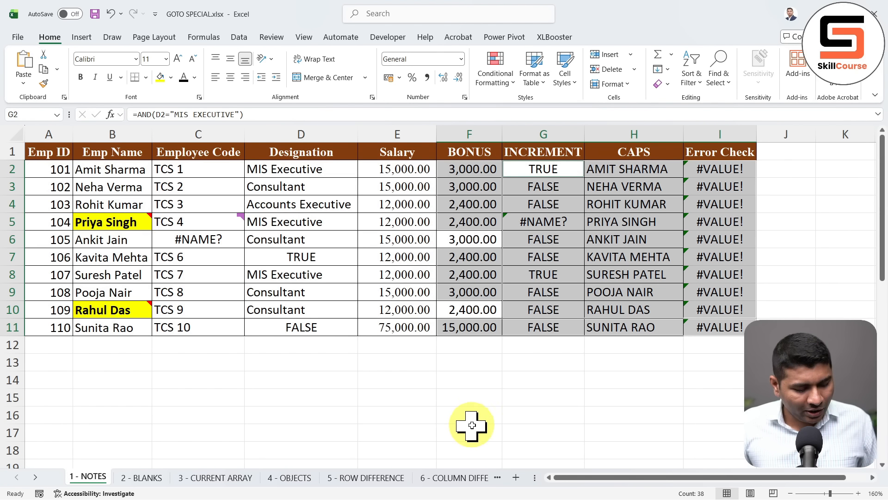
drag(476, 200, 511, 174)
mouse_move(451, 226)
mouse_down()
mouse_move(469, 239)
mouse_move(458, 251)
mouse_up()
mouse_move(464, 302)
mouse_down()
mouse_move(478, 316)
mouse_move(461, 320)
mouse_up()
drag(545, 255, 573, 261)
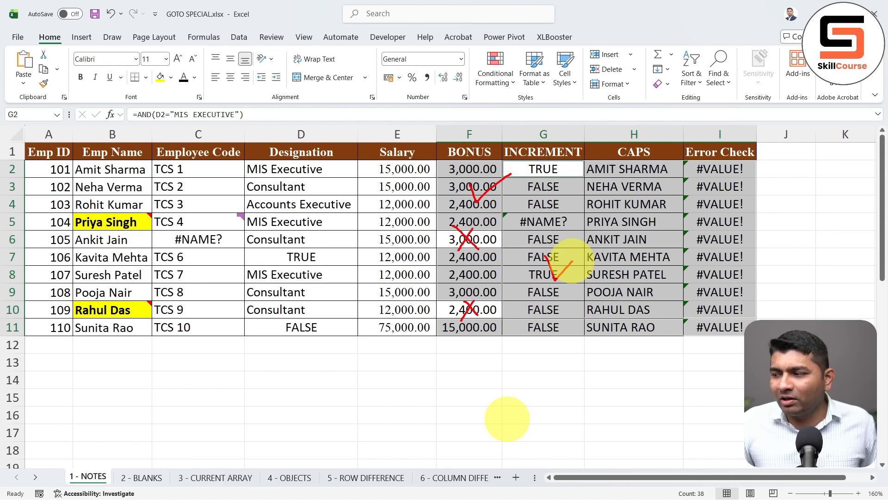
drag(638, 250, 662, 257)
drag(739, 250, 825, 224)
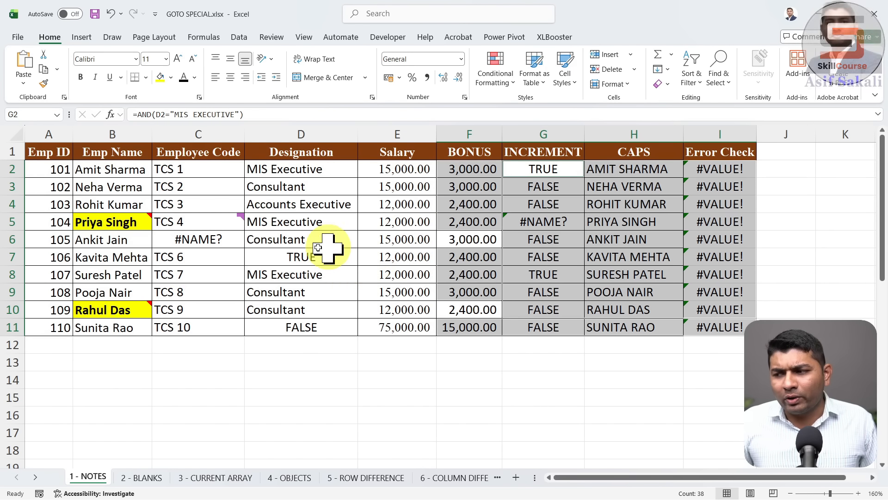
click(310, 249)
Select only the numeric formula cells, the eight BONUS cells in column F, then pick F5
key(ctrl+g)
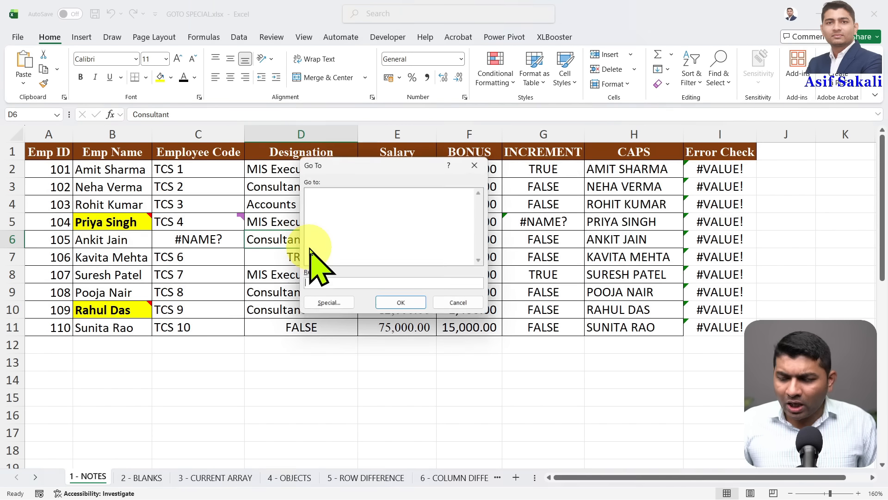
key(Escape)
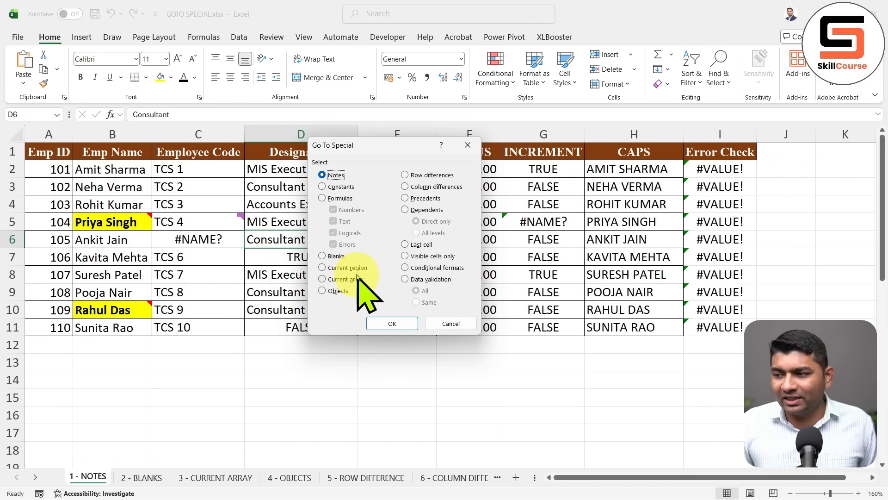
click(338, 198)
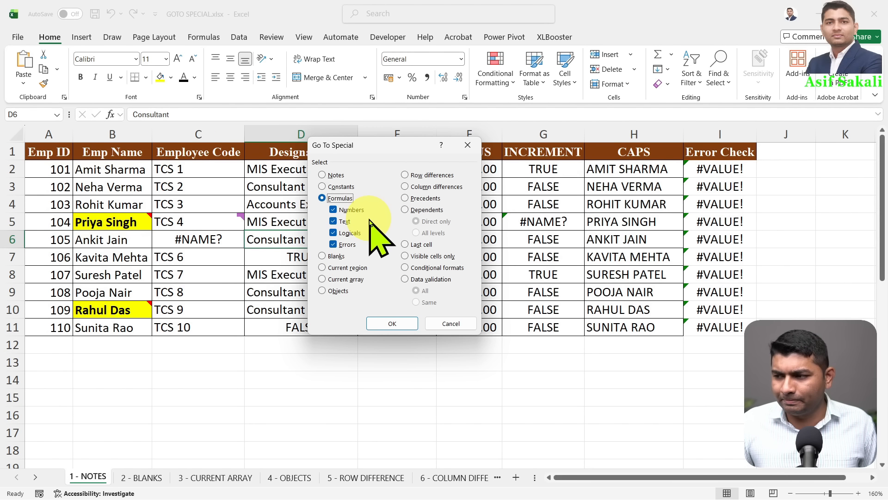
click(342, 244)
click(346, 222)
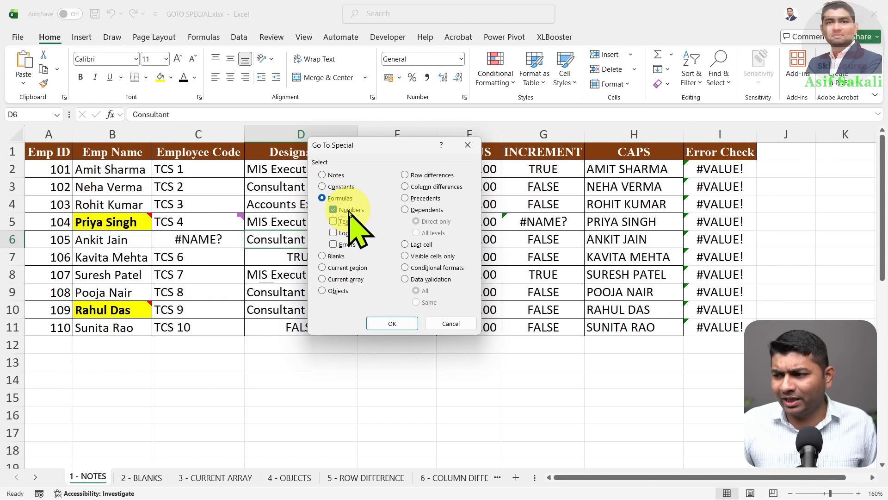
click(394, 323)
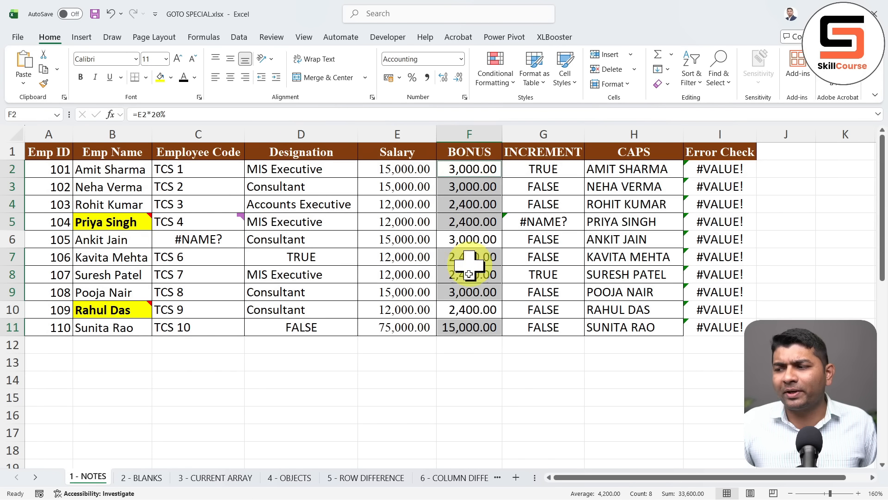
click(465, 227)
Close the Go To Special dialog unused and switch to the 2 - BLANKS sheet
key(ctrl+g)
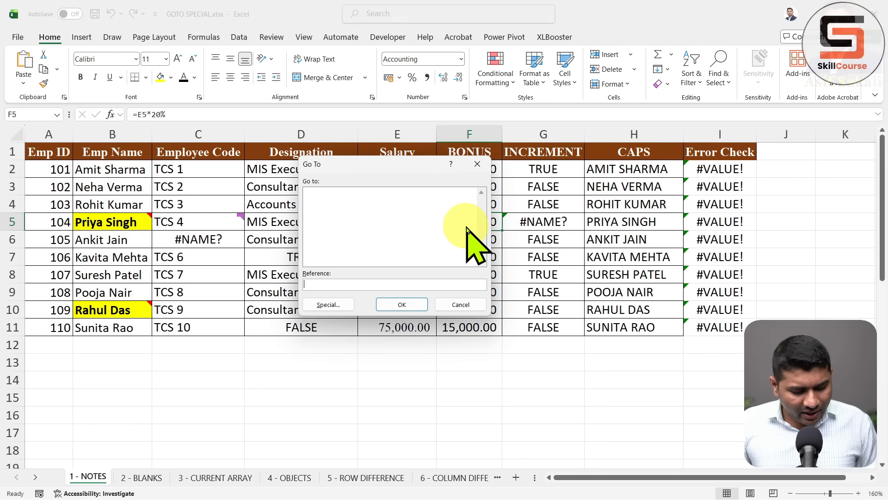
key(alt+s)
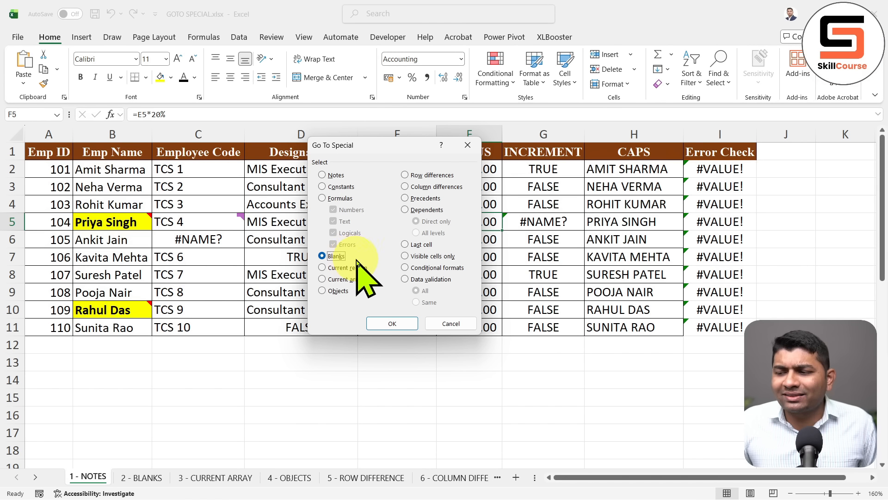
key(Escape)
click(147, 477)
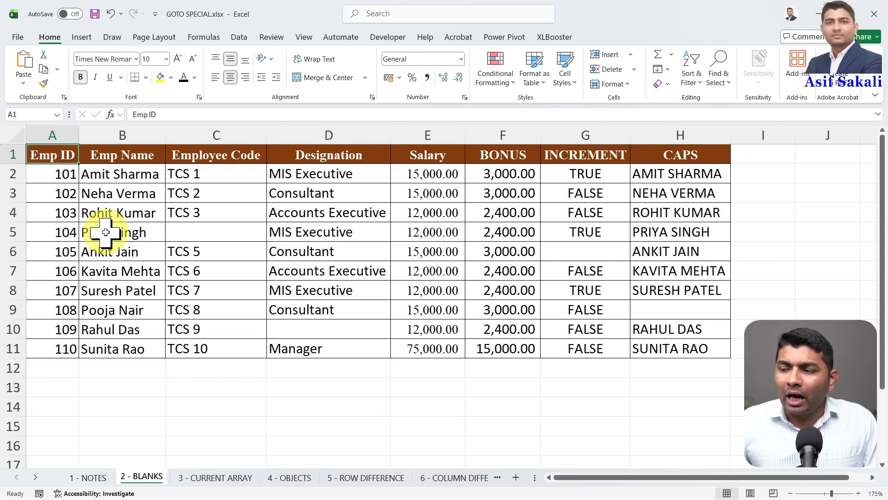
Select D7 in the BLANKS table and bring up Go To Special with Blanks chosen
key(ctrl+2)
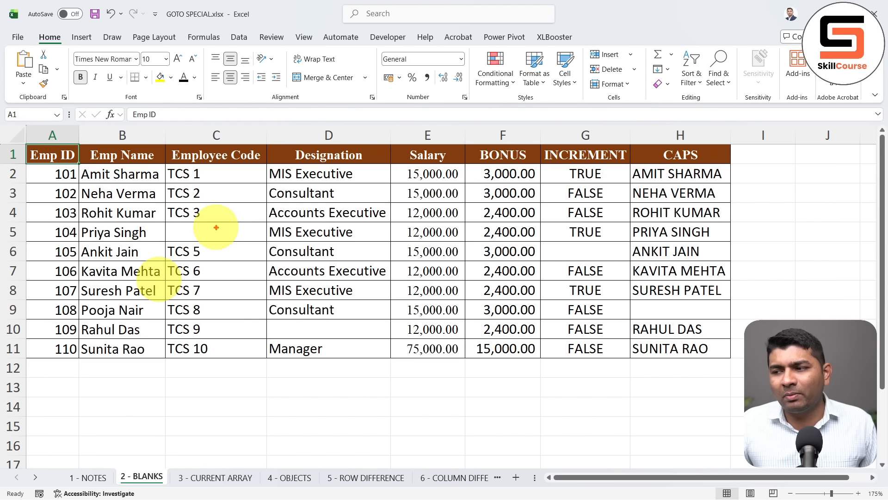
drag(217, 228, 245, 216)
drag(326, 328, 365, 319)
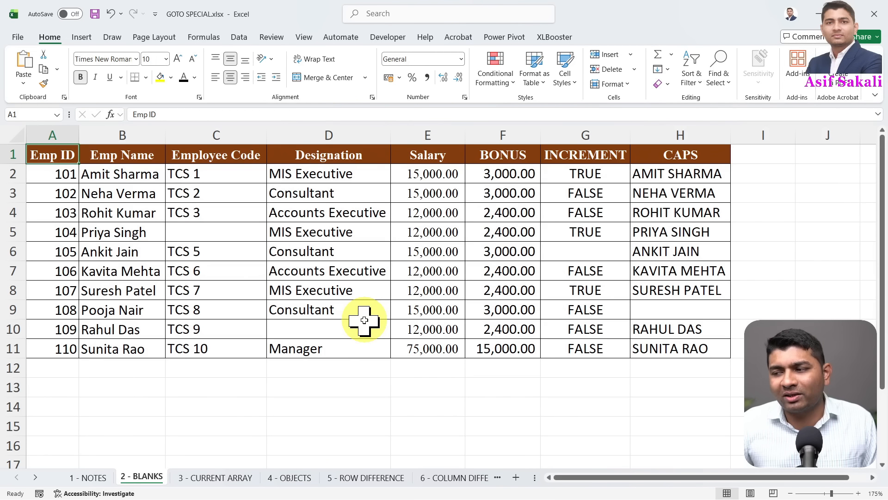
click(353, 272)
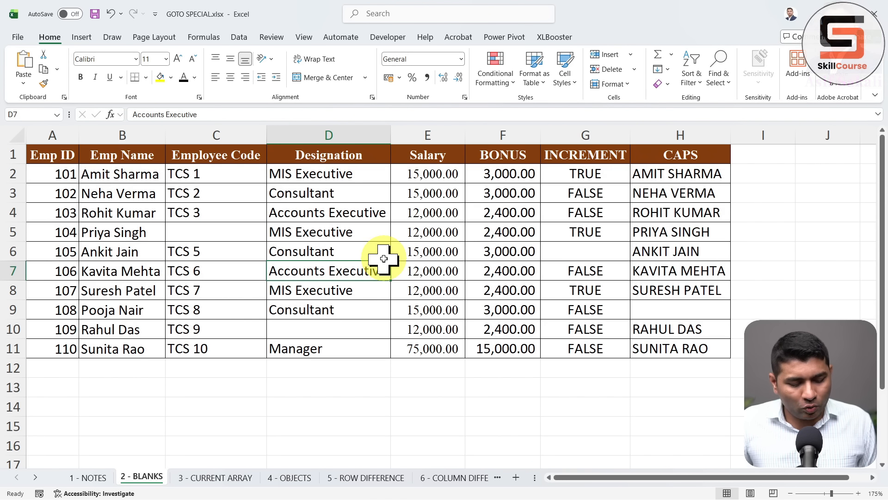
key(ctrl+g)
key(alt+s)
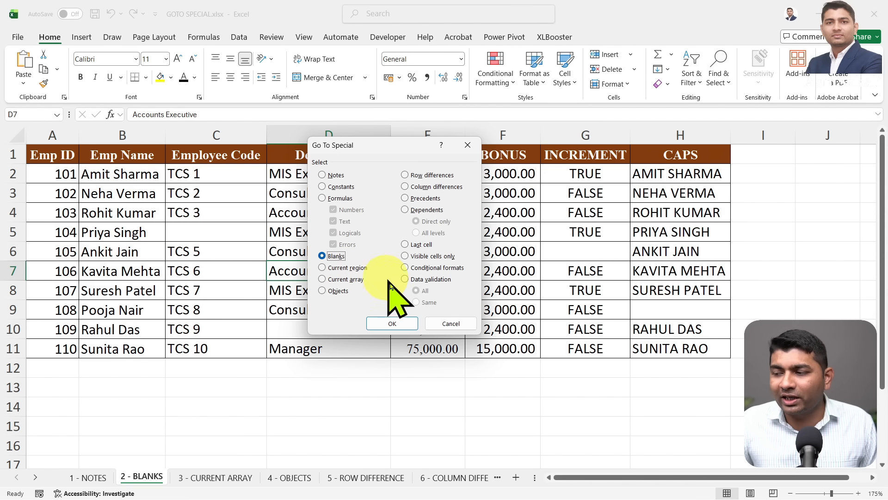
Select the blank cells and fill C5, G6, H9 and D10 with NO RECORD using Ctrl+Enter
click(392, 324)
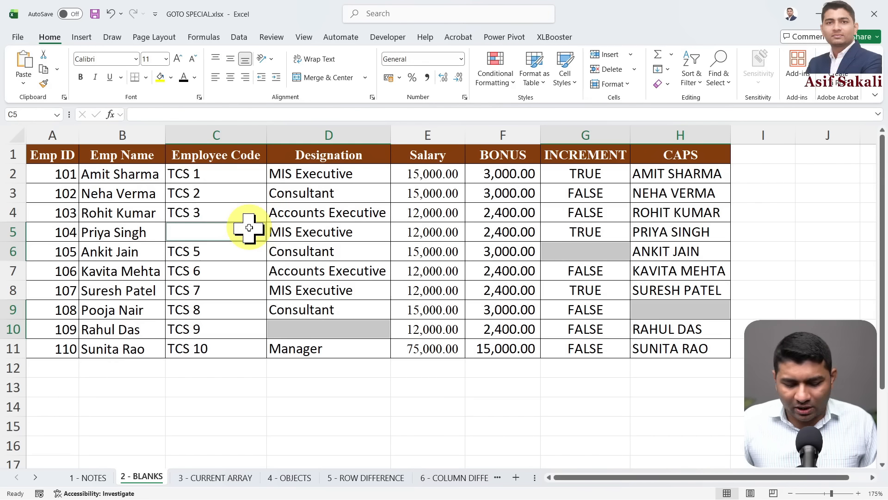
text(NO RECORD)
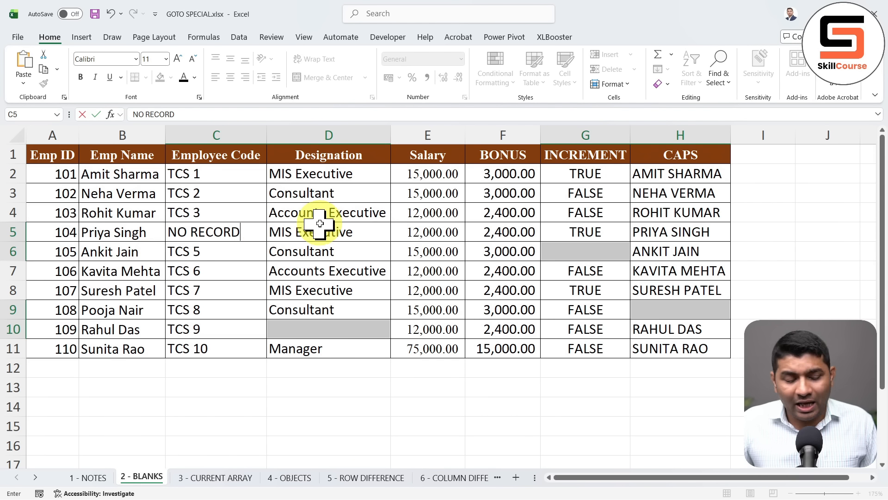
mouse_move(241, 227)
mouse_down()
mouse_move(245, 237)
mouse_move(286, 205)
mouse_up()
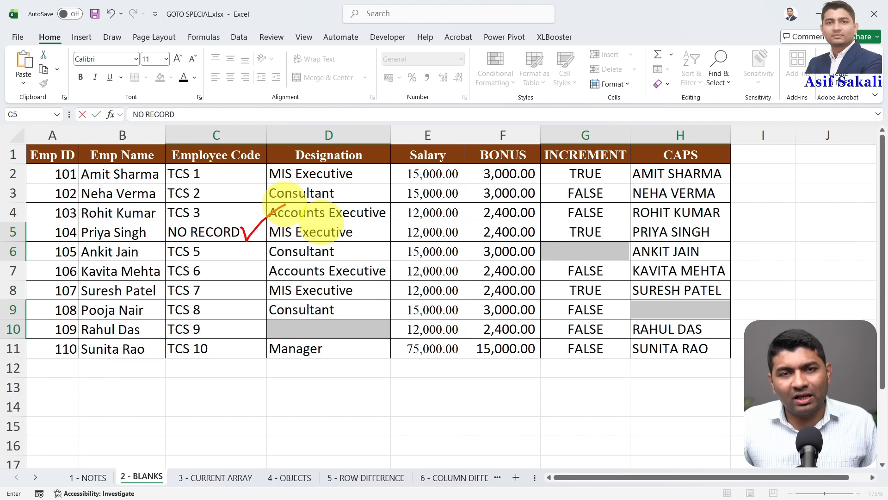
mouse_move(392, 344)
mouse_down()
mouse_move(407, 353)
mouse_move(411, 393)
mouse_up()
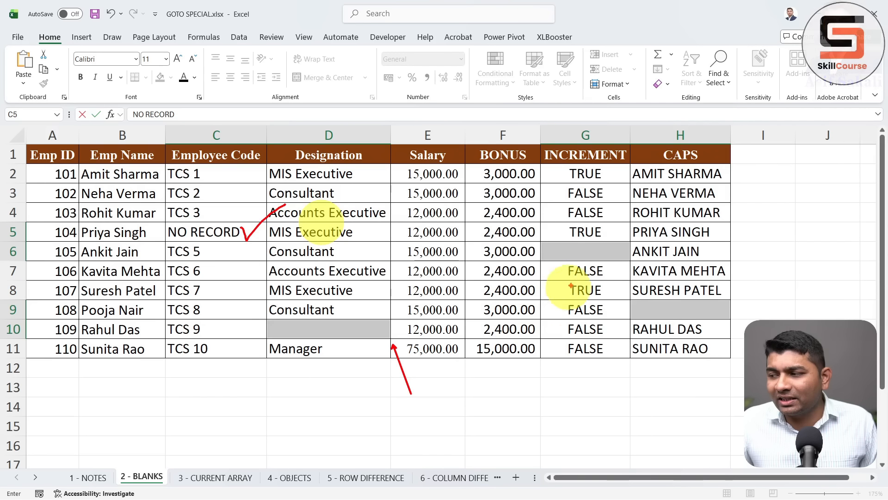
drag(577, 272, 587, 327)
drag(715, 331, 732, 389)
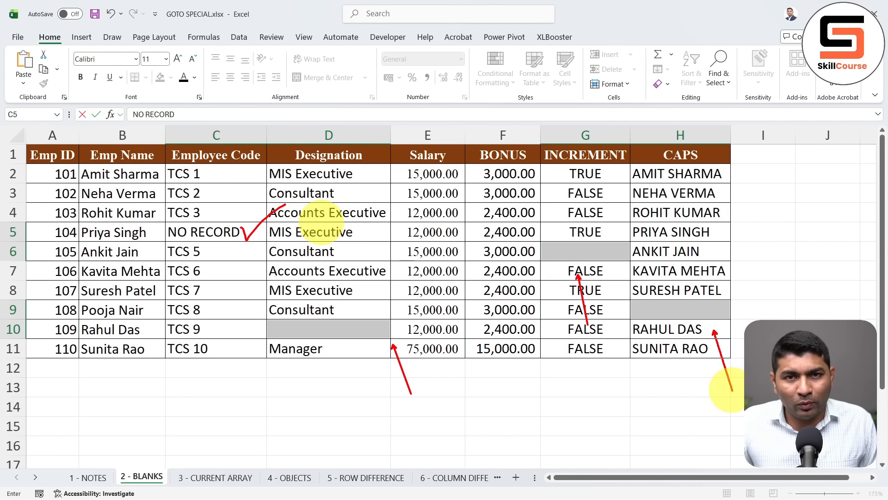
key(Escape)
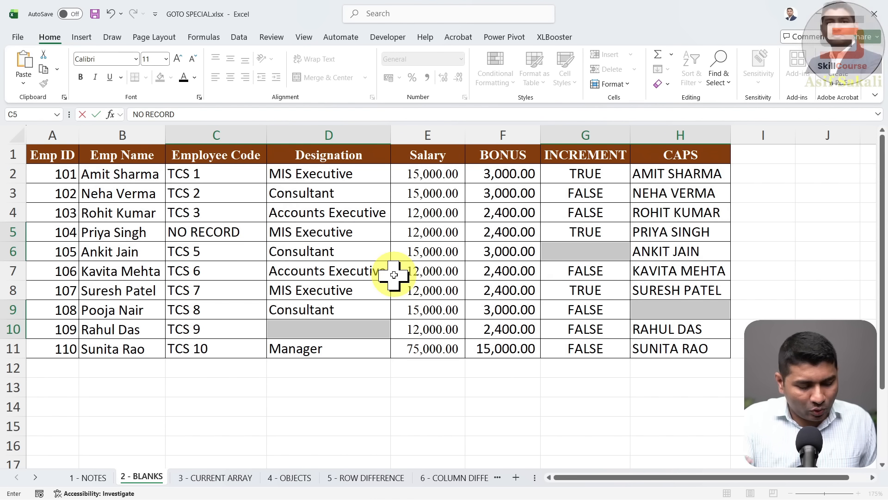
key(ctrl+Return)
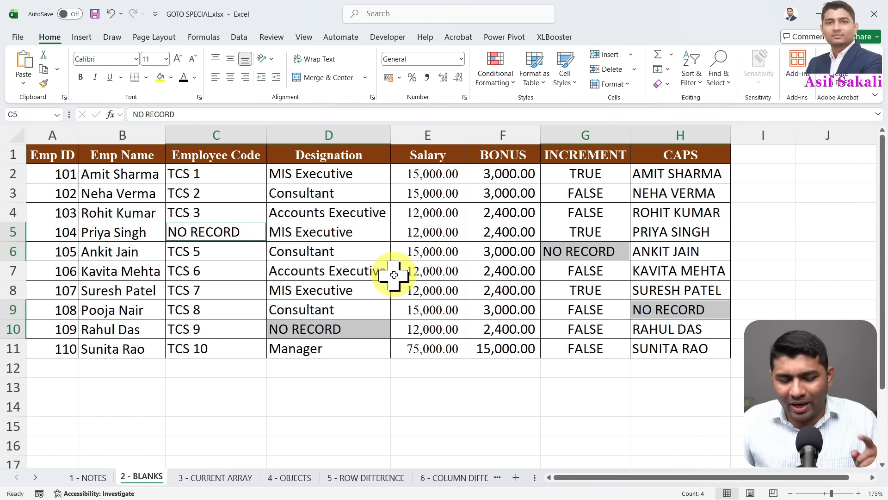
Make the four NO RECORD entries bold with red font colour
key(ctrl+b)
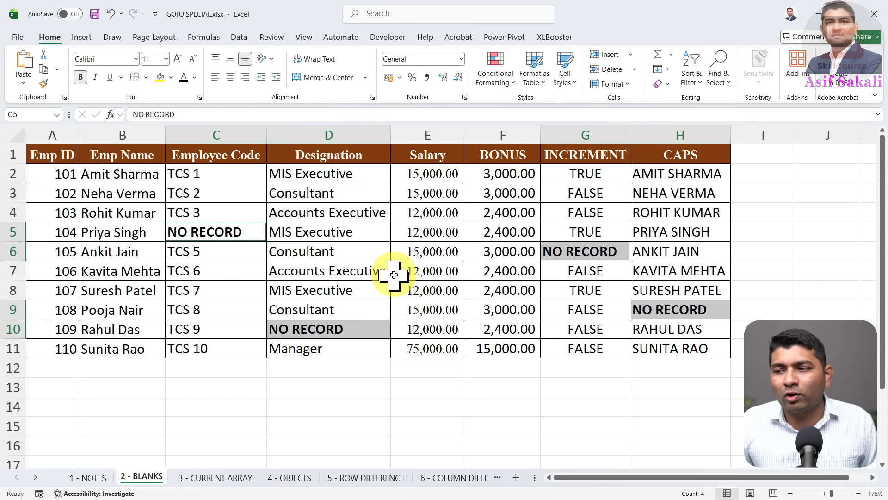
click(196, 79)
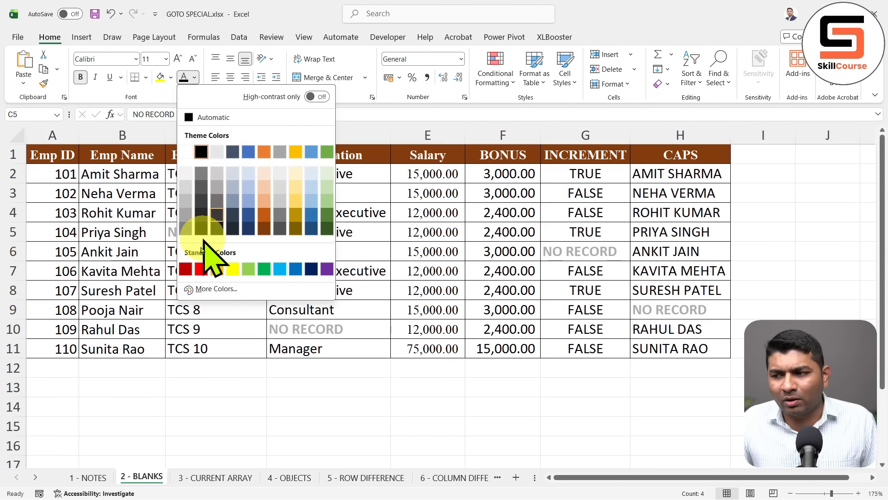
click(201, 269)
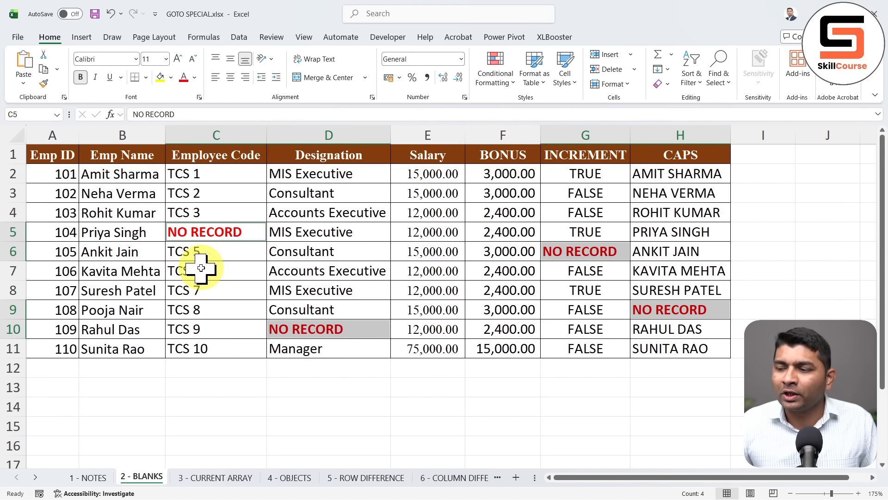
click(201, 268)
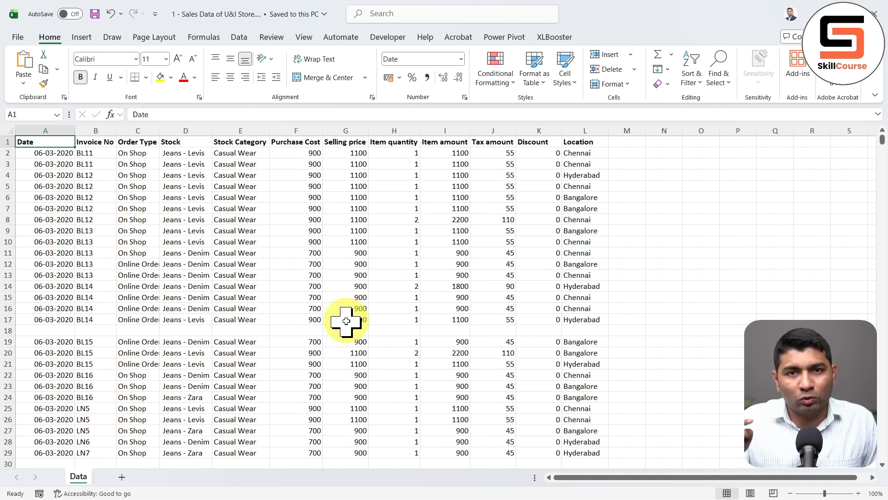
key(ctrl+Down)
key(ctrl+Down)
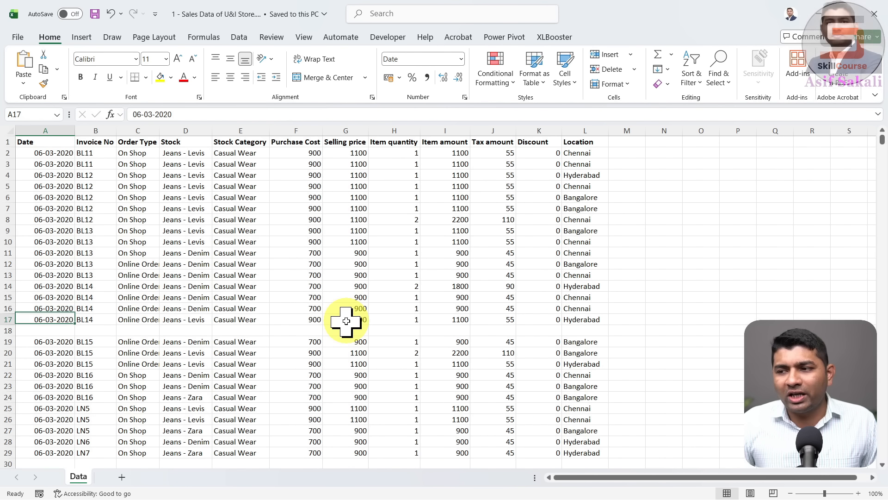
key(ctrl+Down)
key(ctrl+Down)
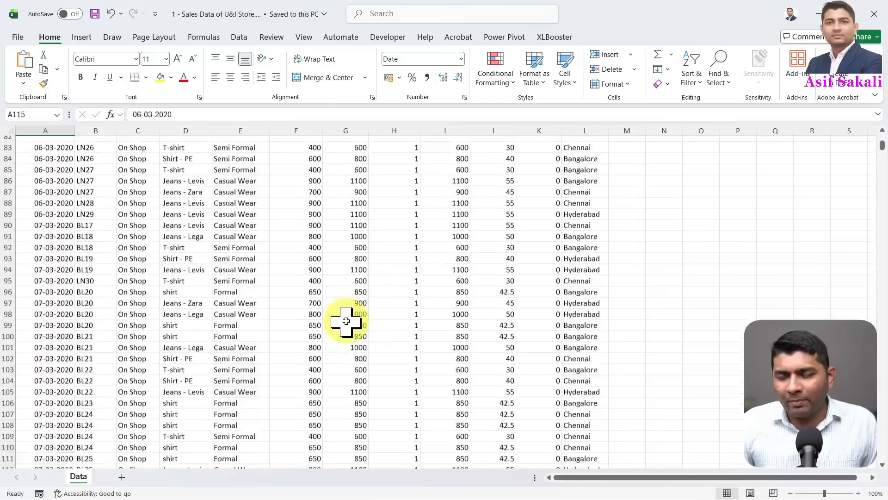
key(ctrl+Down)
key(ctrl+Down)
key(ctrl+Down)
key(ctrl+Down)
key(ctrl+Down)
key(ctrl+Down)
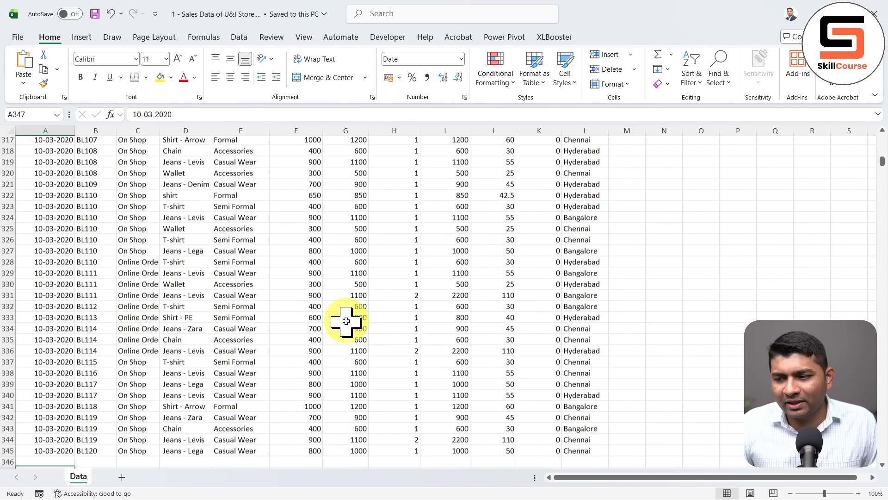
key(ctrl+Down)
key(ctrl+Down)
key(ctrl+Down)
key(ctrl+Down)
key(ctrl+Down)
key(ctrl+Down)
key(ctrl+Down)
key(ctrl+Down)
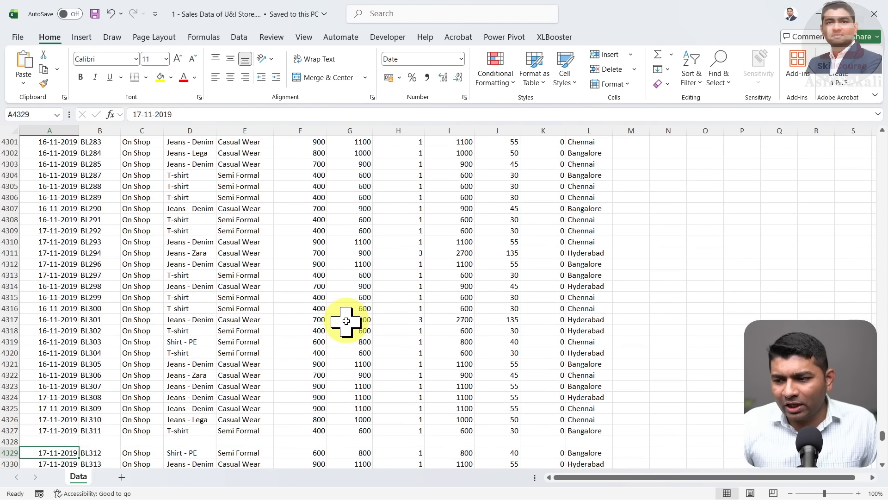
key(ctrl+Down)
scroll(346, 321, down, 2)
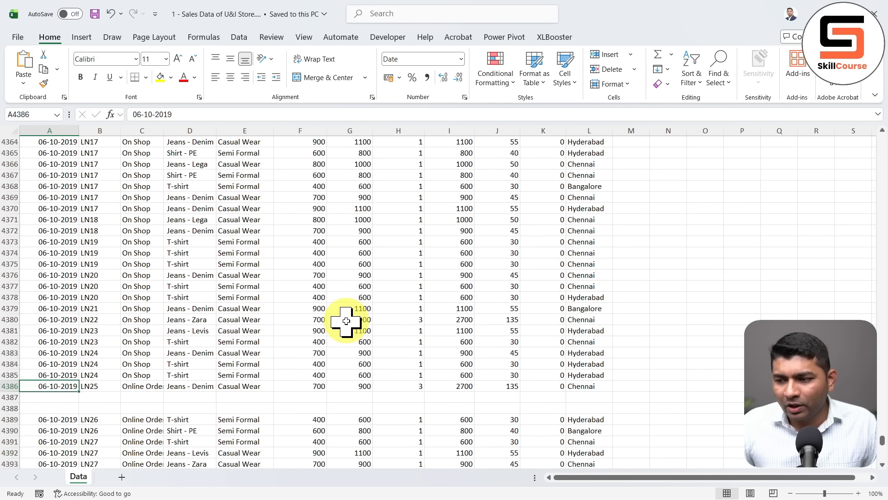
key(ctrl+Down)
key(ctrl+Down)
key(ctrl+Down)
key(ctrl+Down)
key(ctrl+Down)
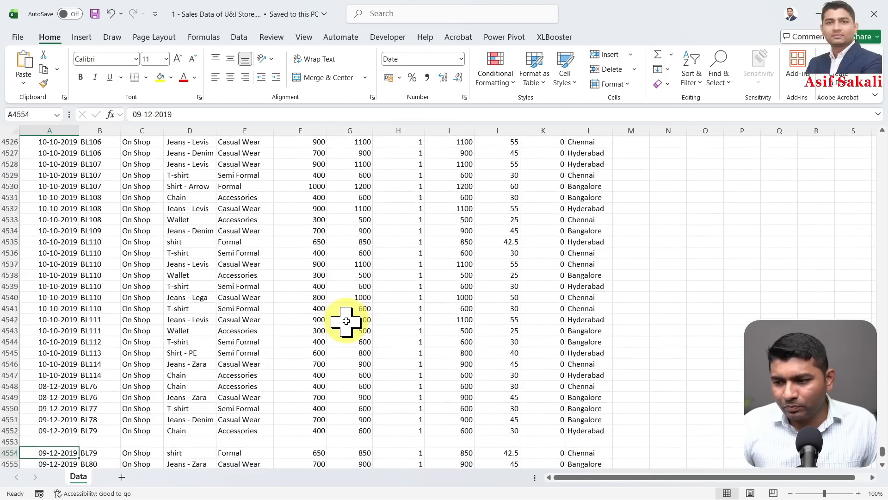
key(ctrl+Down)
key(ctrl+Down)
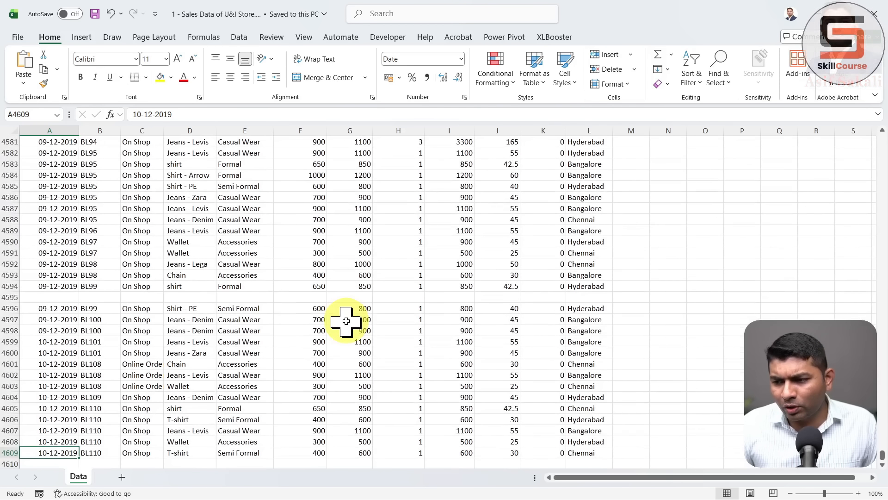
scroll(346, 320, down, 5)
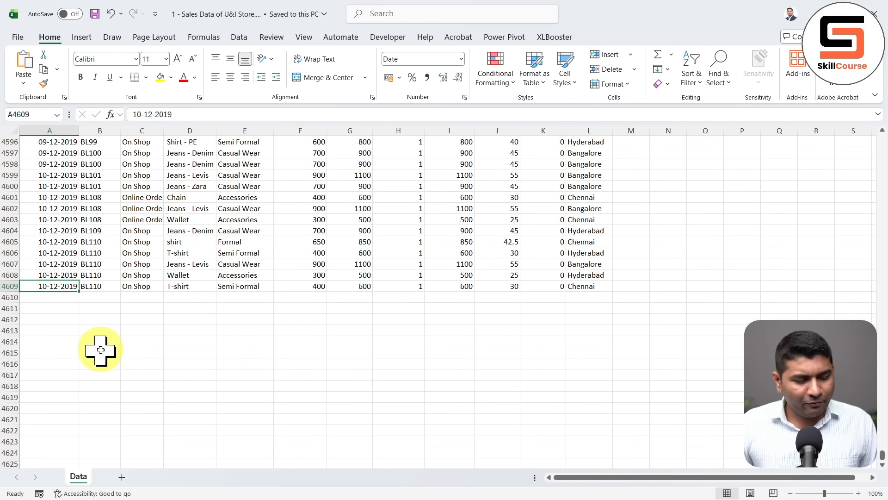
drag(21, 293, 78, 416)
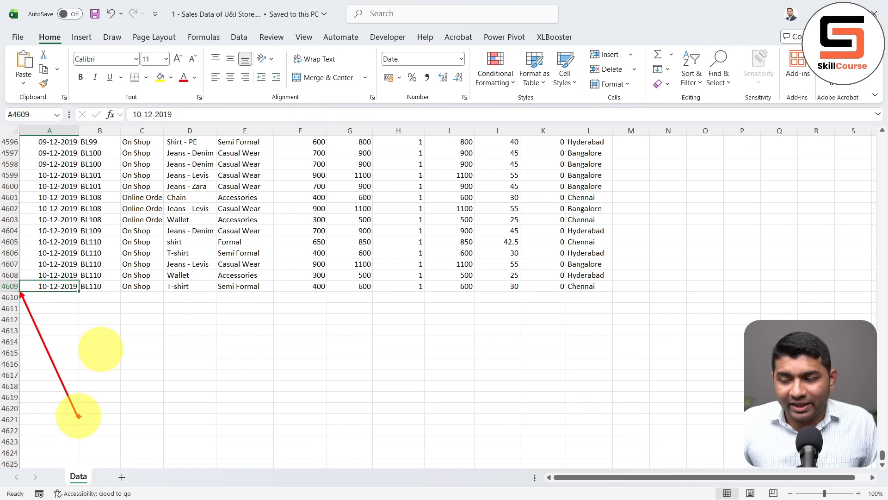
click(154, 273)
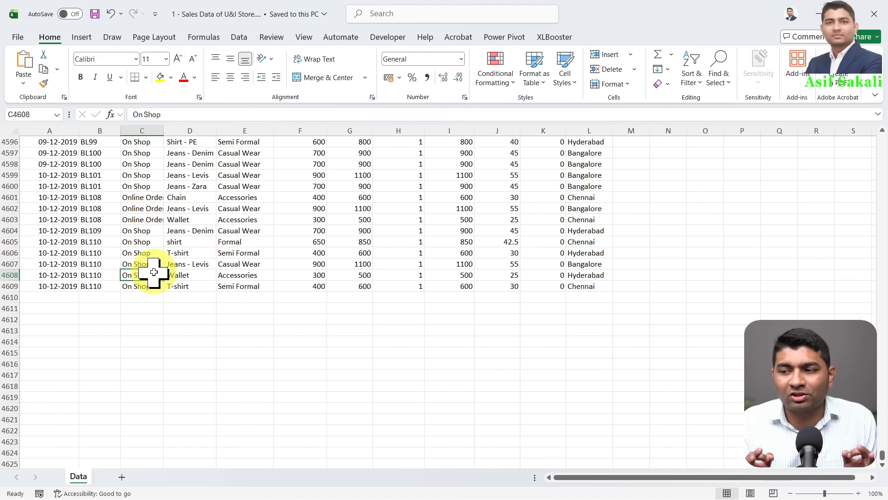
click(224, 232)
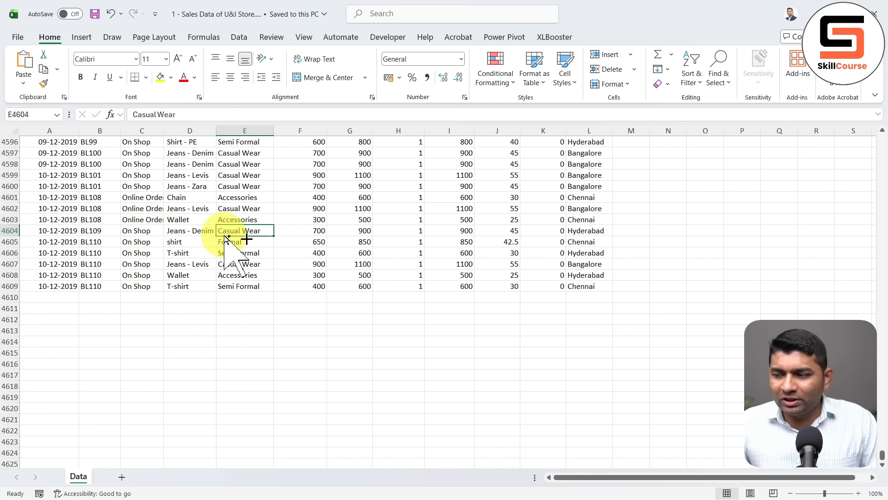
key(ctrl+g)
click(325, 304)
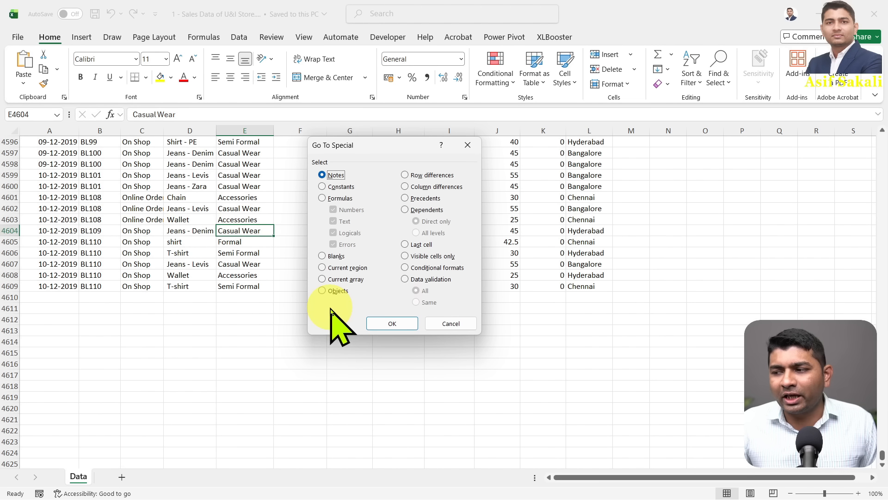
click(324, 256)
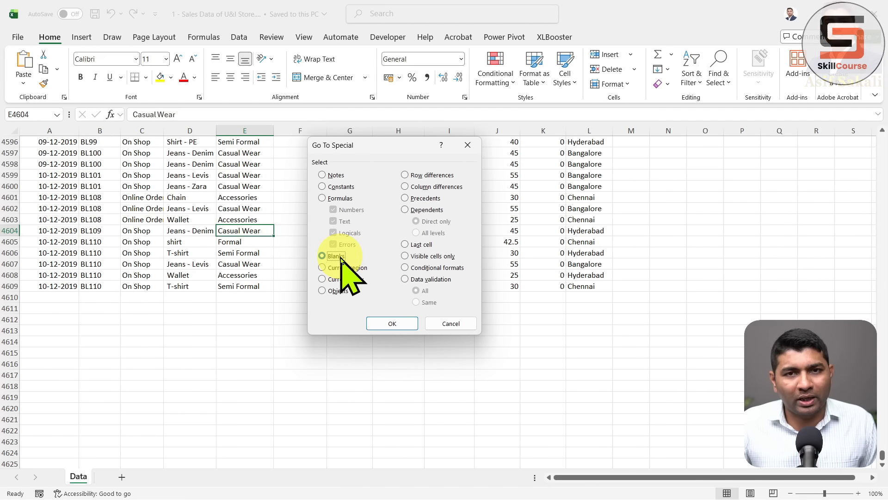
click(455, 324)
click(584, 286)
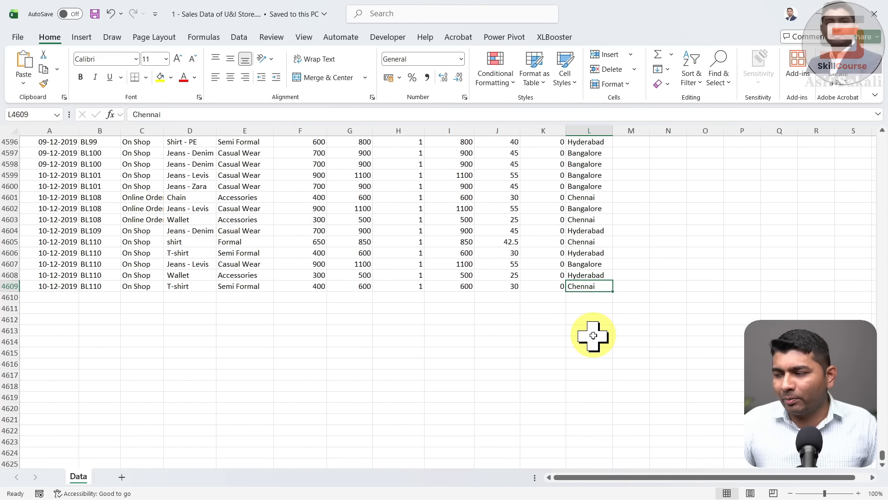
click(620, 294)
key(ctrl+Up)
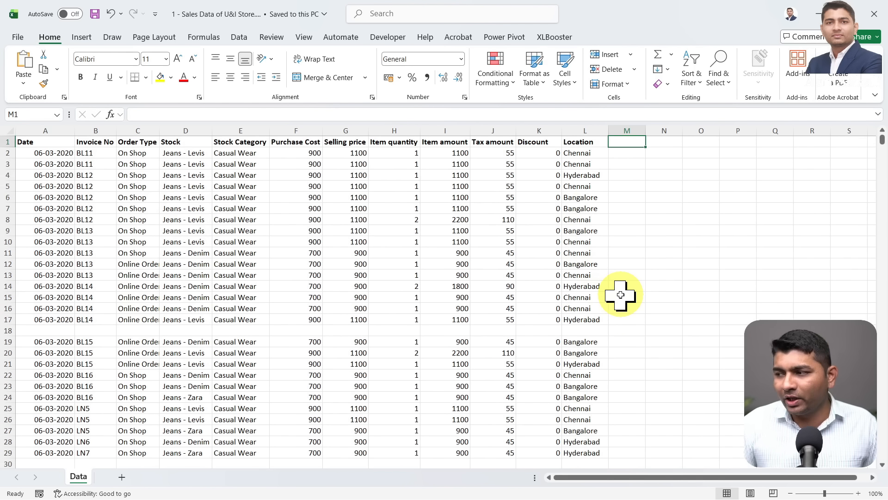
Select the entire sales data range from A1 across the headers and down to the last row
click(51, 139)
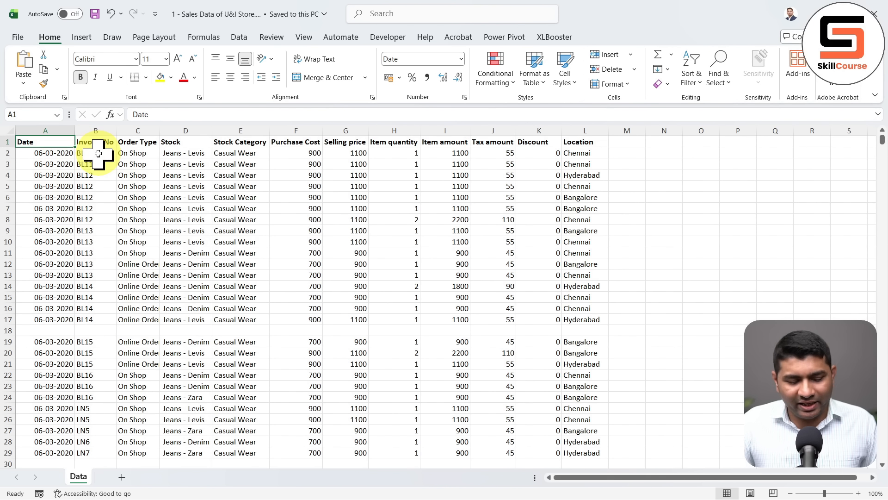
key(ctrl+shift+Right)
key(ctrl+shift+Down)
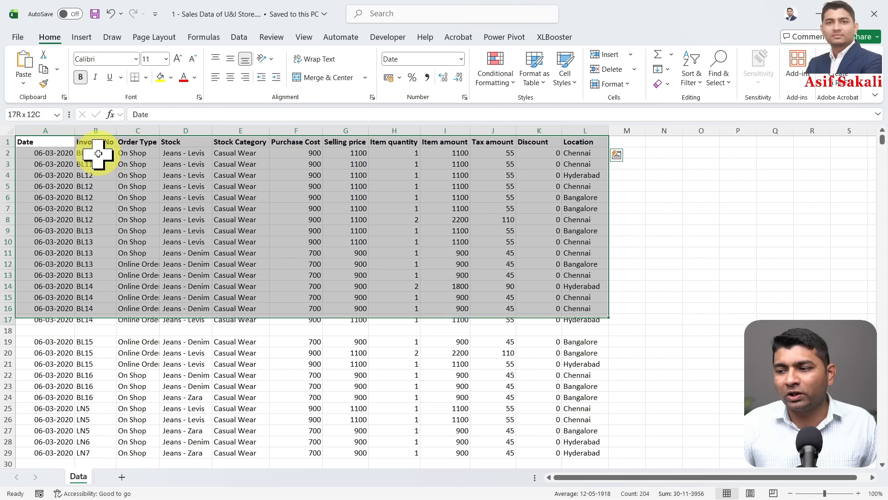
key(ctrl+shift+Down)
key(ctrl+shift+Down)
key(ctrl+shift+Down)
key(ctrl+shift+Down)
key(ctrl+shift+Down)
key(ctrl+shift+Down)
key(ctrl+shift+Down)
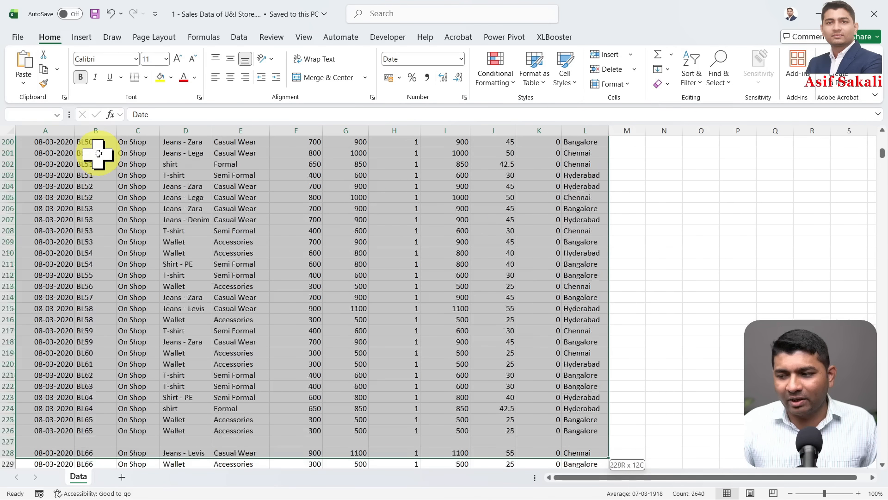
key(ctrl+shift+Down)
key(ctrl+shift+Down)
key(ctrl+shift+Down)
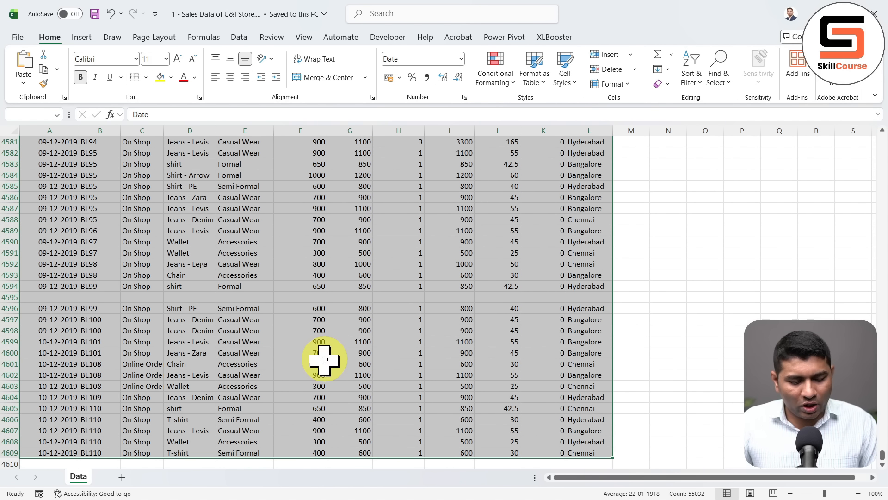
Use Go To Special with Blanks to select only the empty cells in that range
key(F5)
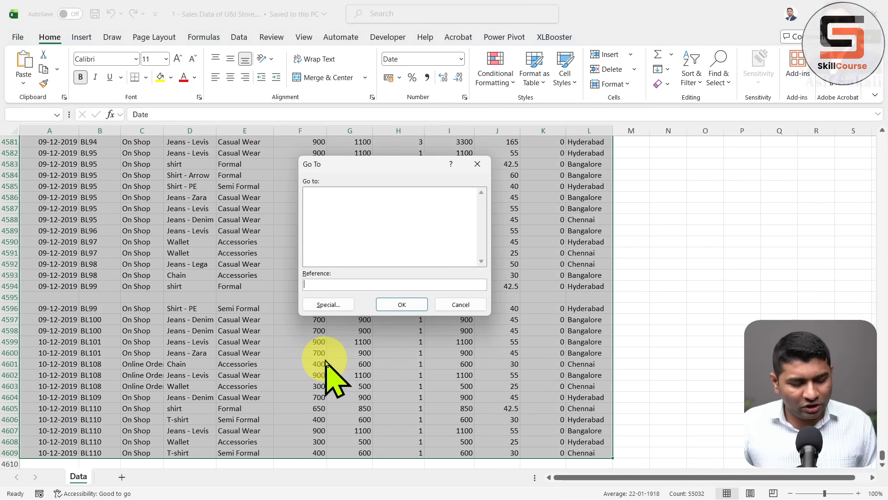
click(337, 305)
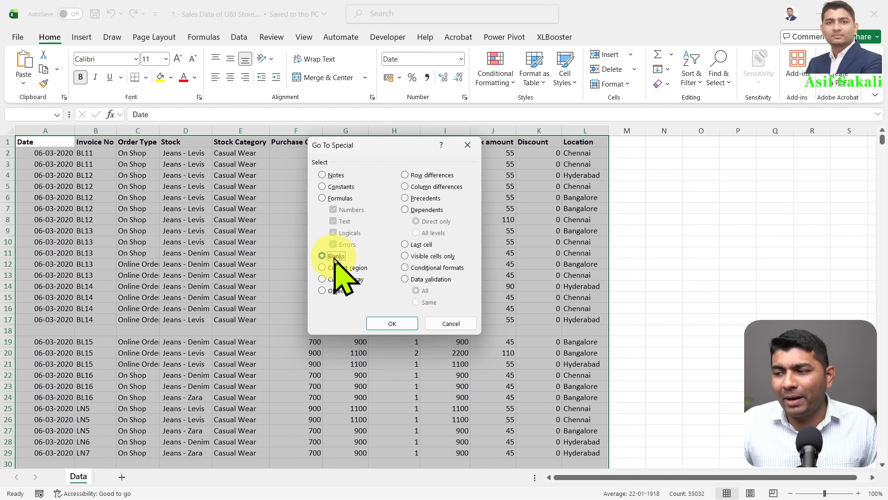
click(404, 323)
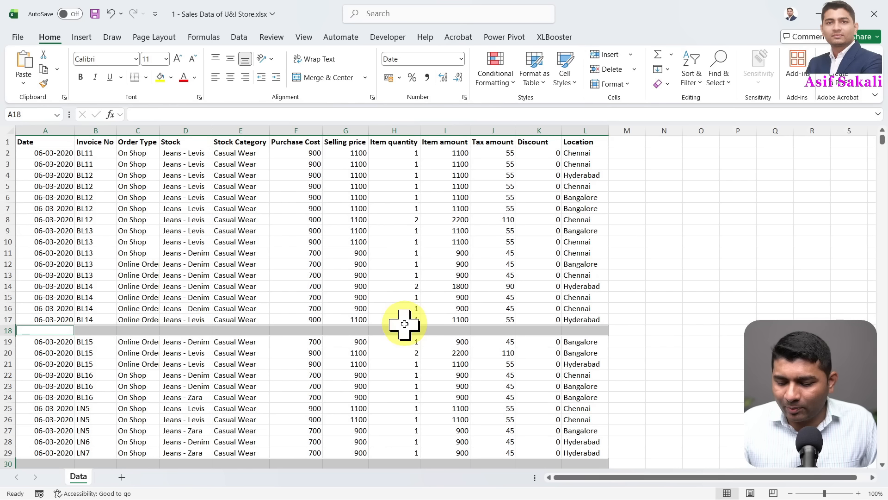
Delete the selected blank cells with Shift cells up
key(ctrl+minus)
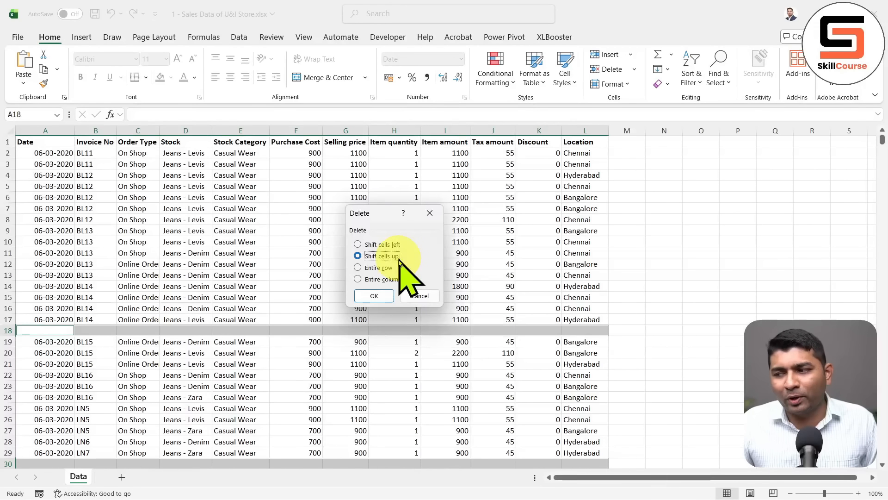
click(374, 296)
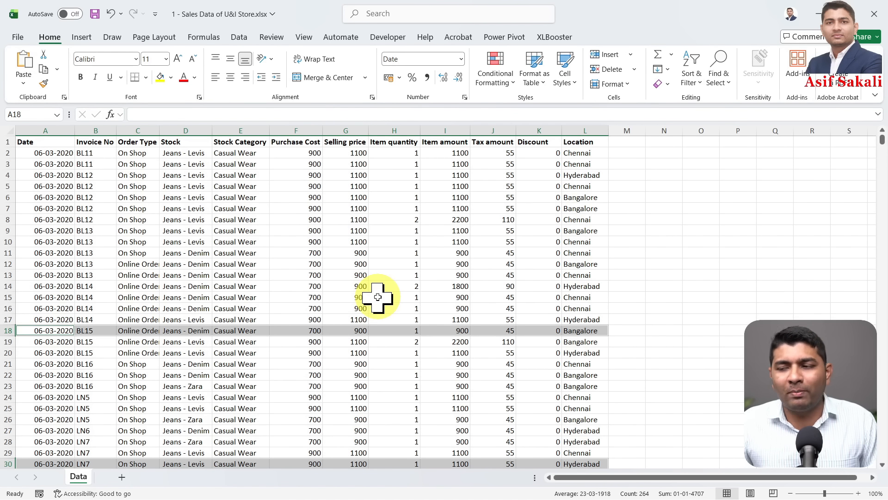
Jump to the sales data's last row, now row 4586, then back to the top of the sheet
click(50, 296)
key(ctrl+Down)
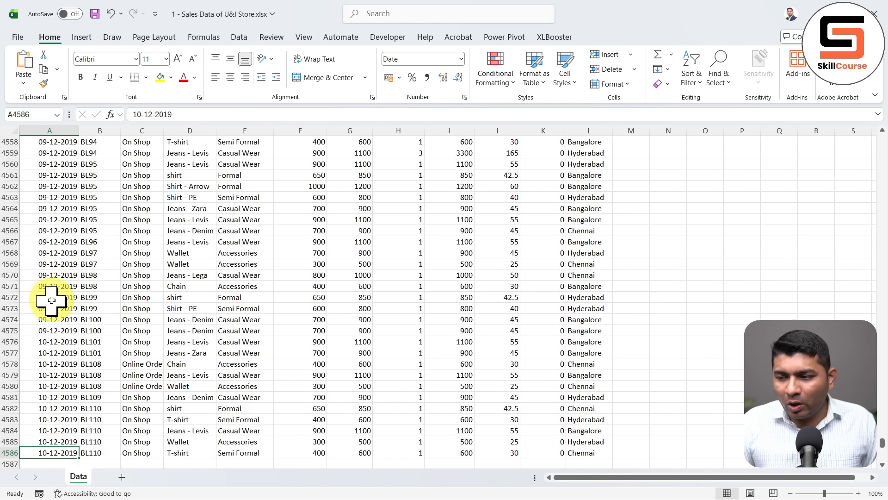
scroll(52, 300, down, 6)
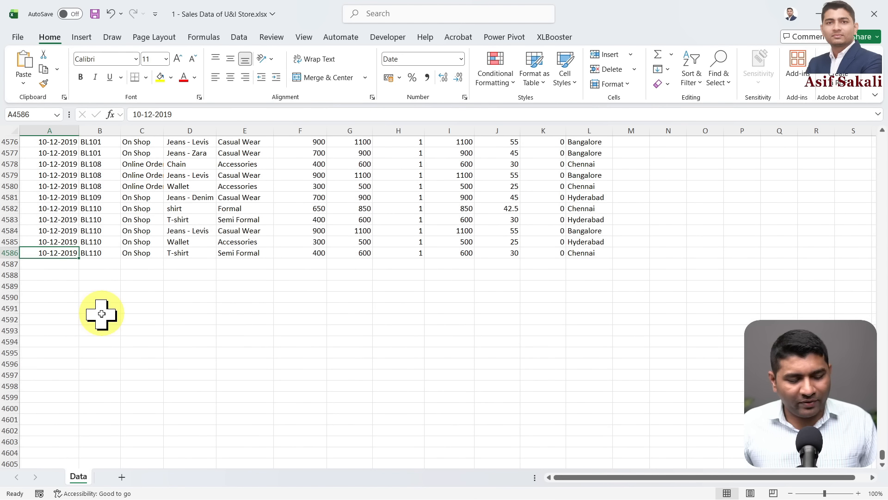
drag(24, 258, 105, 365)
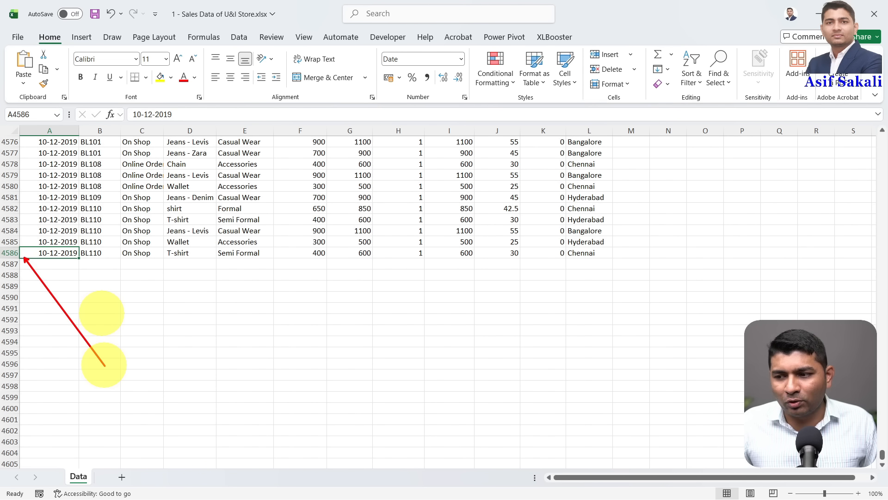
key(Escape)
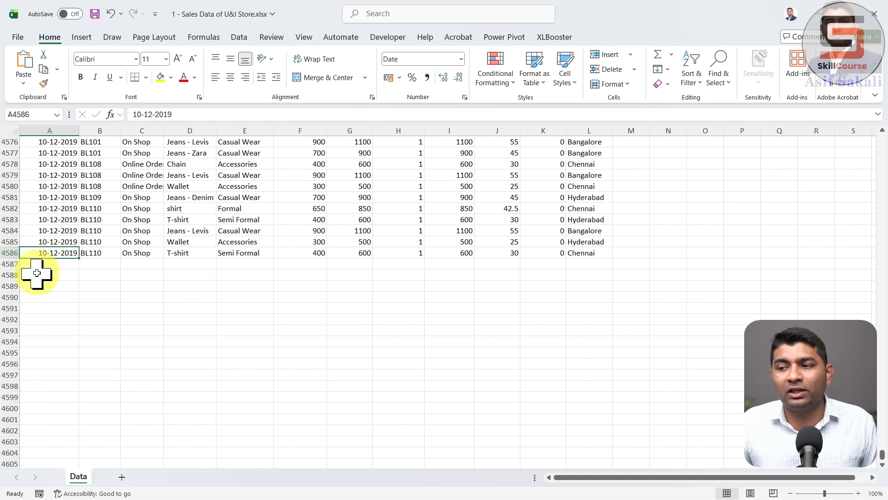
click(147, 249)
key(ctrl+Up)
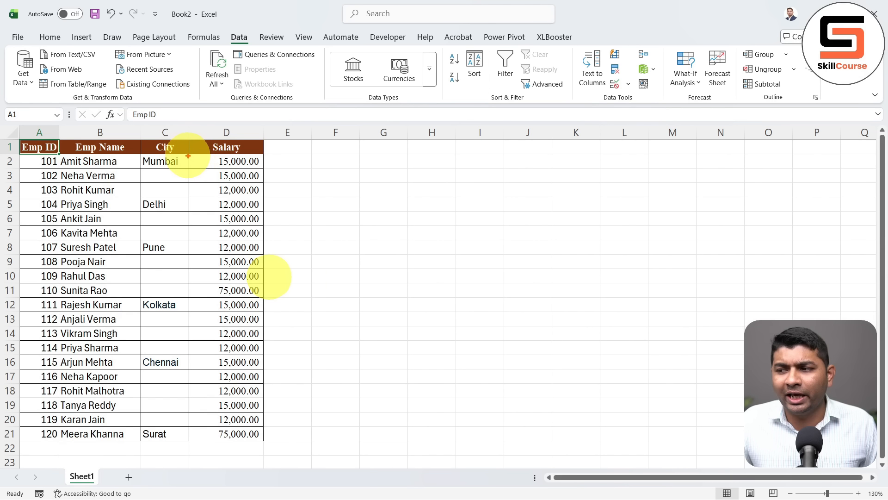
drag(185, 160, 226, 138)
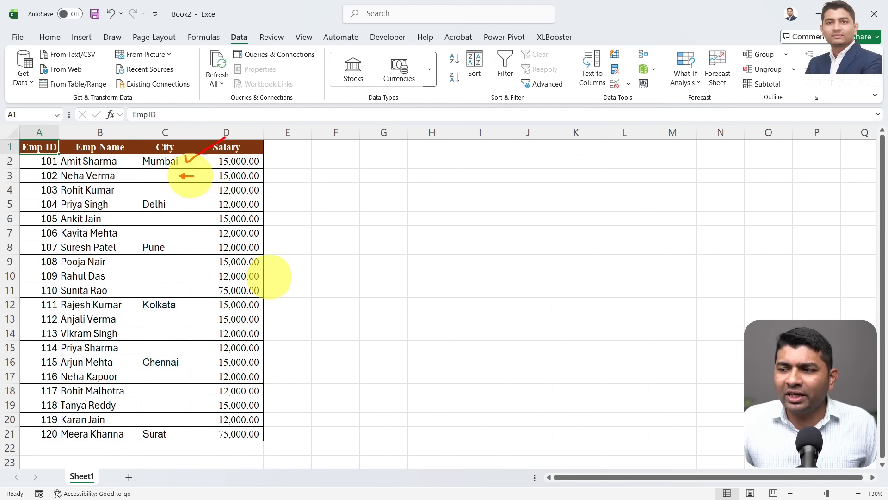
mouse_move(203, 186)
mouse_down()
mouse_move(185, 187)
mouse_move(170, 216)
mouse_move(179, 232)
mouse_up()
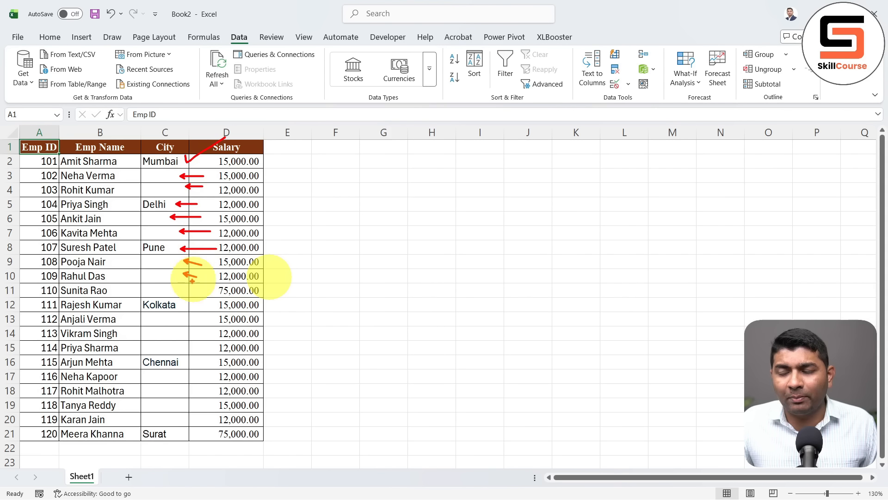
key(Escape)
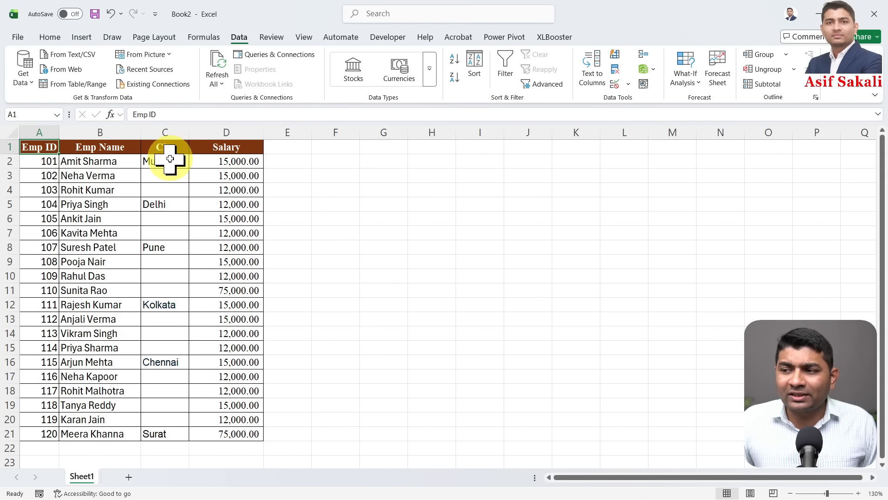
drag(170, 158, 171, 190)
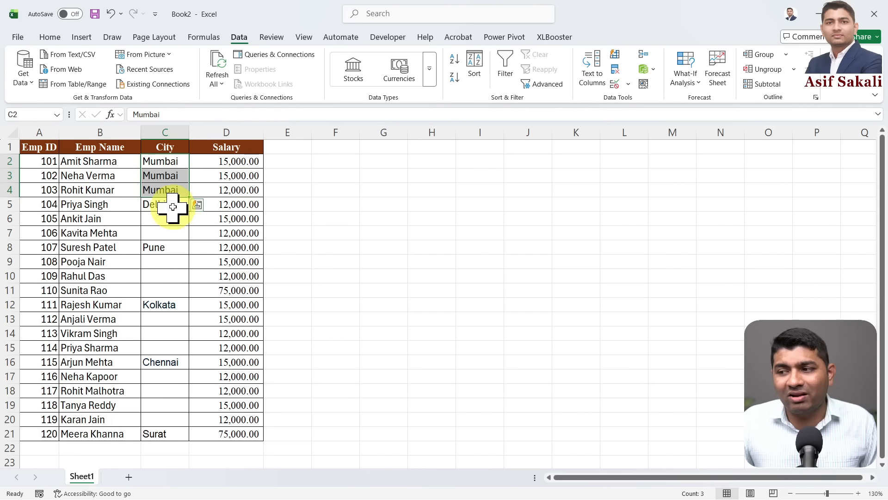
click(172, 204)
drag(191, 217, 191, 239)
key(ctrl+z)
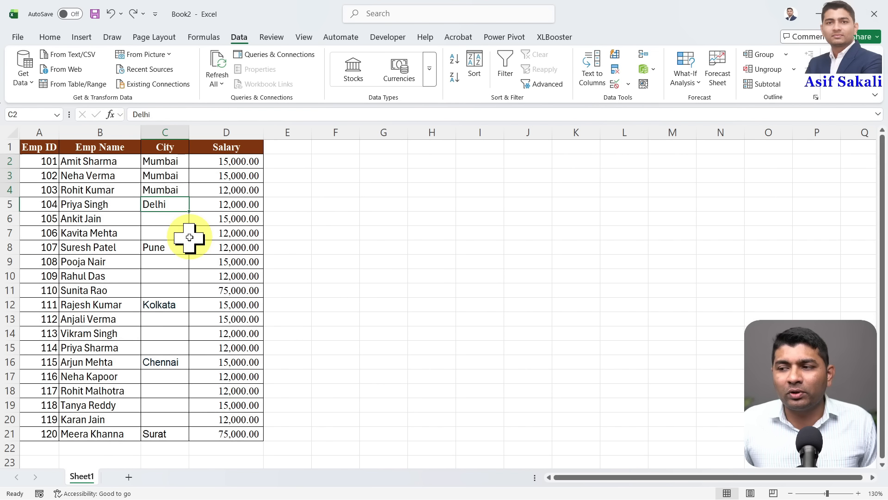
key(ctrl+z)
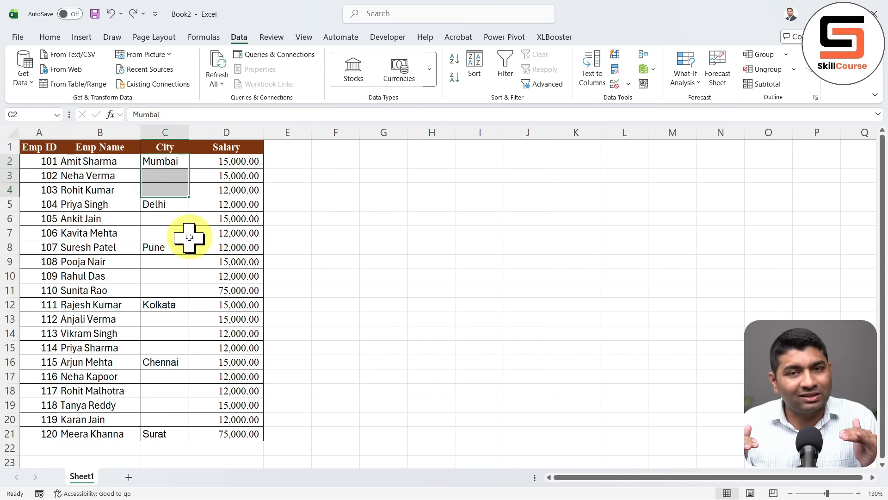
drag(172, 165, 159, 432)
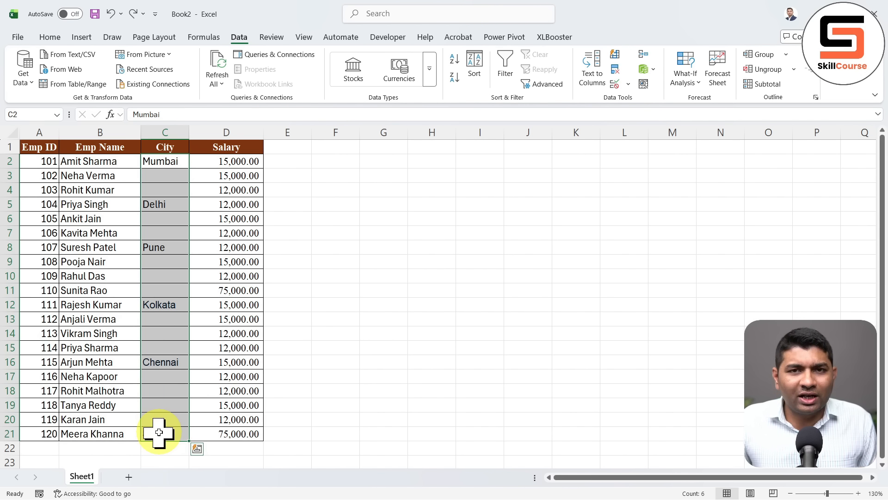
click(239, 319)
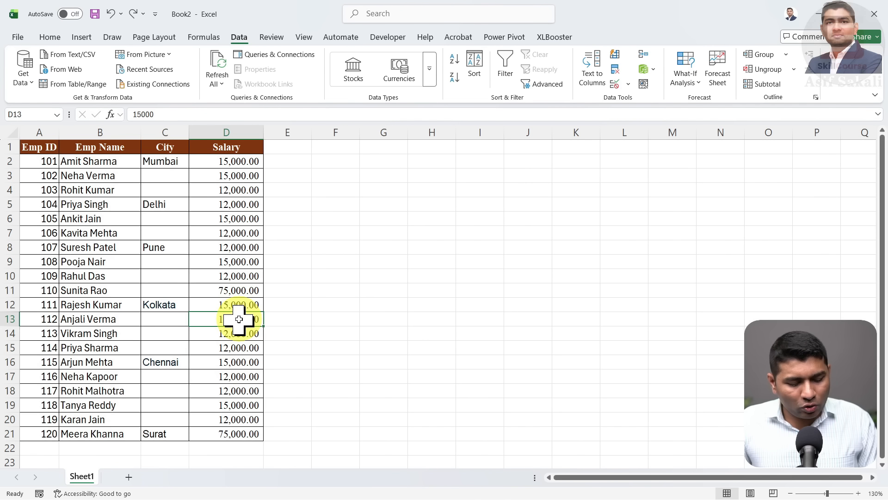
Select all blank City cells in the employee table with Go To Special Blanks
key(ctrl+g)
click(332, 314)
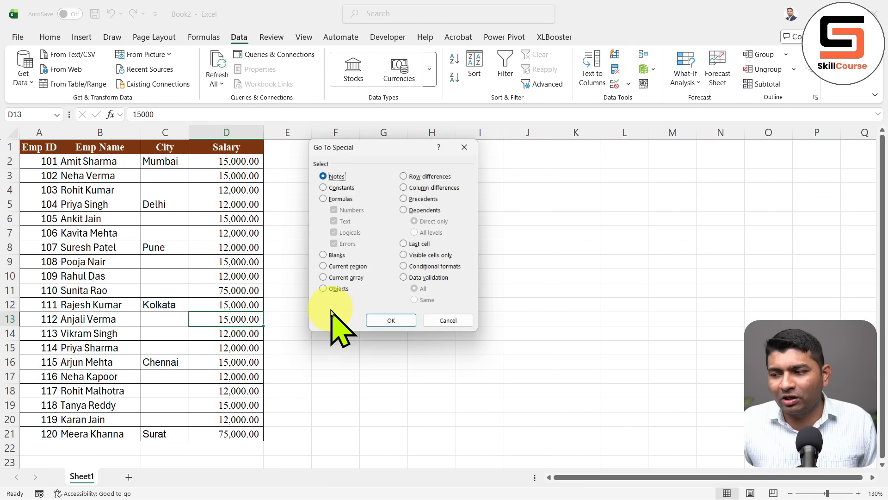
click(337, 257)
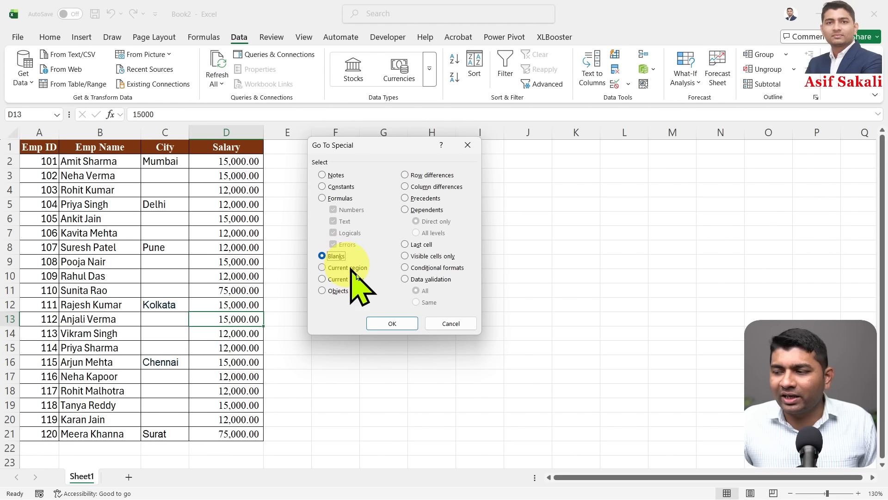
click(386, 324)
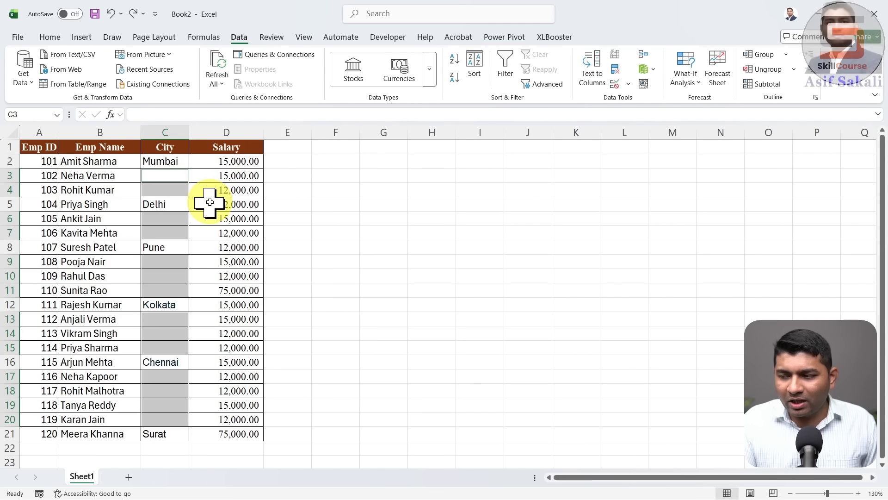
Fill every blank with a formula pointing to the city above using Ctrl+Enter, then undo it
text(=)
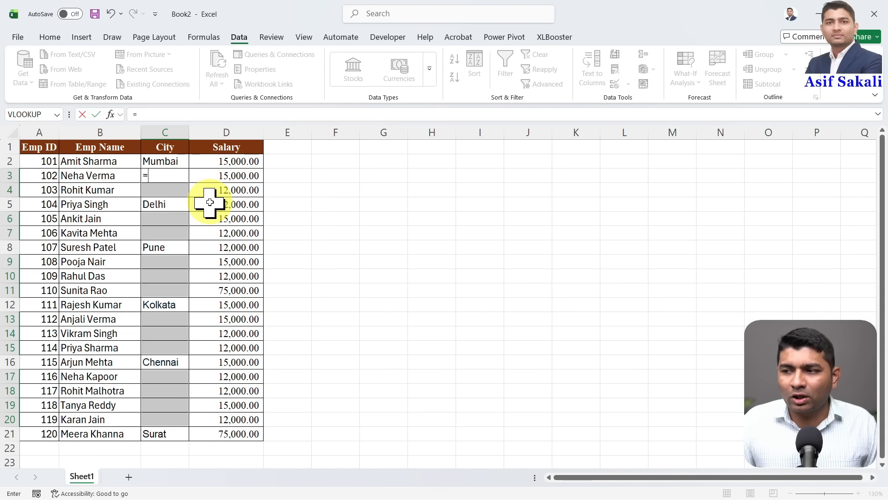
click(177, 163)
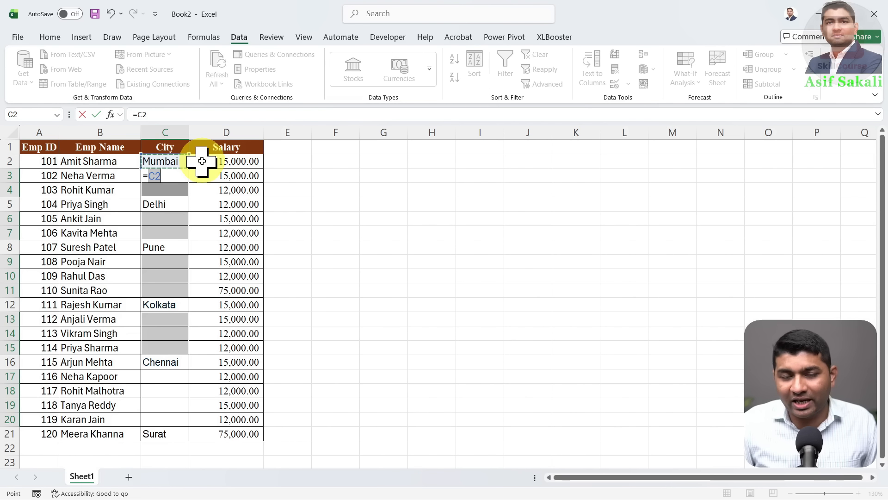
key(ctrl+Return)
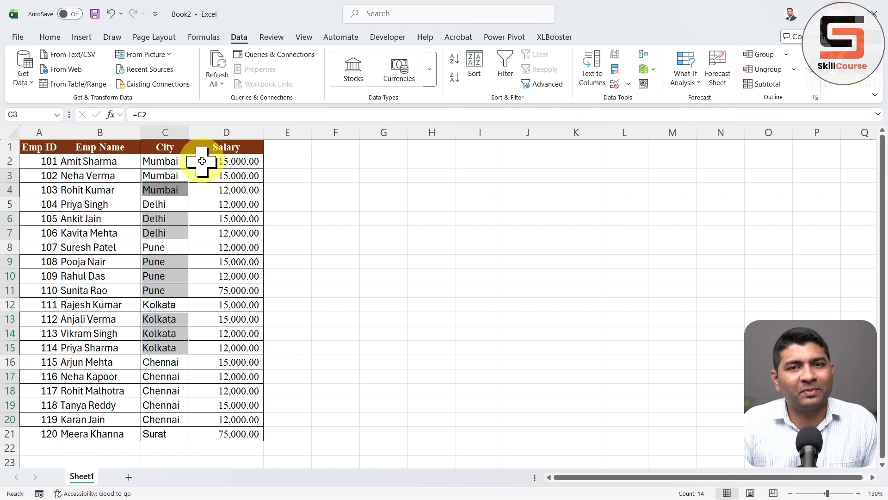
key(ctrl+z)
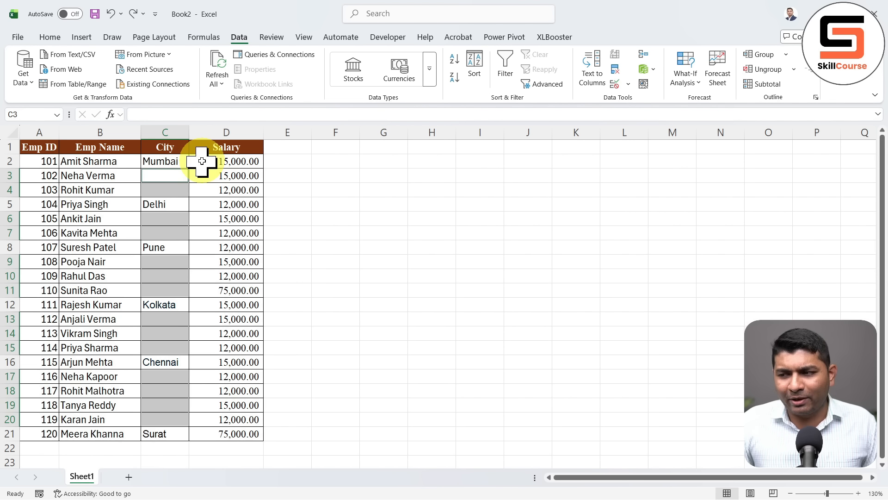
Reselect all the blank City cells with Go To Special Blanks
click(258, 250)
key(ctrl+g)
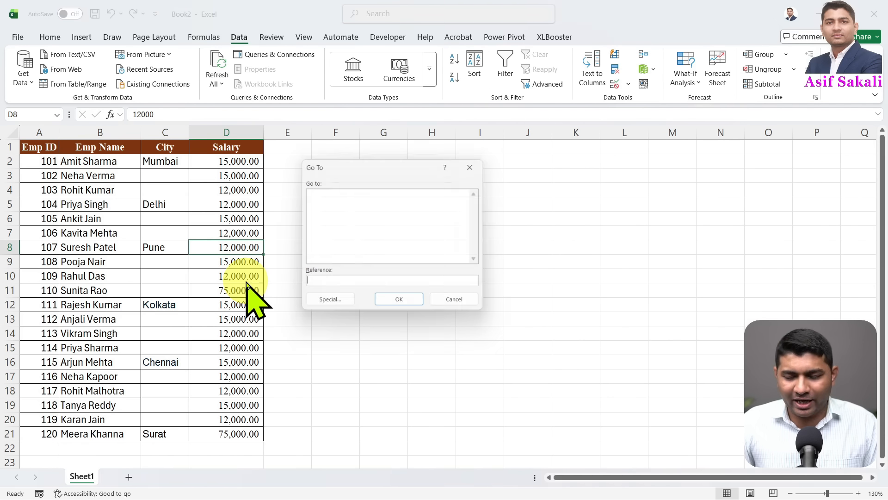
key(alt+s)
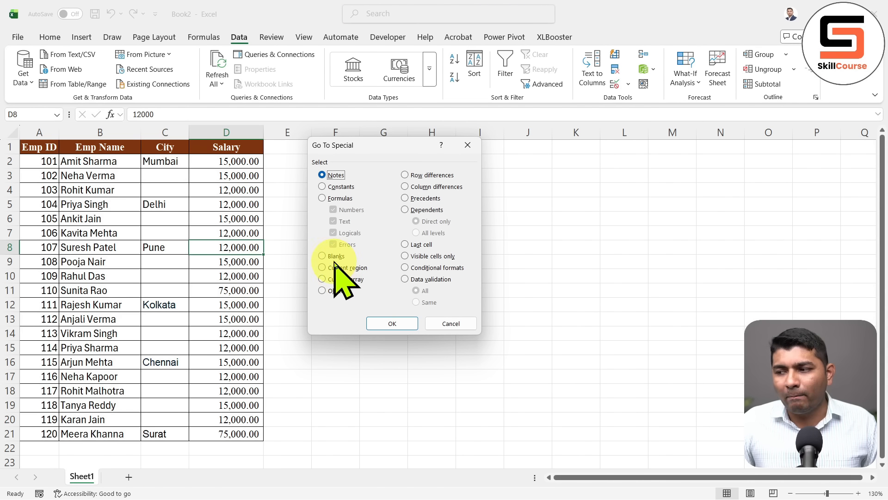
click(392, 323)
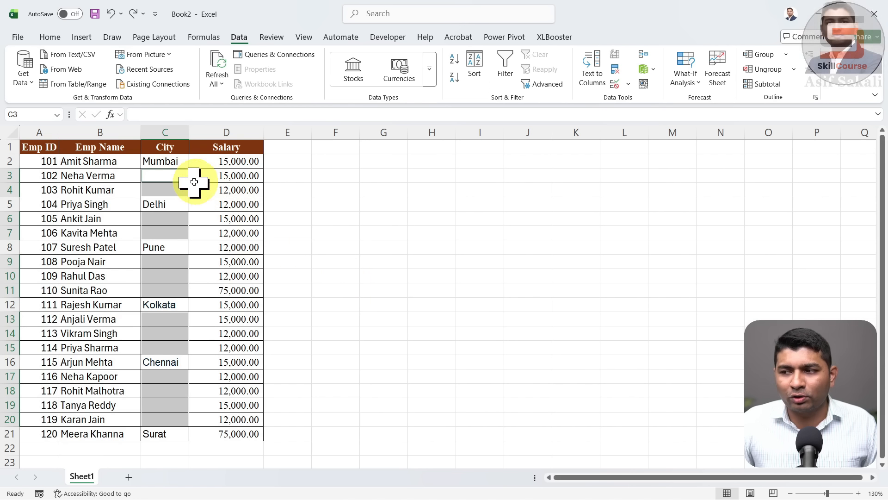
Fill each blank City cell with the city above via an = formula and Ctrl+Enter
text(=)
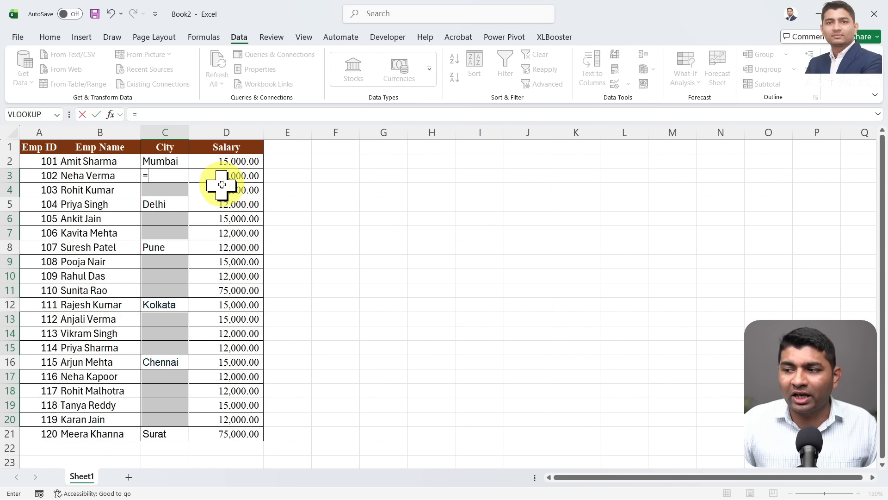
click(180, 163)
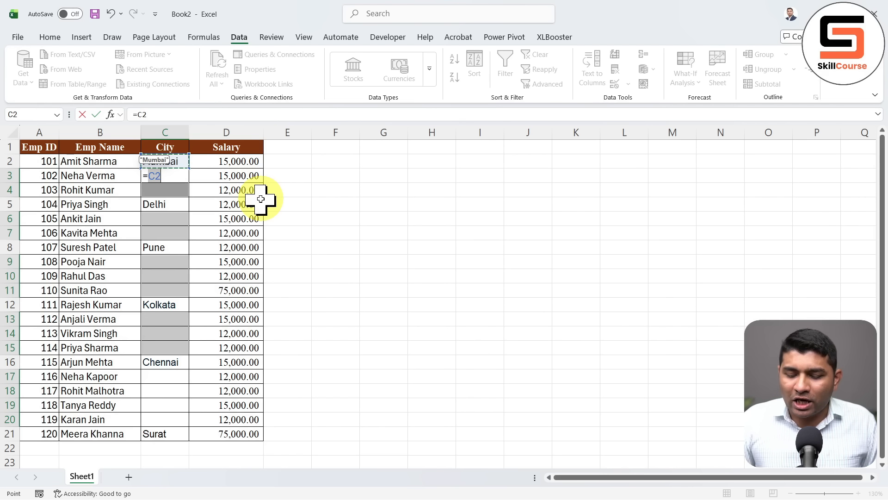
key(ctrl+Return)
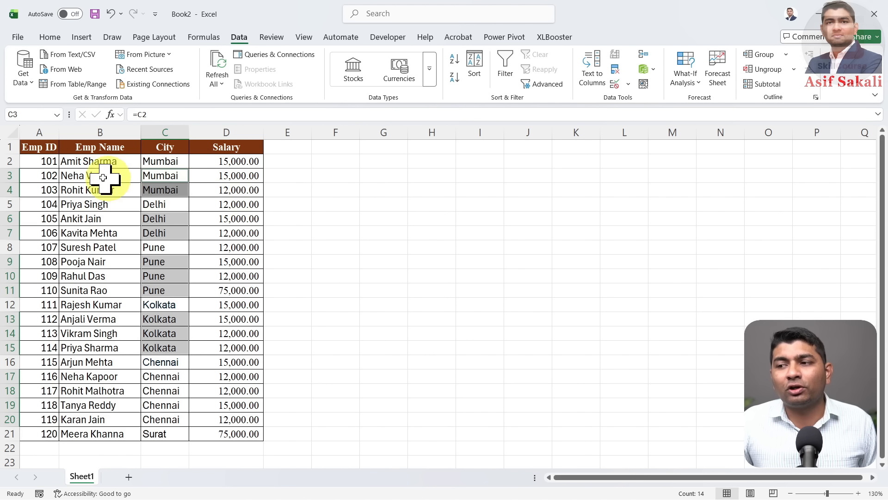
click(66, 162)
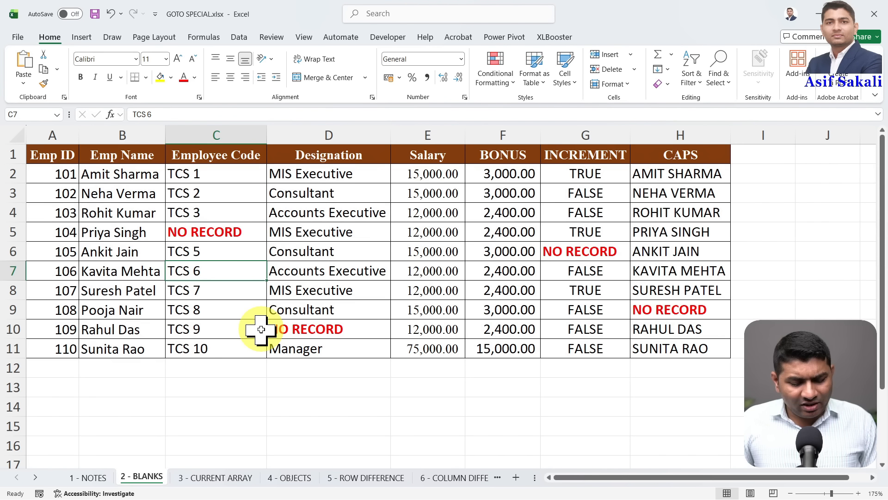
key(F5)
click(329, 303)
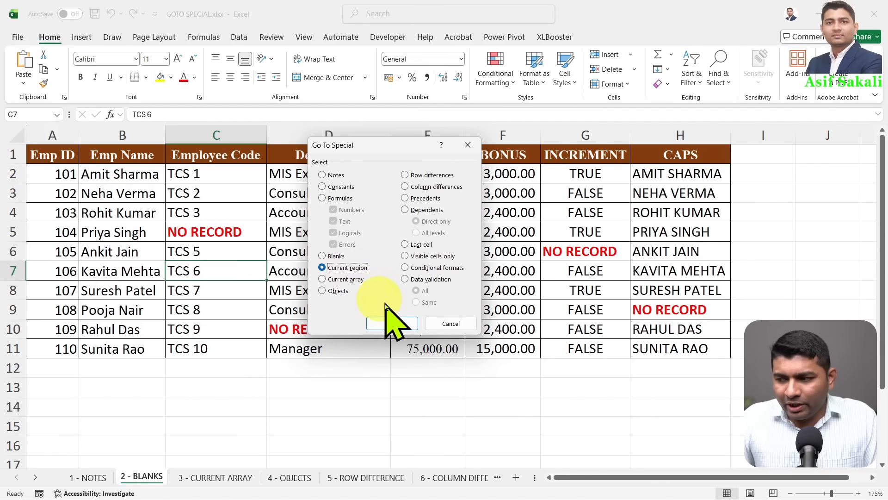
click(439, 324)
drag(59, 159, 648, 347)
key(ctrl+c)
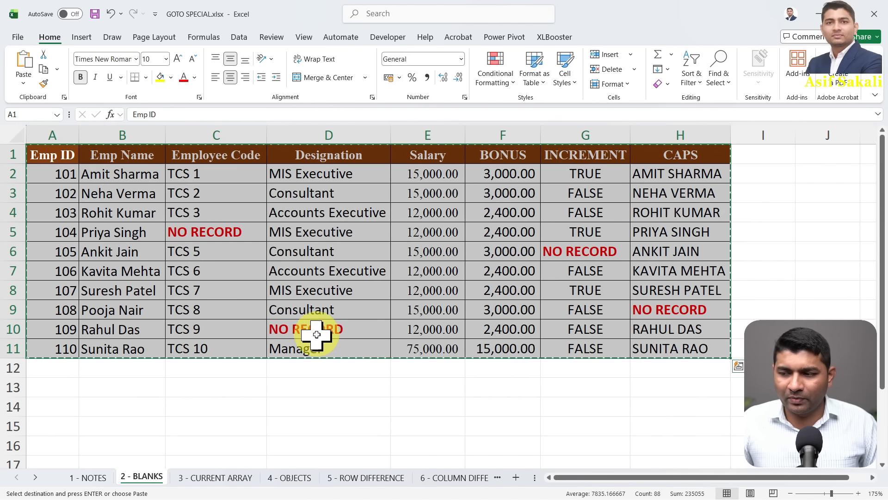
scroll(316, 334, down, 3)
click(62, 272)
key(ctrl+v)
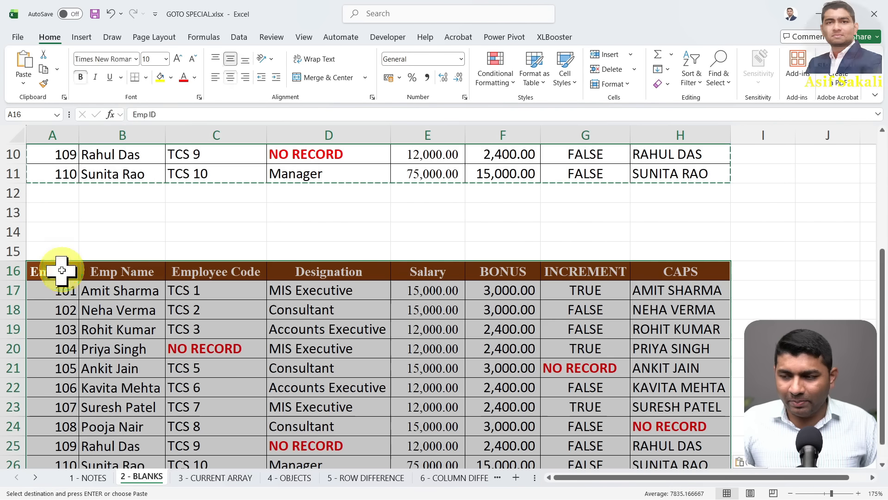
scroll(61, 270, down, 5)
click(60, 251)
key(ctrl+v)
scroll(60, 254, down, 4)
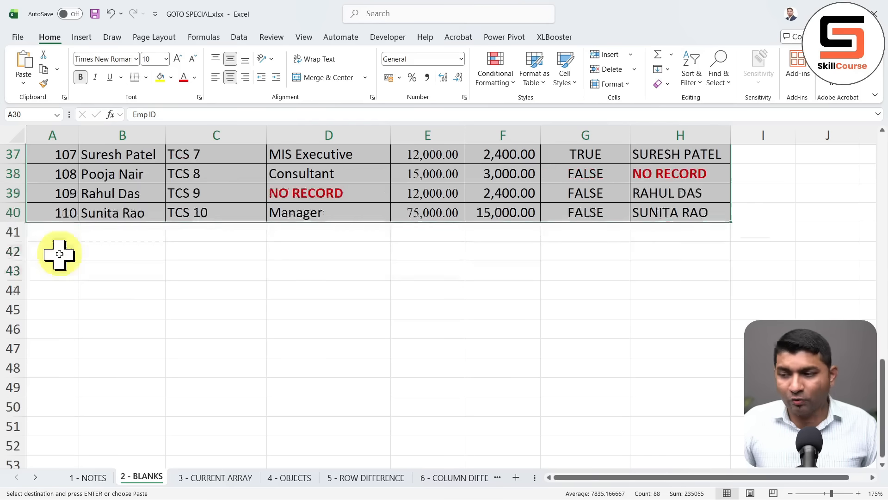
click(59, 271)
key(ctrl+v)
scroll(405, 303, up, 10)
scroll(404, 304, up, 2)
key(Escape)
scroll(403, 304, down, 11)
scroll(403, 304, up, 5)
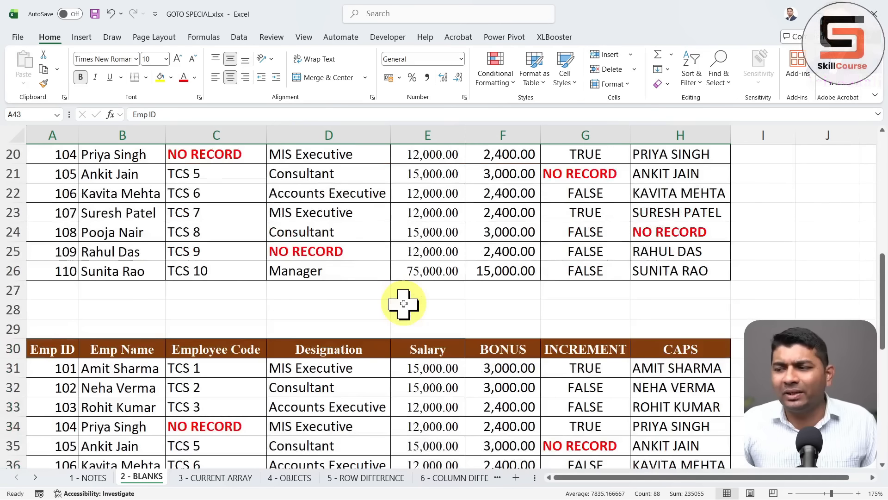
scroll(404, 304, up, 4)
click(347, 375)
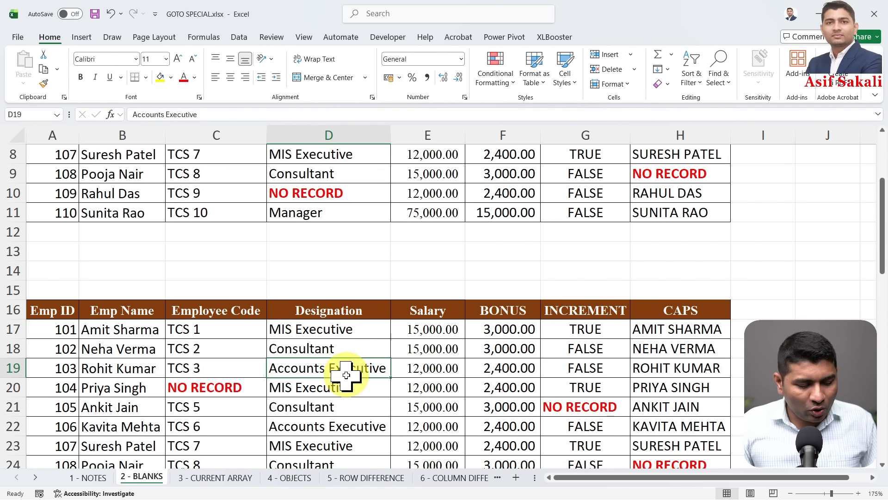
key(ctrl+a)
scroll(346, 374, down, 3)
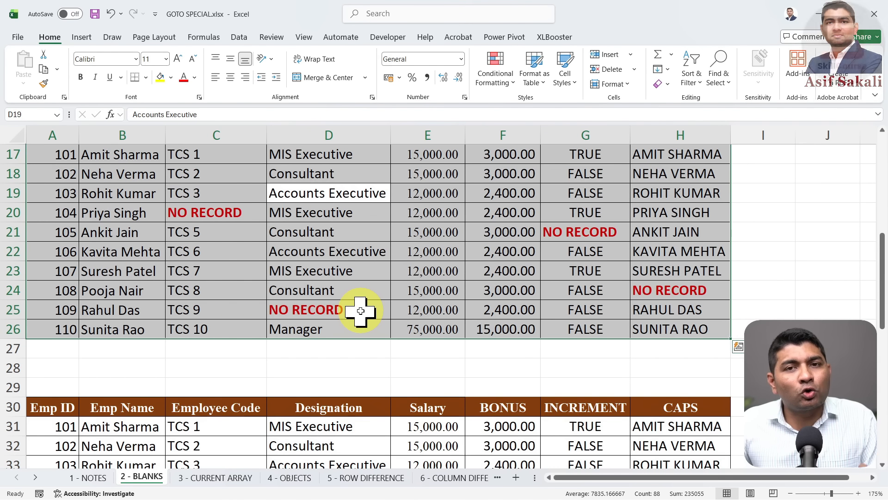
scroll(361, 311, down, 3)
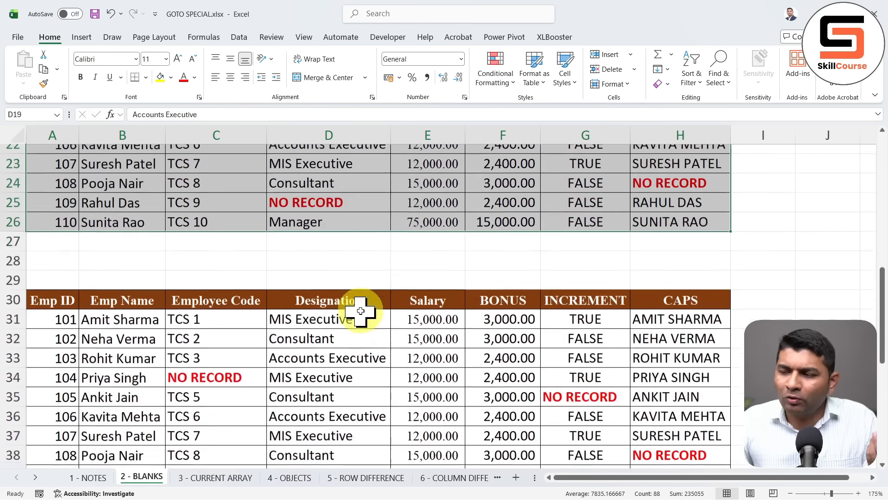
drag(74, 233, 591, 393)
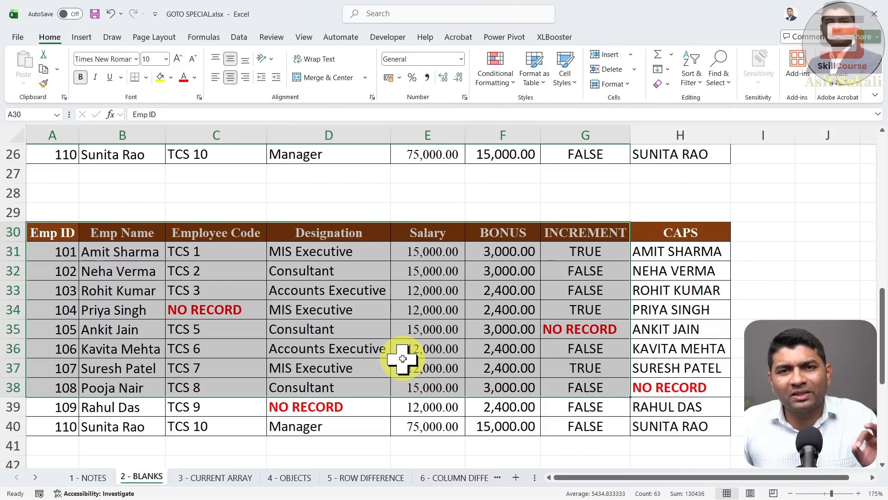
click(336, 348)
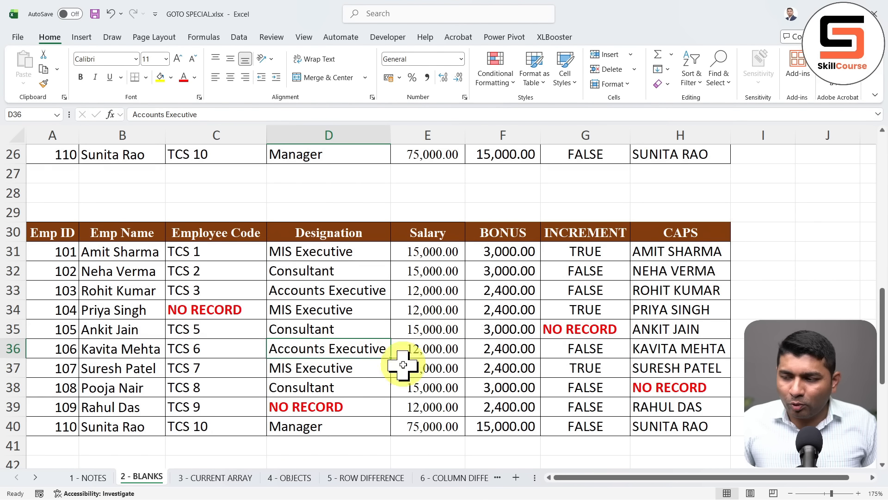
Select the third table's current region A30:H40 with Go To Special Current region
key(F5)
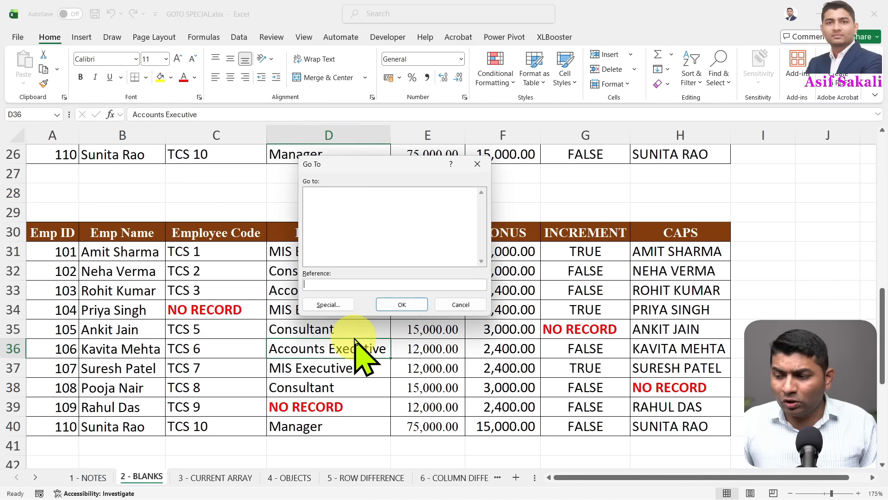
key(alt+s)
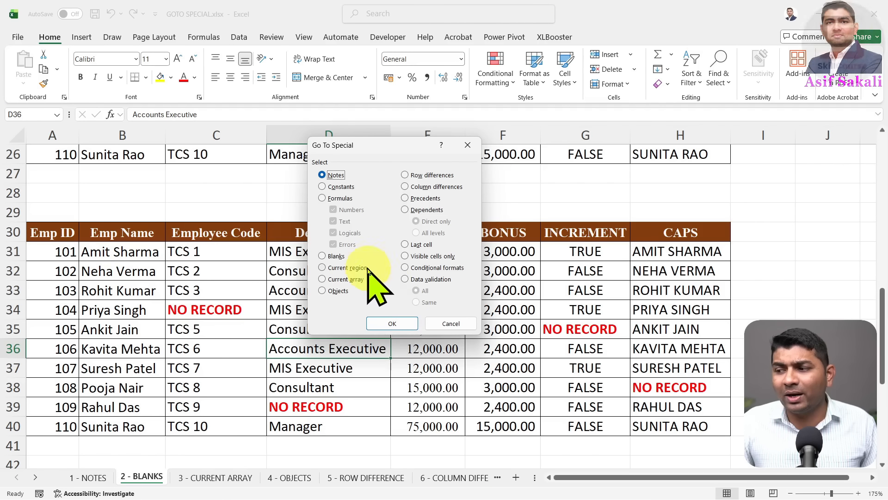
click(355, 268)
click(393, 324)
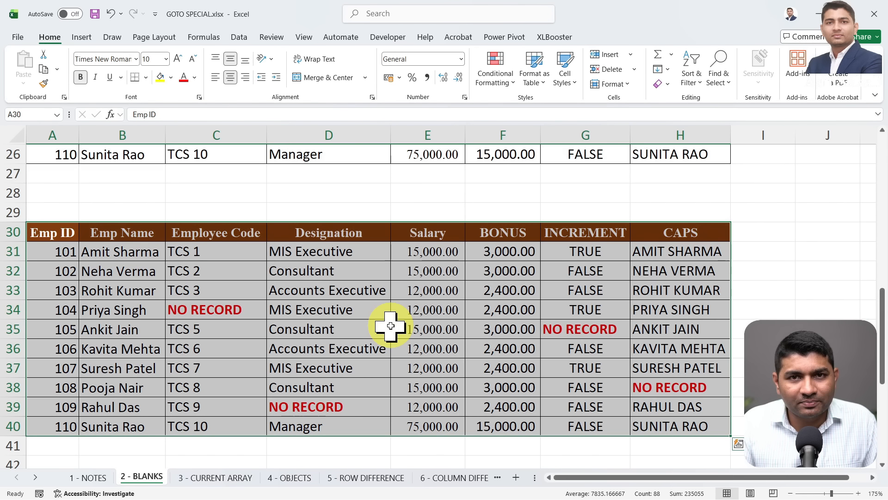
Select the first table's current region A1:H11 from cell D5, then go to the 3 - CURRENT ARRAY sheet
scroll(391, 326, up, 8)
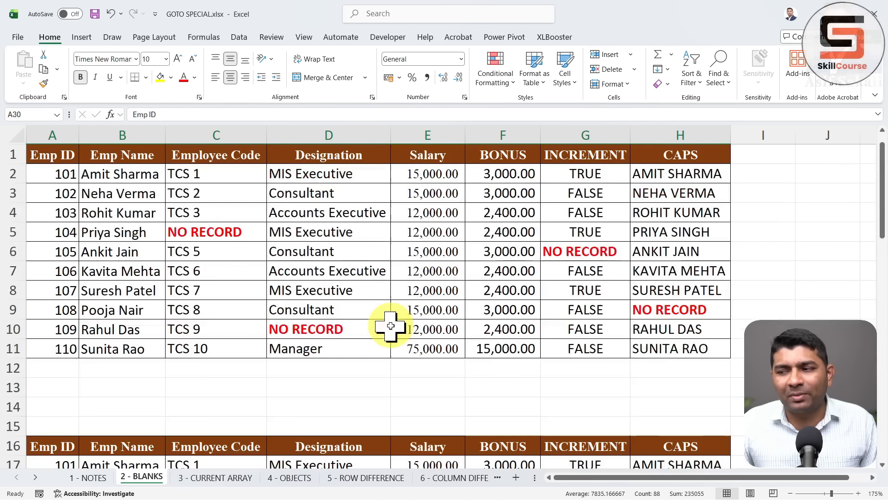
click(328, 232)
key(ctrl+g)
key(alt+s)
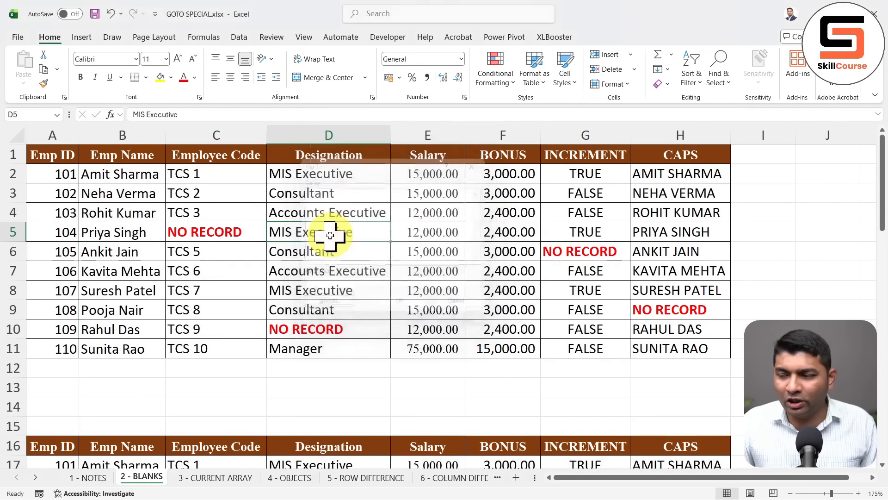
click(407, 323)
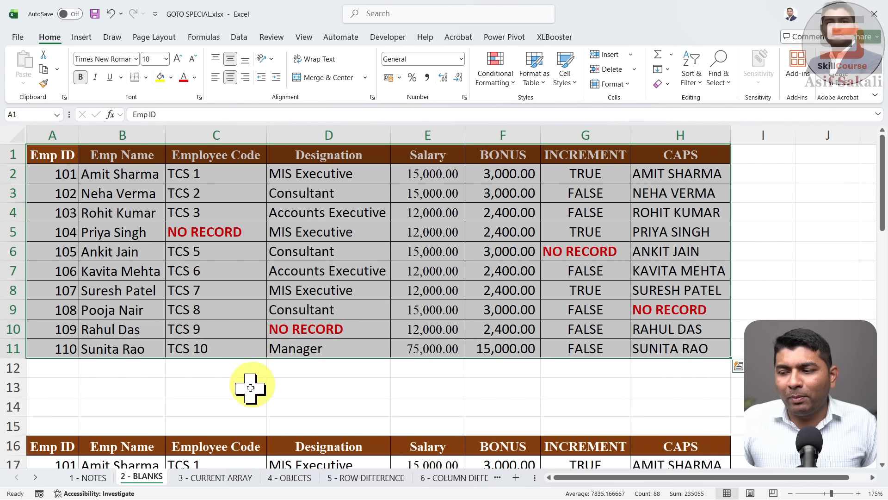
click(216, 478)
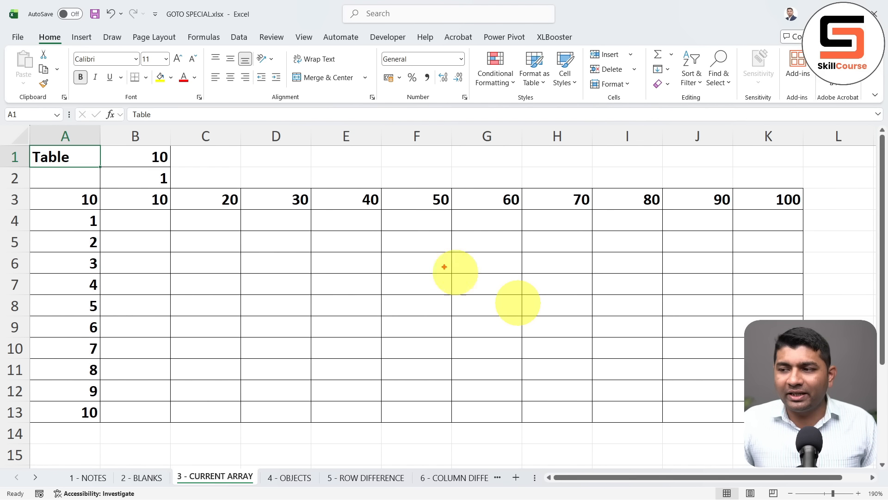
Clear the existing value in the grid's corner cell A3
drag(183, 180, 254, 180)
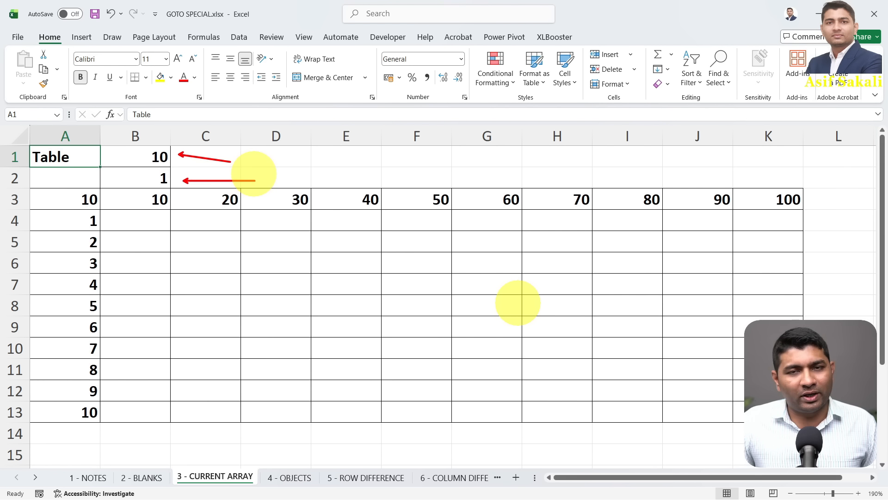
drag(162, 218, 145, 290)
drag(229, 244, 214, 304)
drag(274, 270, 274, 337)
drag(385, 281, 377, 344)
drag(450, 308, 471, 360)
drag(642, 291, 660, 375)
drag(744, 287, 755, 324)
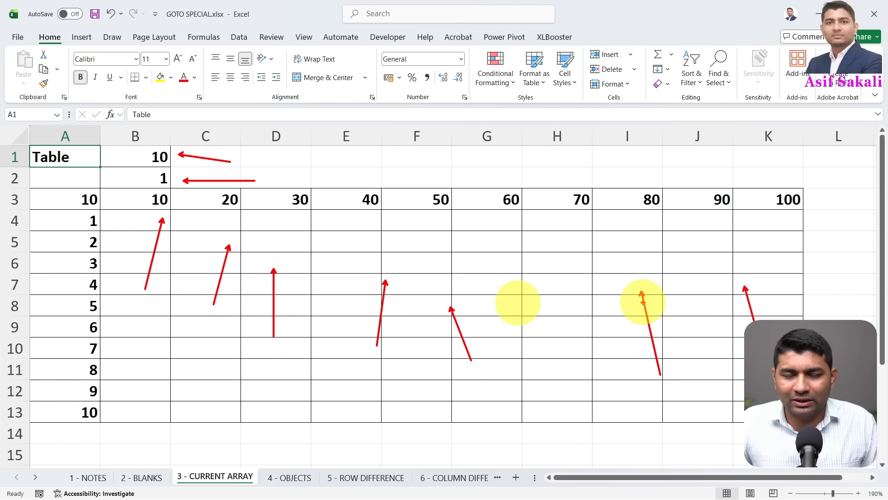
key(Escape)
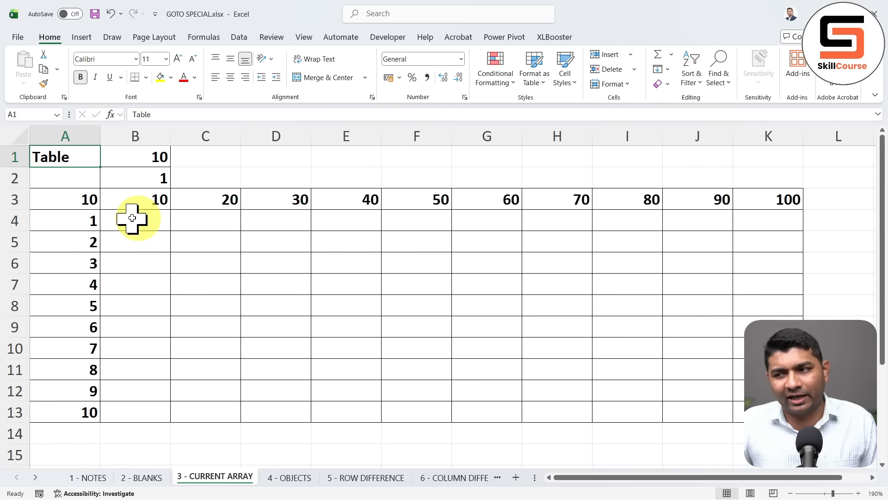
key(Down)
key(Down)
key(Delete)
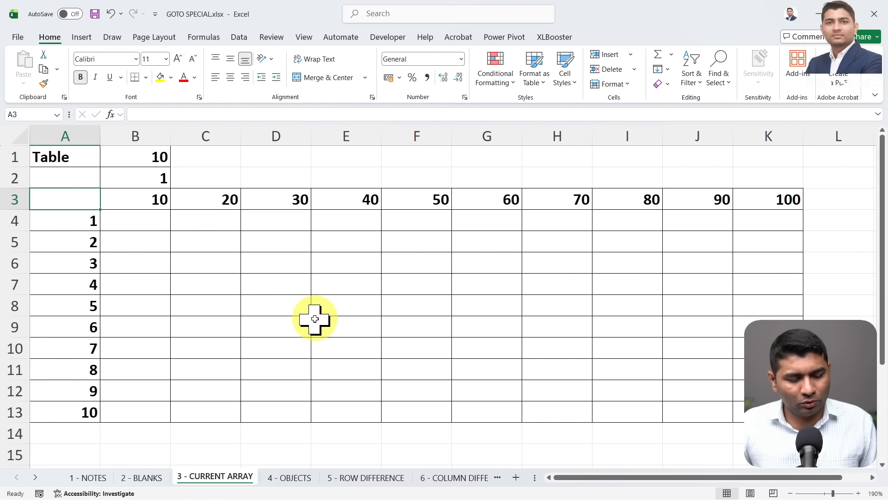
Enter the formula =B1*B2 in A3 so it shows 10
drag(58, 196, 110, 167)
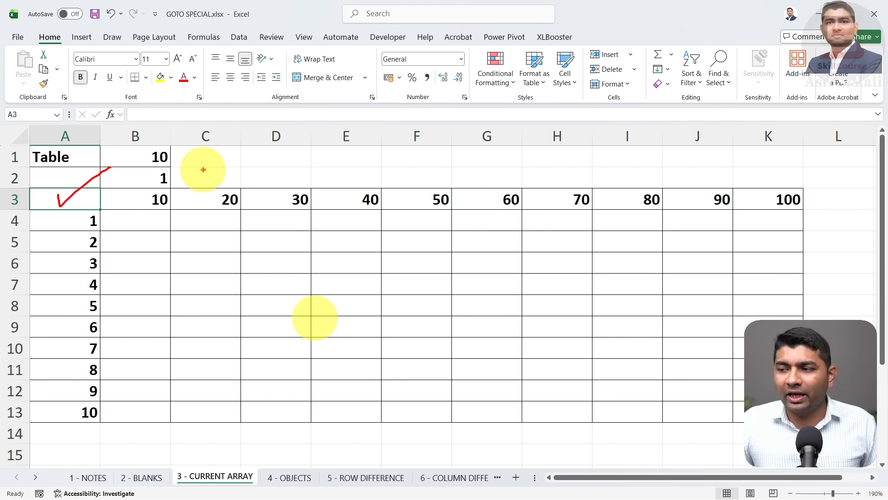
drag(184, 156, 180, 173)
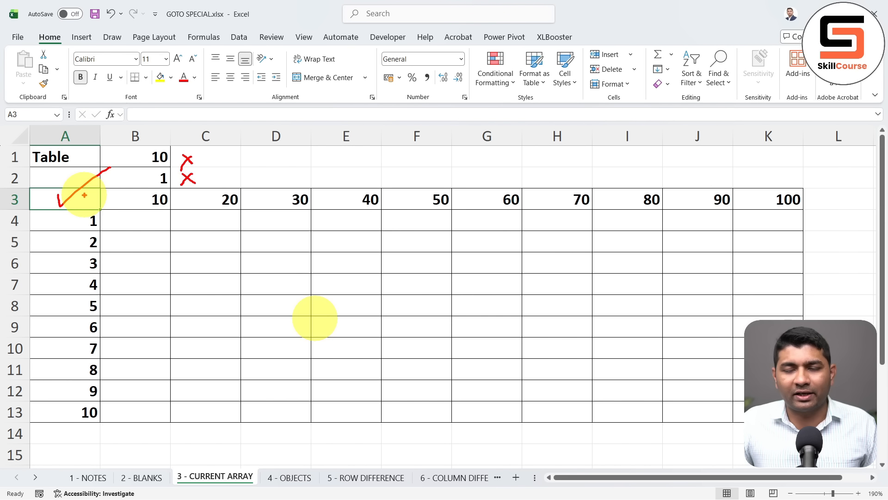
key(Escape)
text(=)
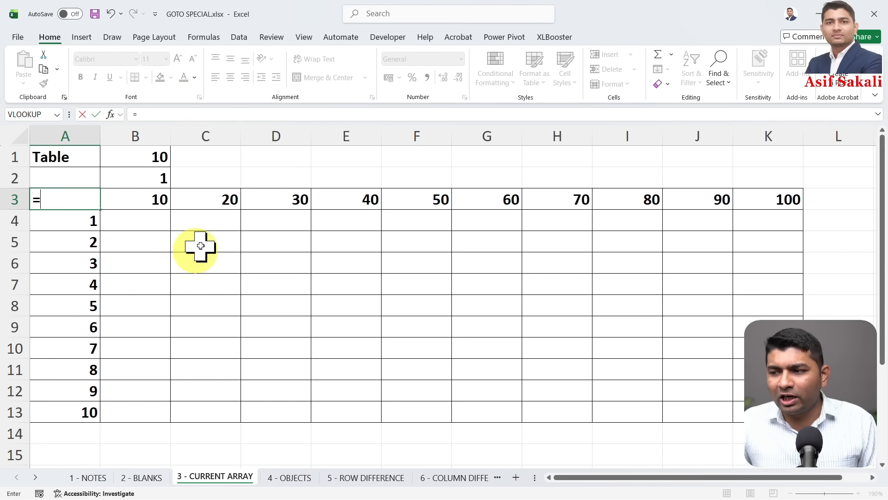
click(153, 159)
text(*)
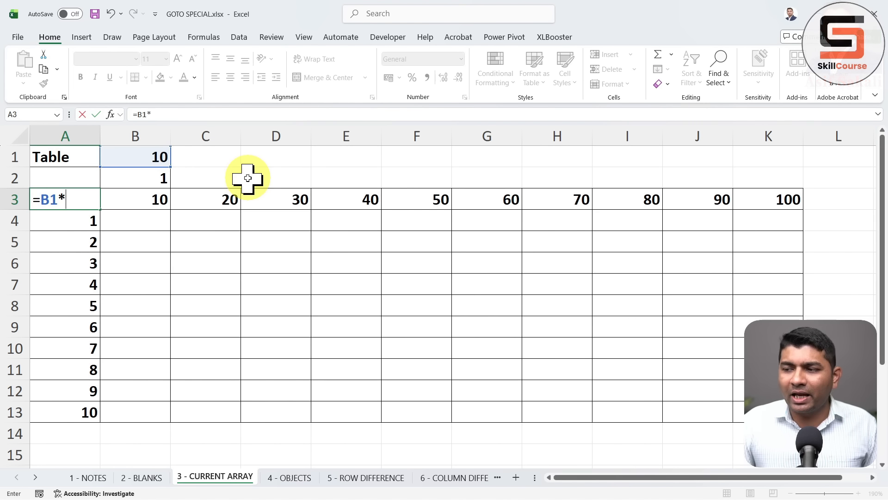
click(165, 185)
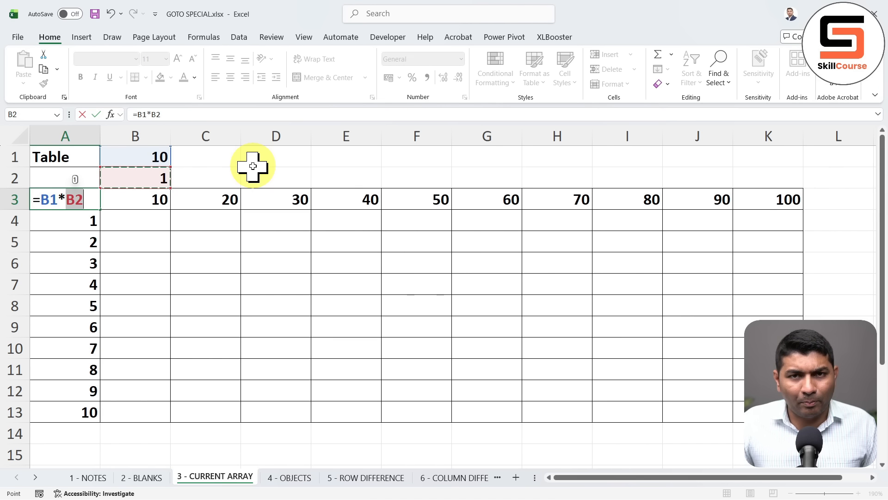
key(Return)
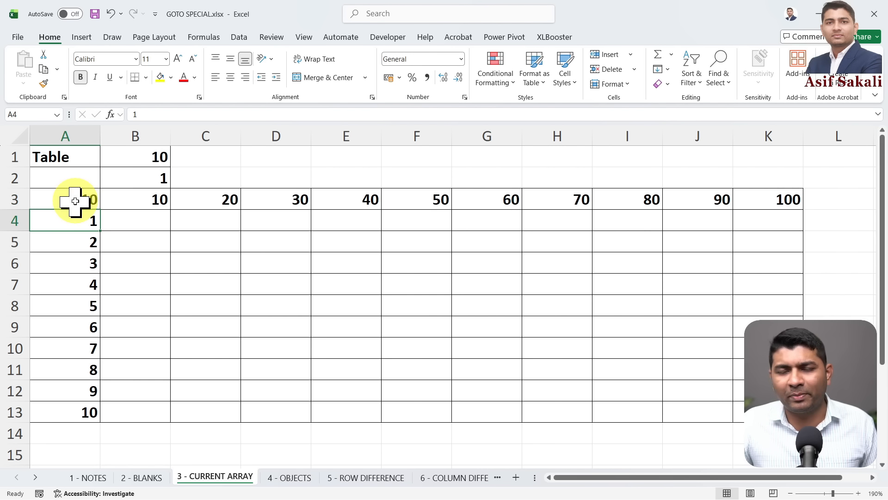
Test A3 by setting B2 to 3 and then 5, then restore B2 to 1
click(158, 179)
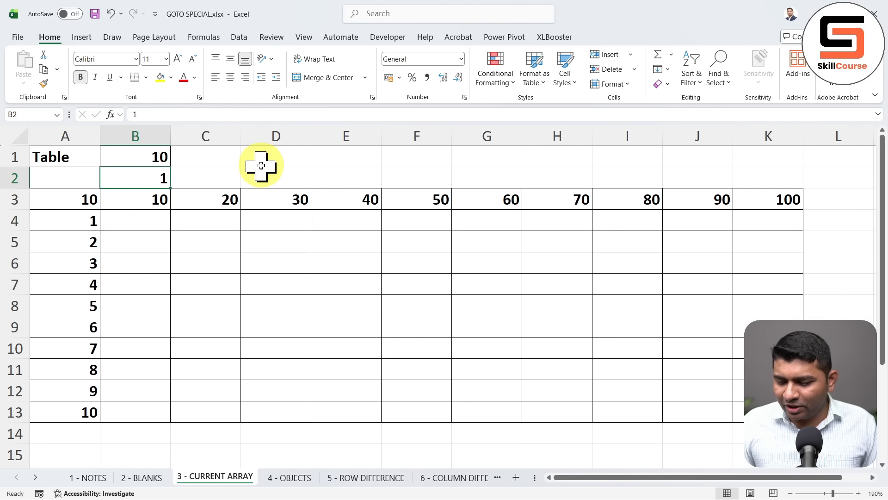
text(3)
key(Return)
key(Up)
text(5)
key(Return)
text(1)
key(Return)
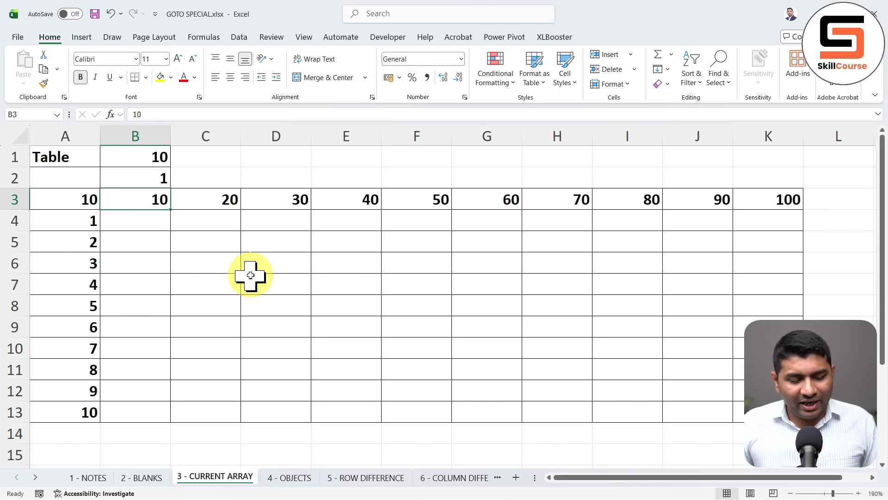
drag(154, 159, 123, 183)
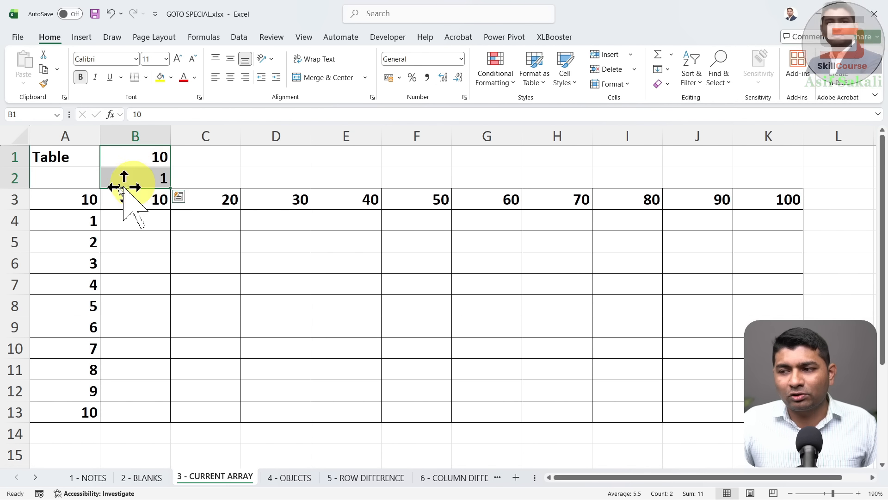
Select the full multiplication grid A3:K13, starting from formula cell A3, and show the Data ribbon
click(72, 194)
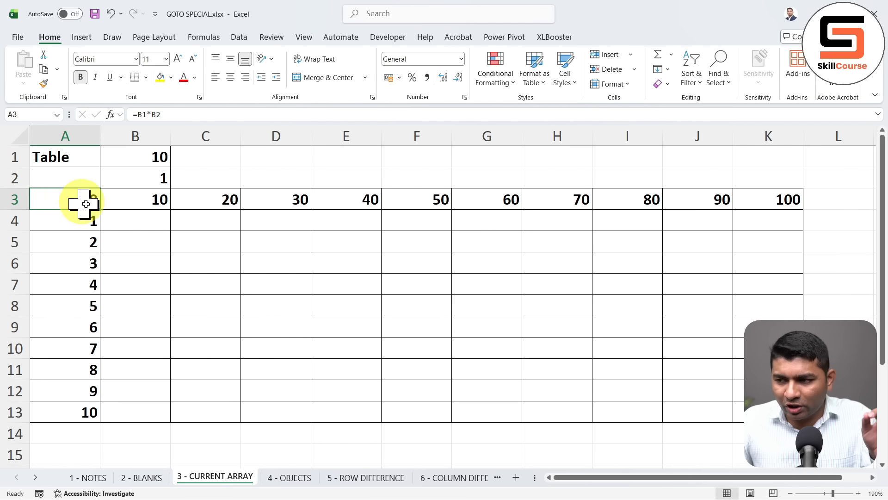
mouse_move(85, 204)
mouse_down()
mouse_move(467, 290)
mouse_move(726, 386)
mouse_move(742, 408)
mouse_up()
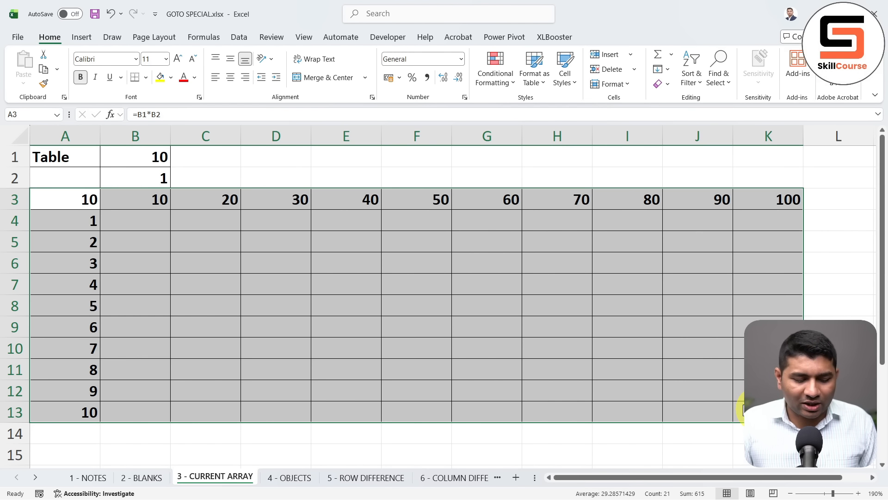
key(F5)
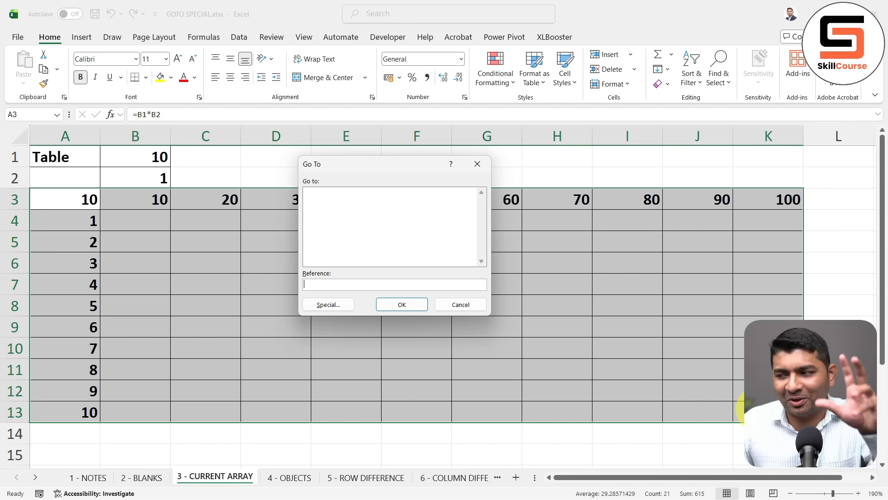
click(472, 305)
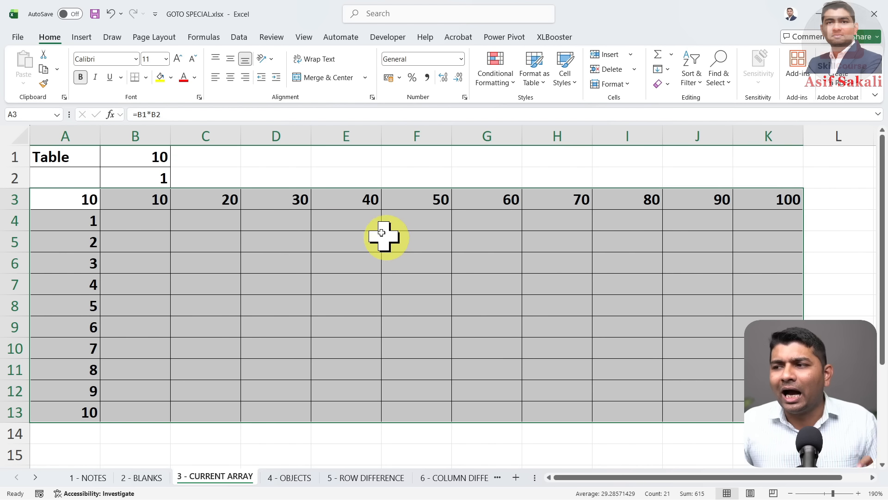
click(243, 41)
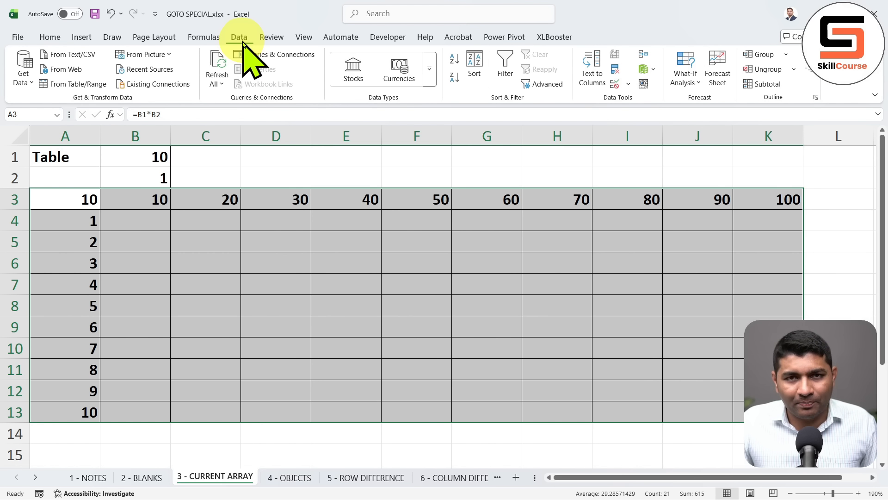
Create a What-If Data Table on A3:K13 with row input B1 and column input B2
click(689, 83)
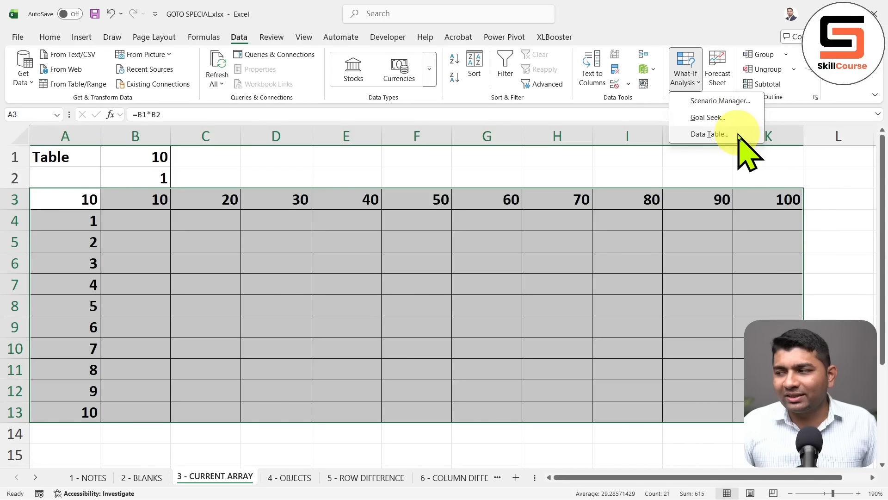
click(739, 134)
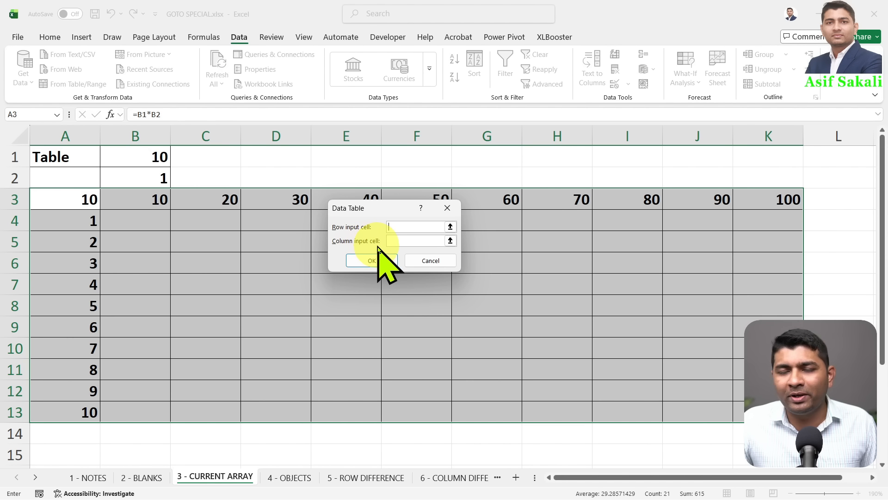
drag(392, 209, 374, 273)
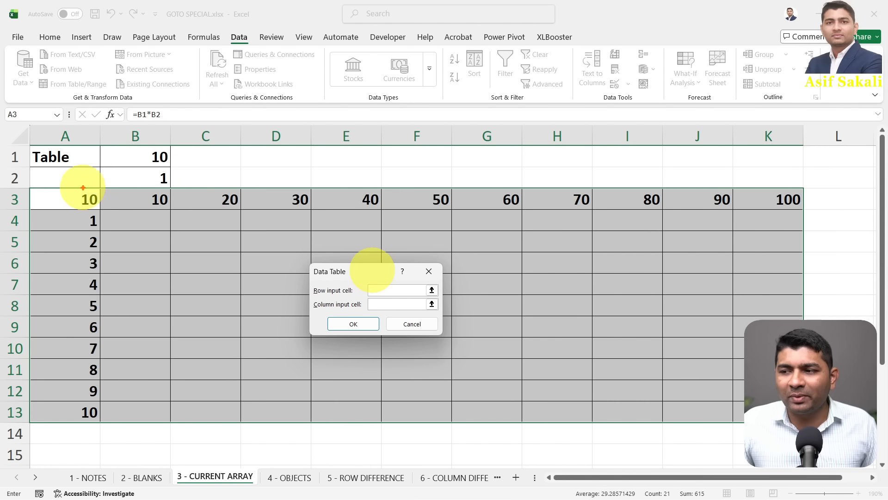
mouse_move(55, 199)
mouse_down()
mouse_move(782, 199)
mouse_move(804, 210)
mouse_up()
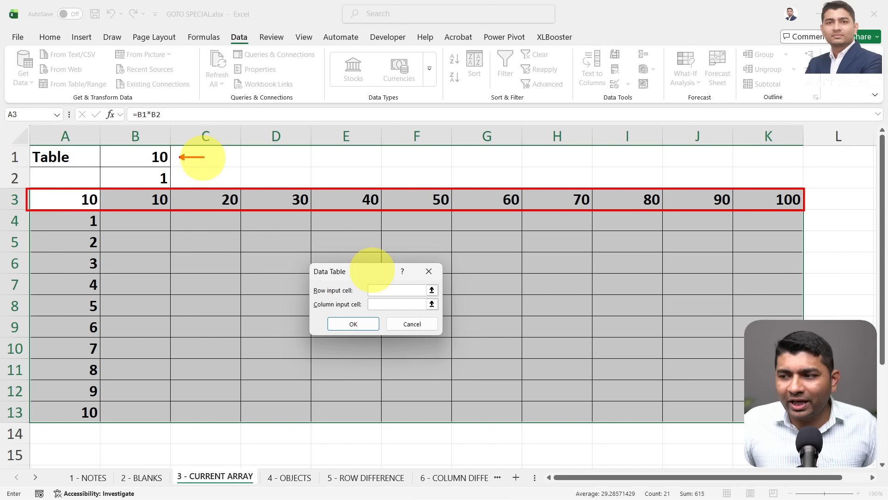
mouse_move(207, 156)
mouse_down()
mouse_move(356, 226)
mouse_move(365, 290)
mouse_up()
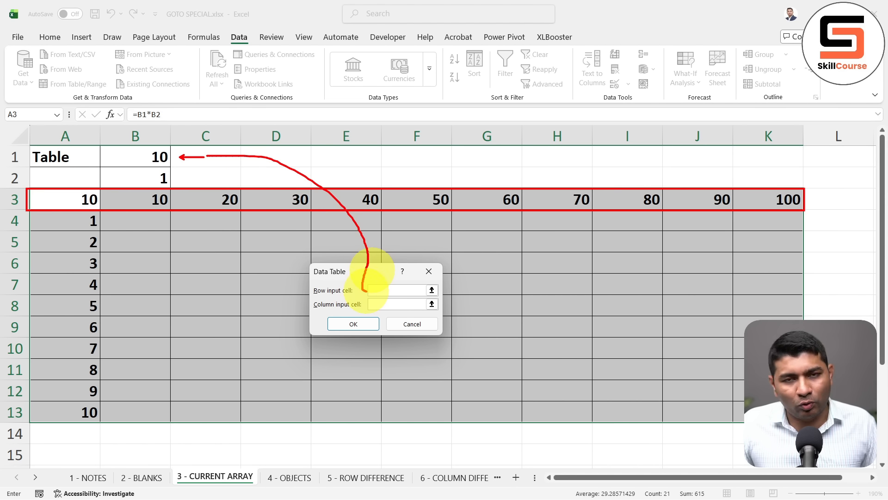
key(Escape)
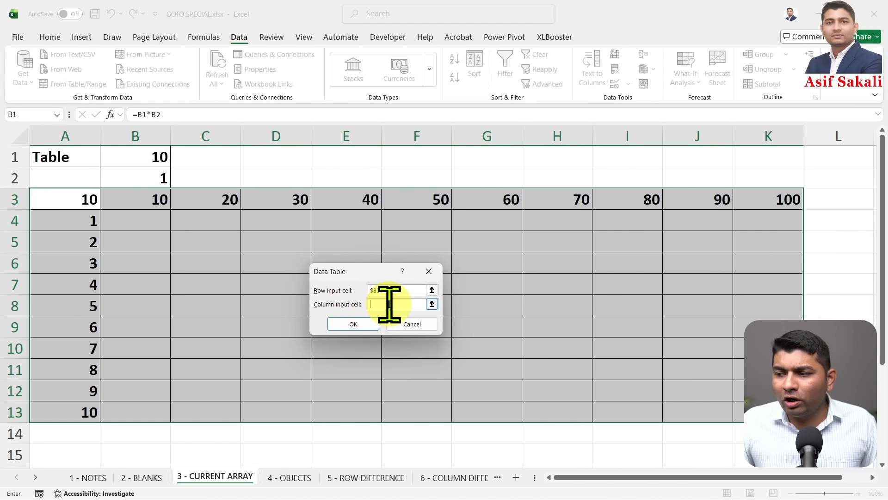
mouse_move(26, 185)
mouse_down()
mouse_move(109, 314)
mouse_move(103, 432)
mouse_up()
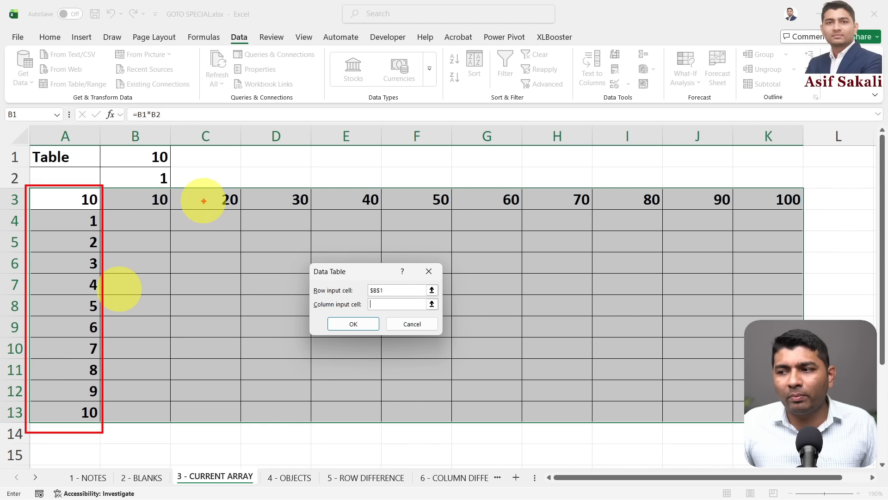
drag(181, 180, 255, 180)
key(Escape)
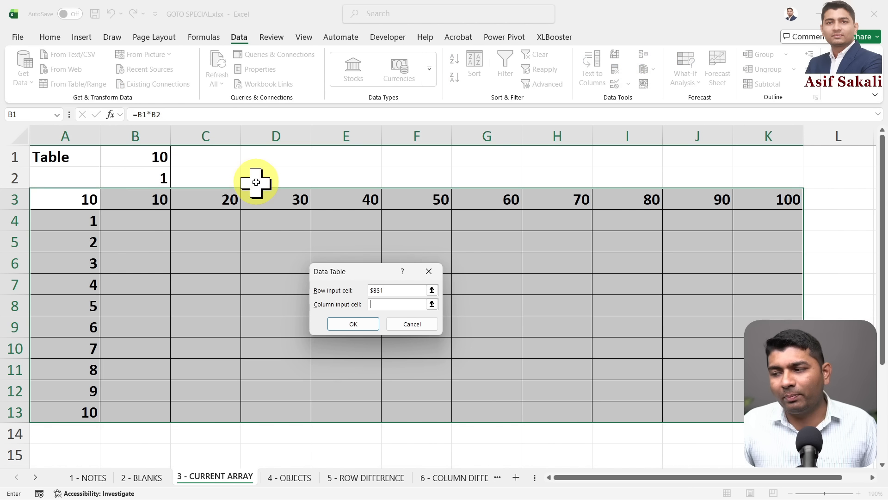
click(136, 172)
click(345, 320)
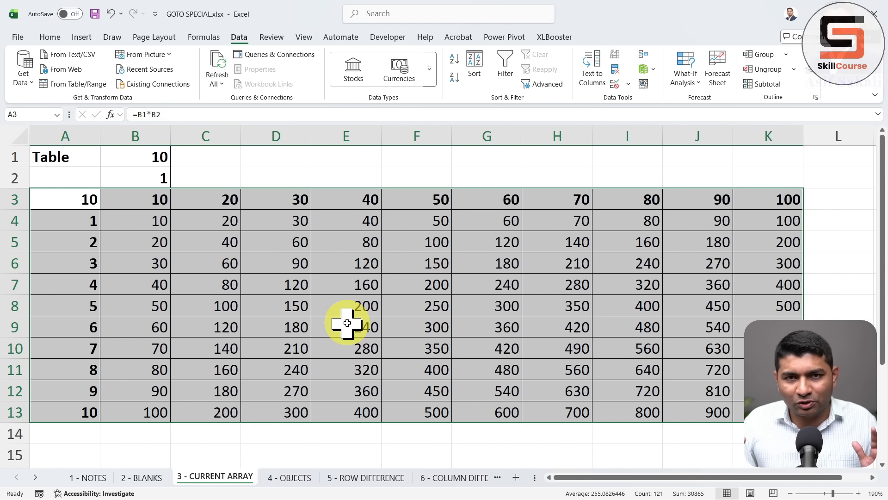
Clear the results in B4:K13 and reselect the whole grid A3:K13
drag(153, 222, 768, 412)
key(Delete)
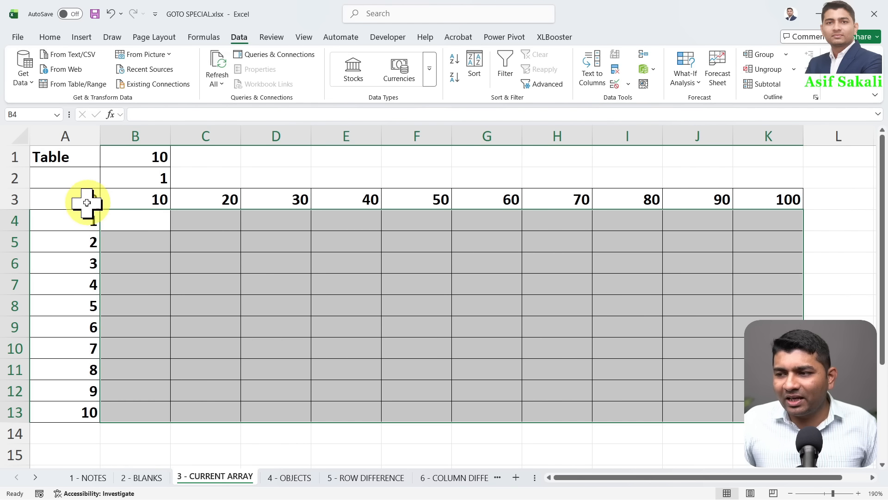
drag(87, 202, 768, 412)
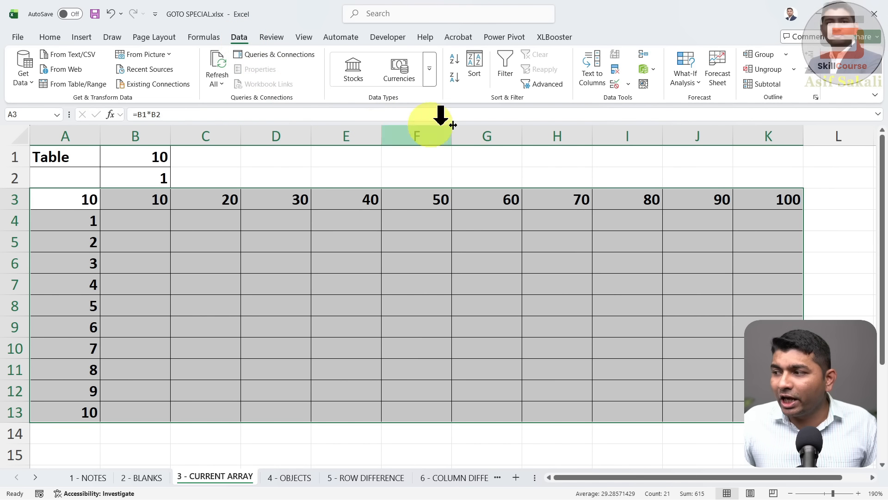
Rerun the Data Table with row input $B$1 and column input $B$2 to refill the products
click(685, 80)
click(715, 134)
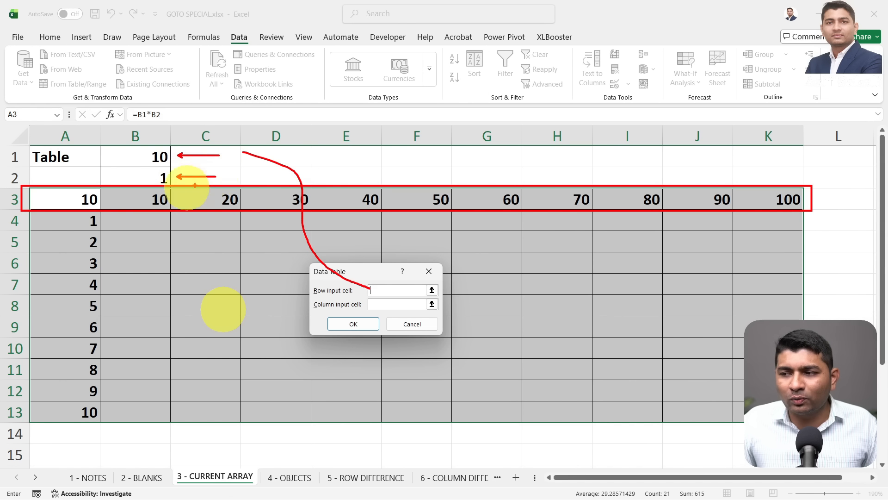
mouse_move(21, 176)
mouse_down()
mouse_move(103, 321)
mouse_move(103, 446)
mouse_up()
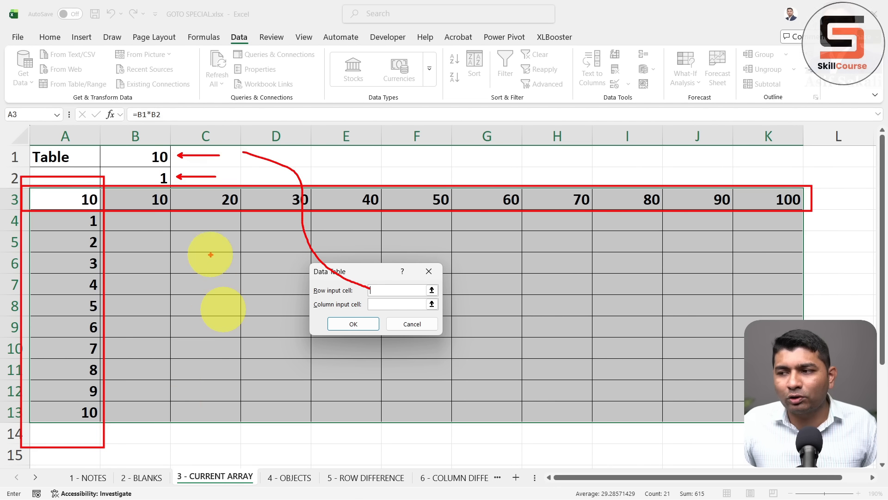
drag(166, 182, 283, 324)
key(Escape)
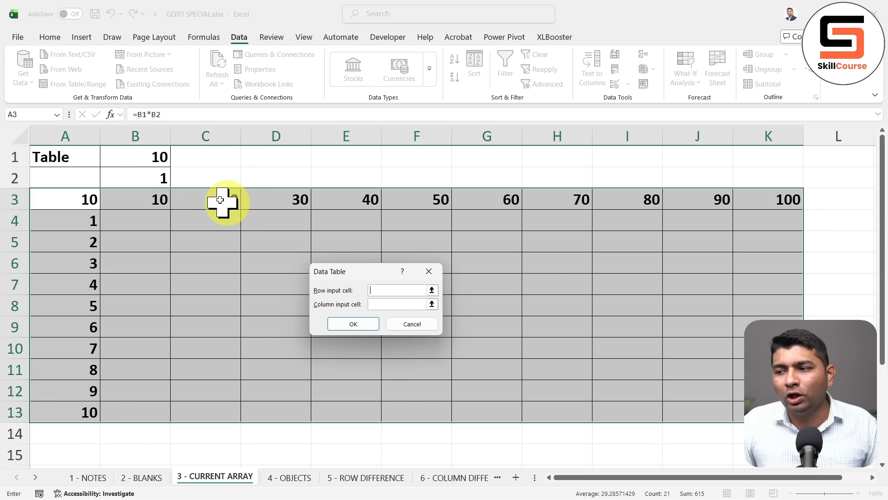
click(385, 290)
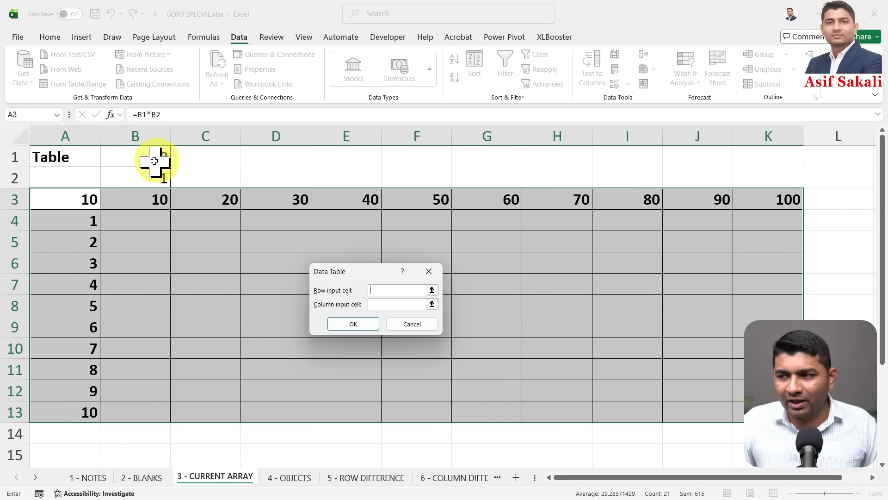
click(380, 304)
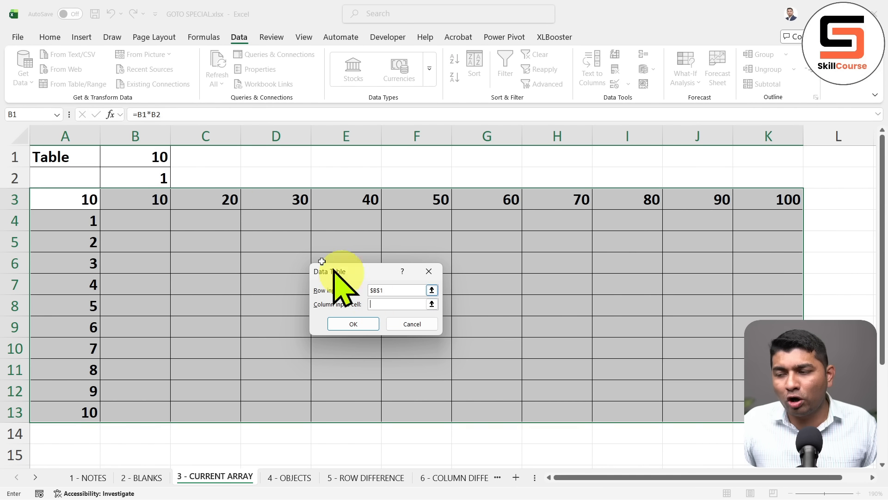
click(336, 323)
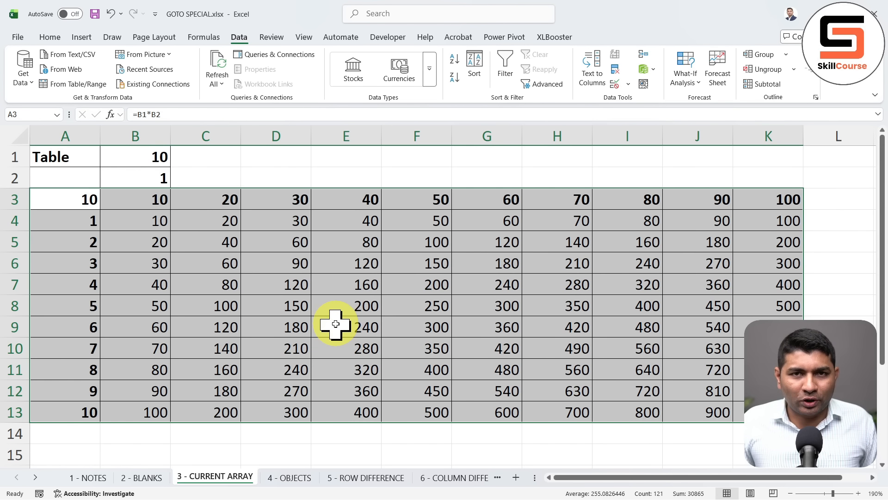
Select the whole multiplication-grid Data Table with Go To Special's Current array option
click(335, 324)
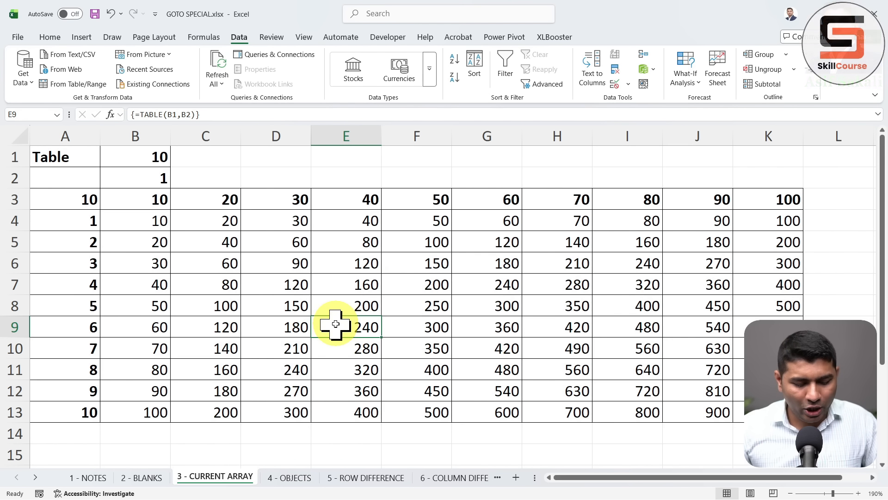
key(F5)
click(323, 370)
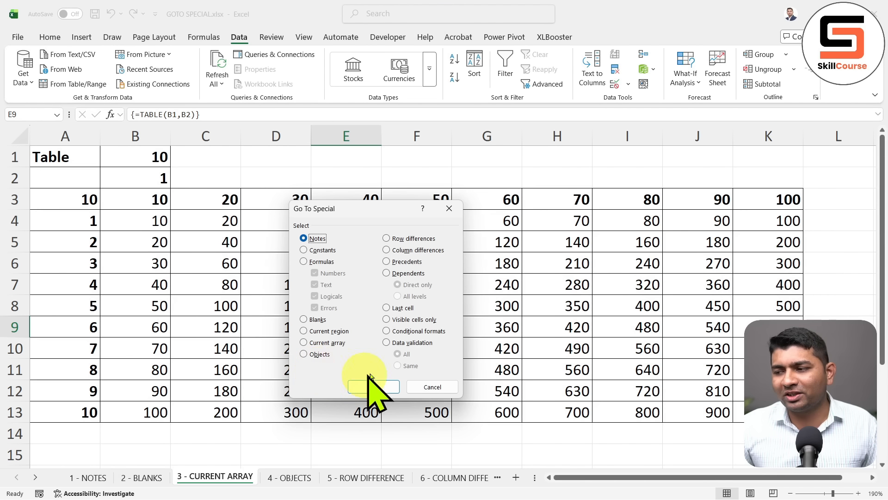
click(327, 344)
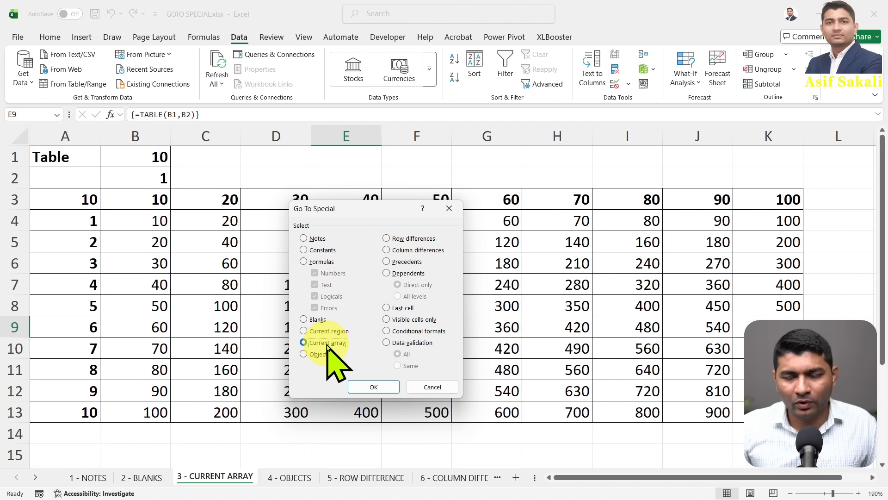
click(373, 387)
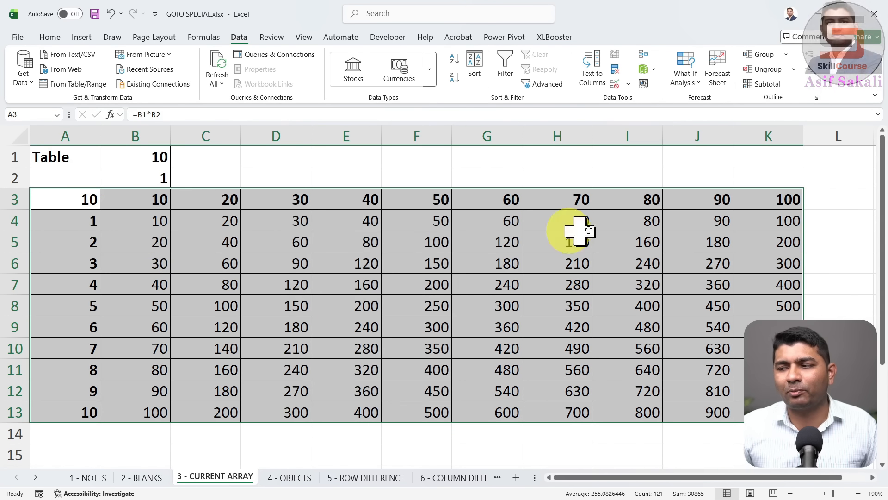
scroll(331, 298, down, 3)
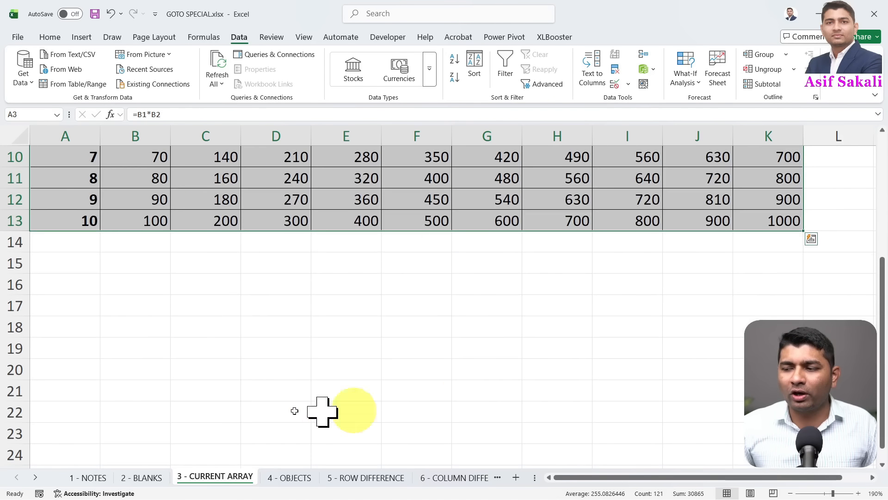
scroll(550, 347, up, 2)
scroll(540, 358, up, 1)
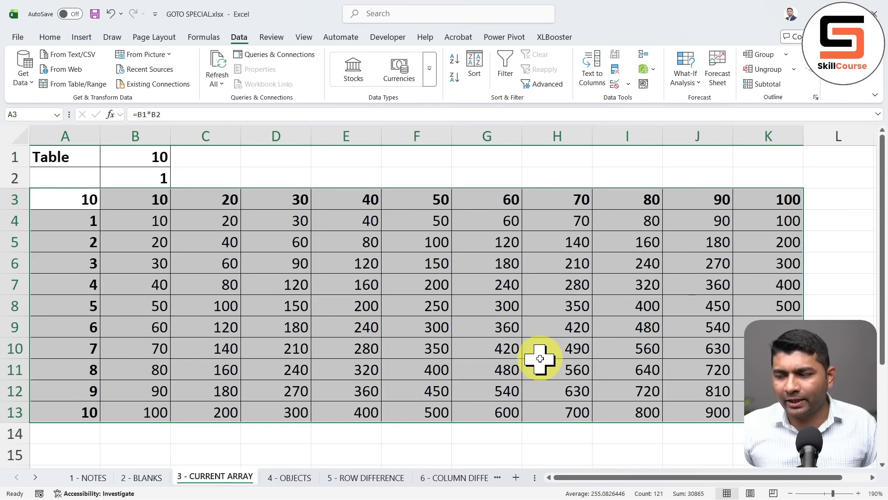
Clear the selection and move to the 4 - OBJECTS sheet with nothing selected
click(341, 276)
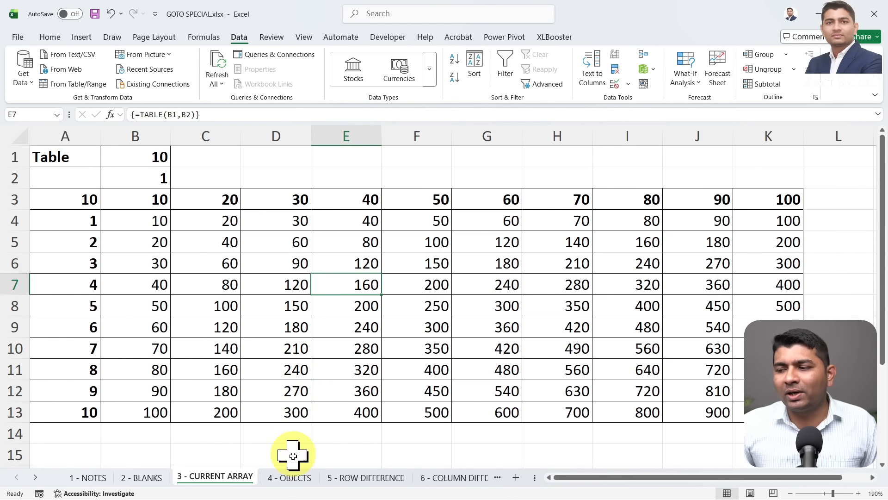
click(292, 479)
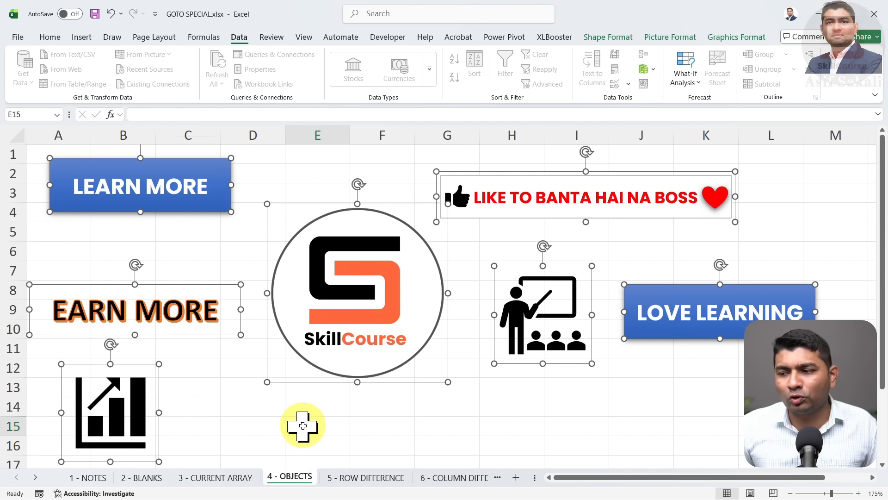
click(301, 425)
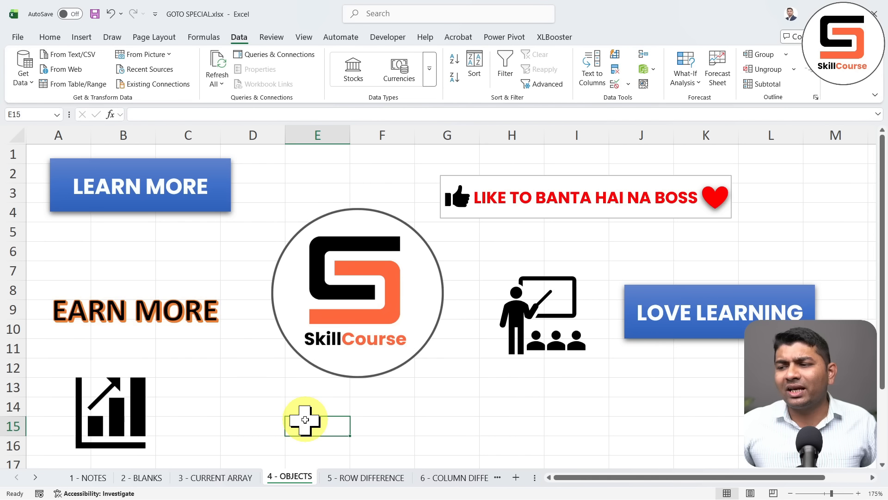
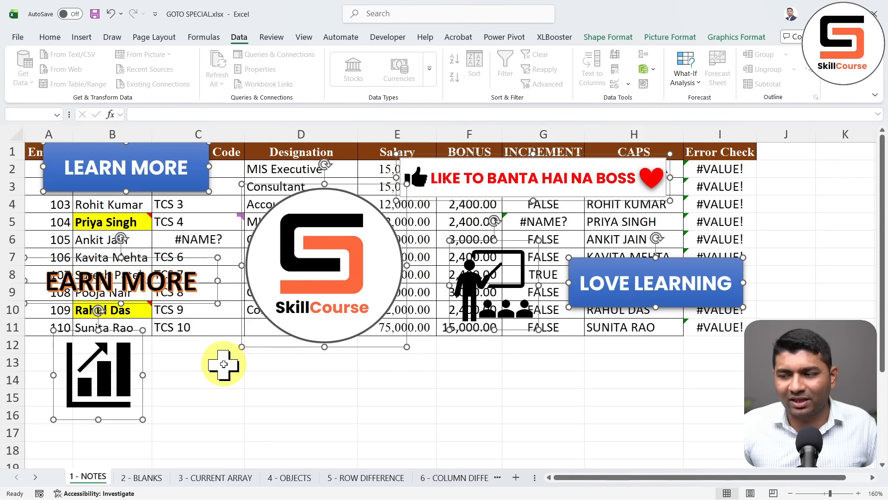
Select the SkillCourse circle picture, then deselect it by picking cell D14
click(224, 364)
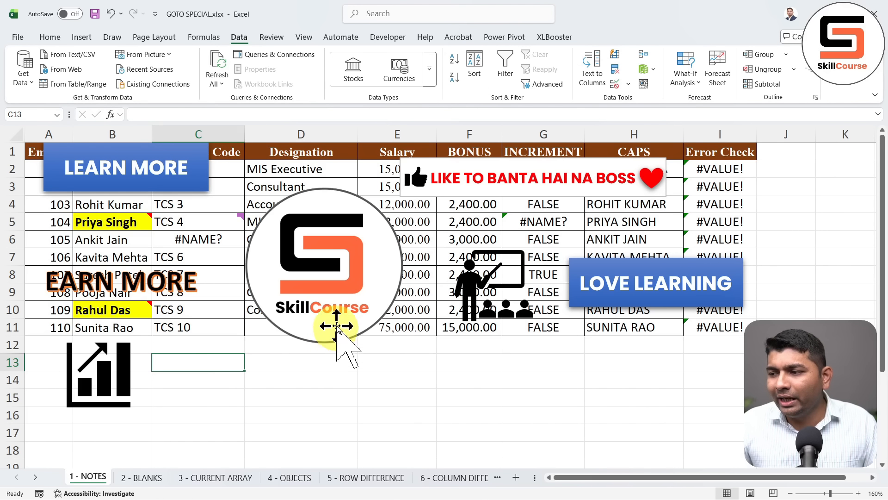
click(336, 323)
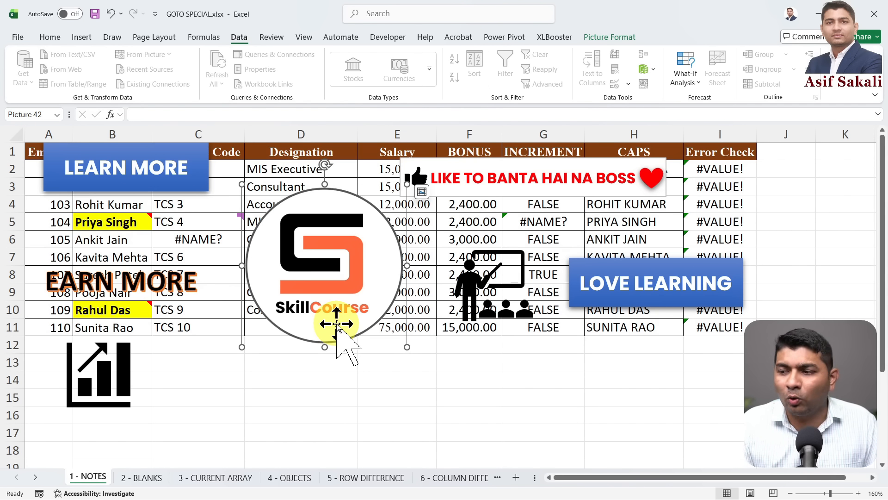
click(305, 384)
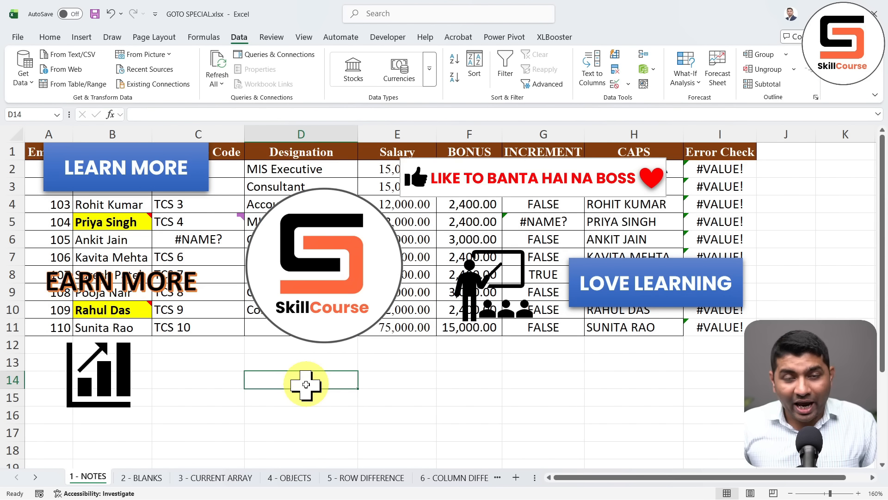
Delete every shape and picture via Go To Special Objects, then open 5 - ROW DIFFERENCE
key(ctrl+g)
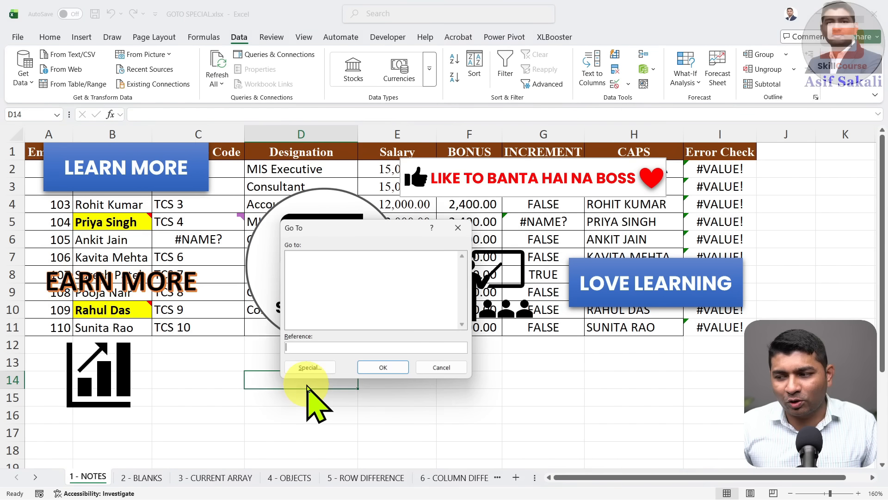
click(307, 385)
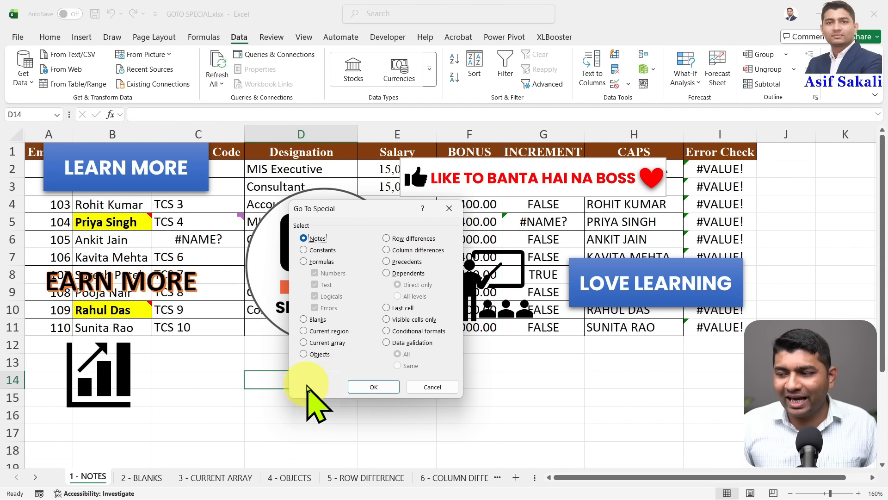
click(320, 354)
click(373, 387)
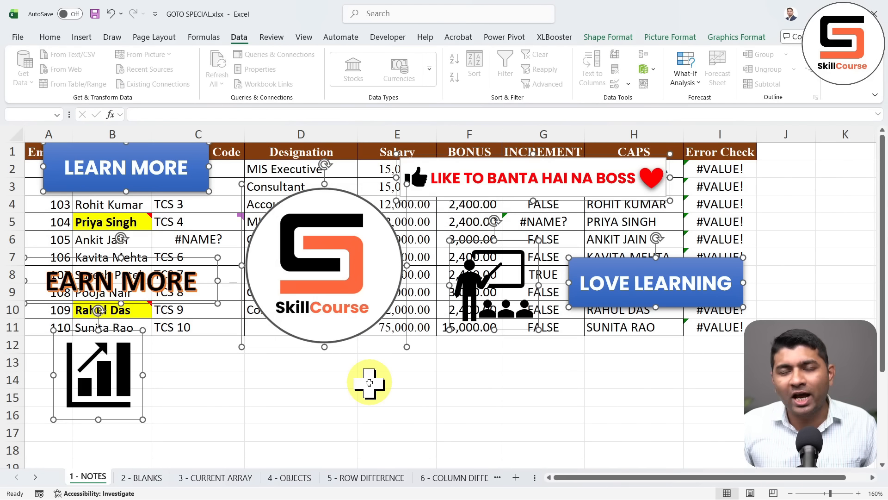
key(Delete)
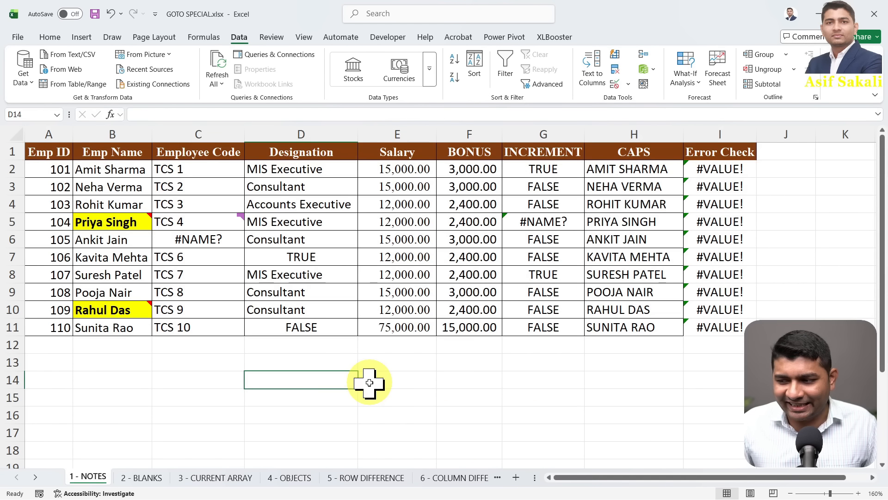
click(358, 477)
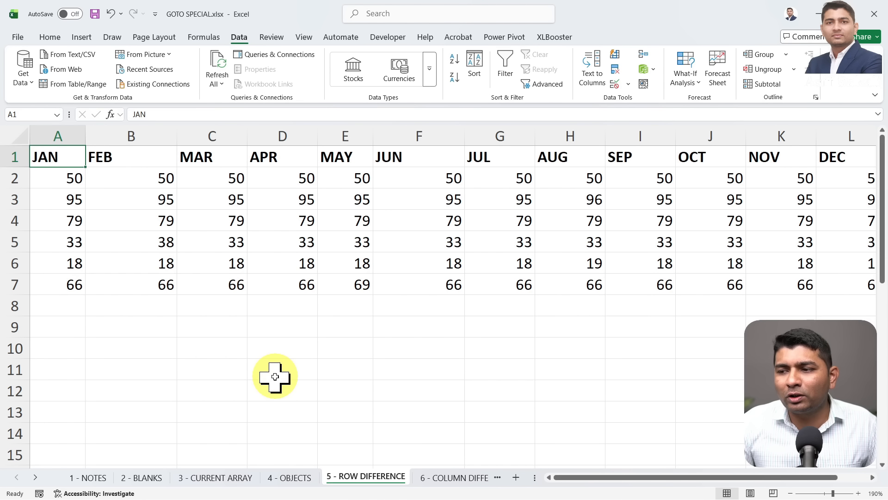
Select the row-difference cells within A2:L7 using Go To Special
key(Down)
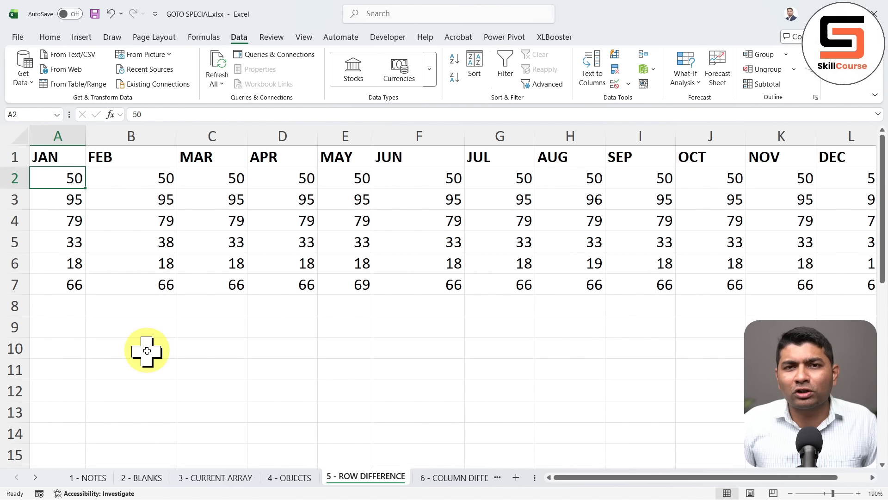
key(ctrl+shift+Right)
key(ctrl+shift+Down)
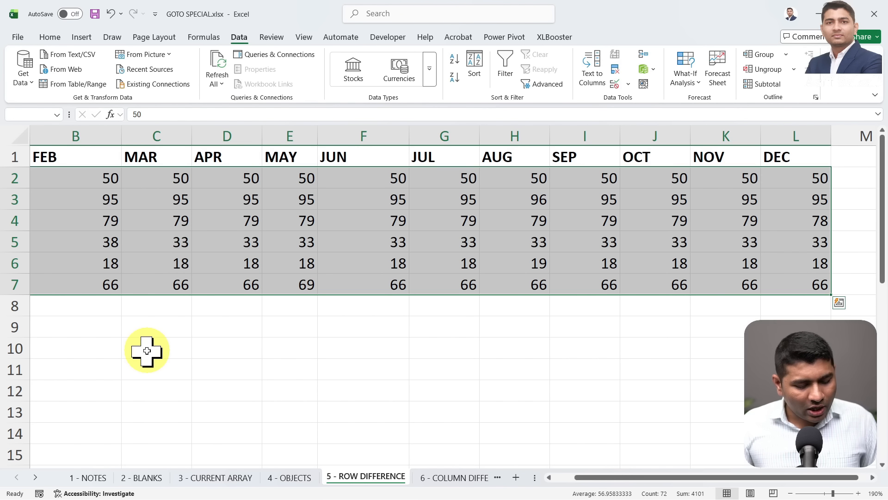
key(ctrl+g)
key(alt+s)
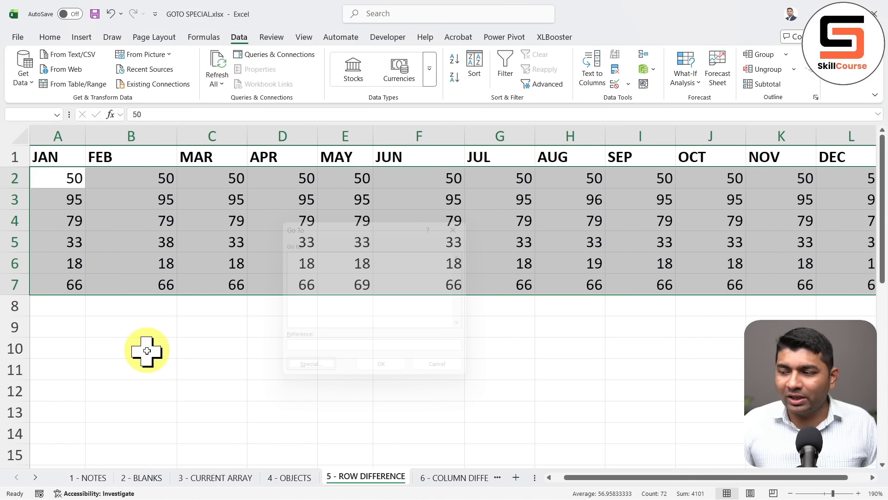
click(403, 239)
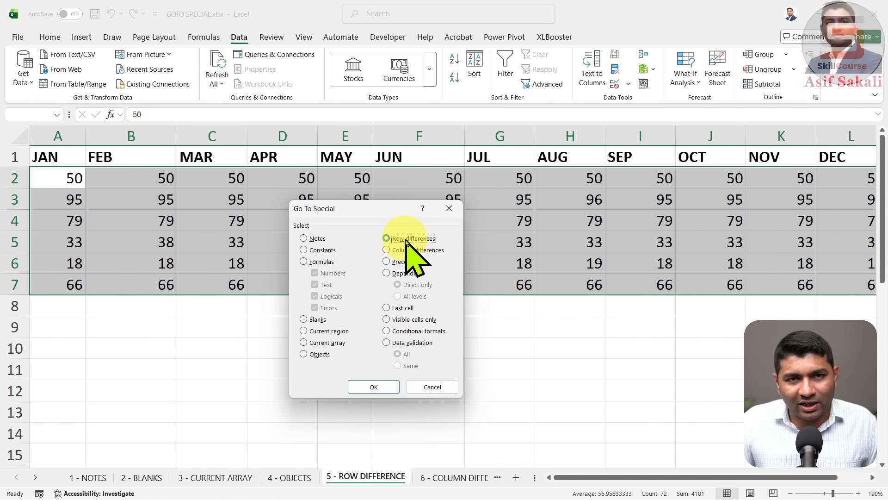
click(379, 387)
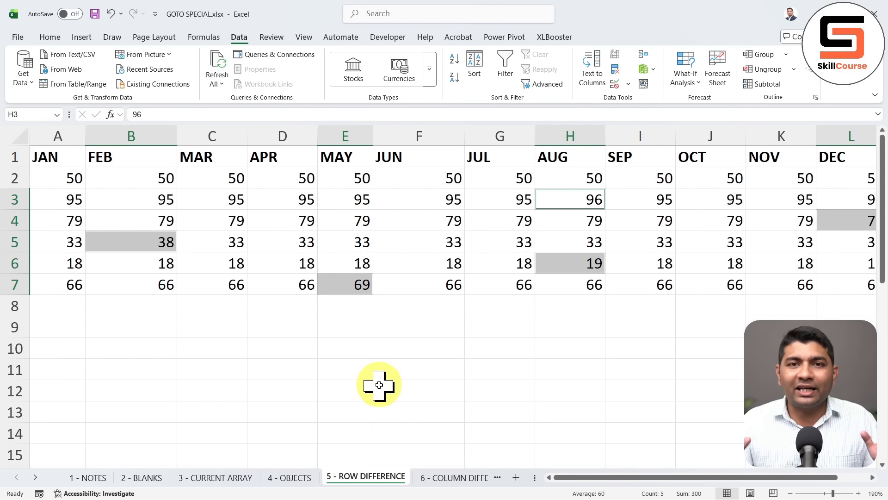
Make the differing values 38, 96, 19, 69 and 78 bold with a yellow fill
key(ctrl+b)
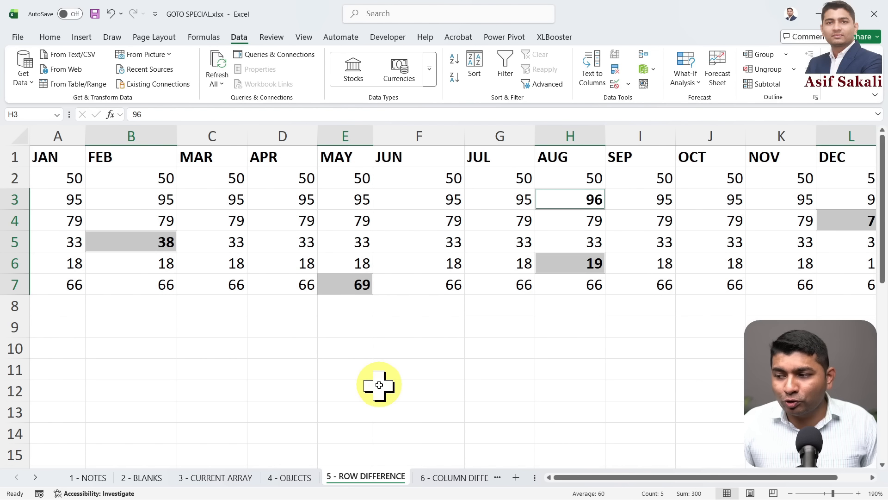
click(51, 37)
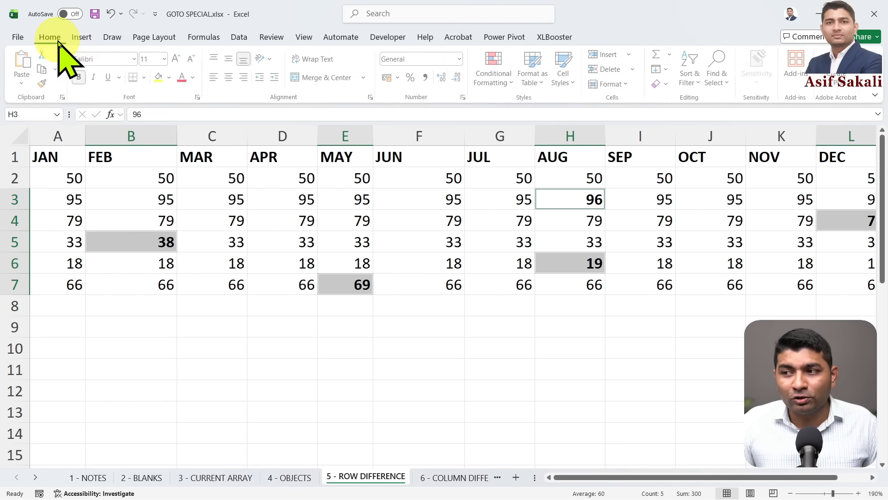
click(160, 77)
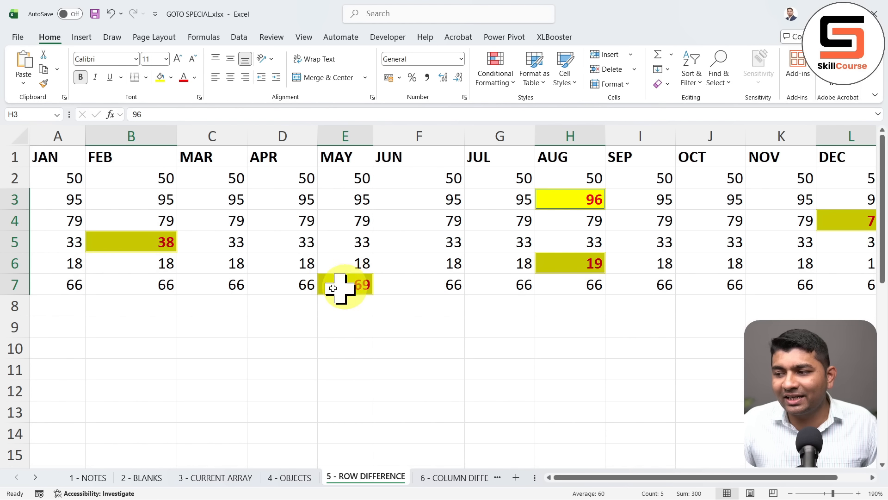
drag(588, 481, 533, 479)
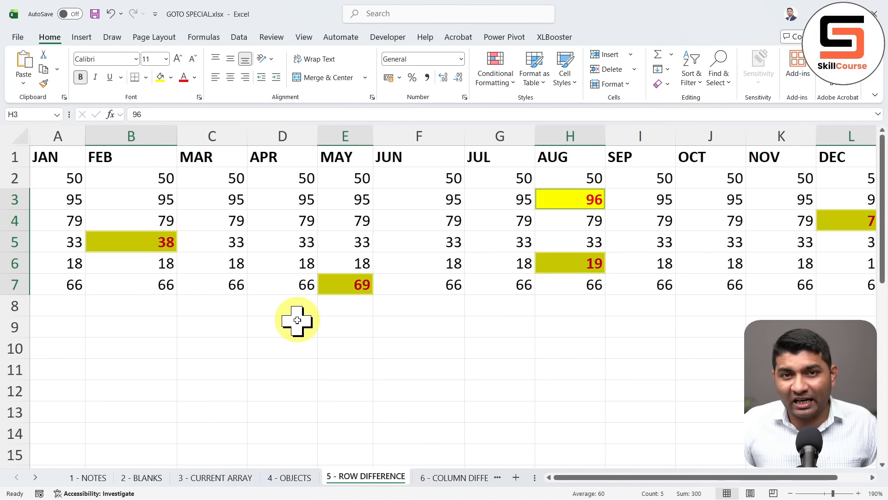
click(253, 221)
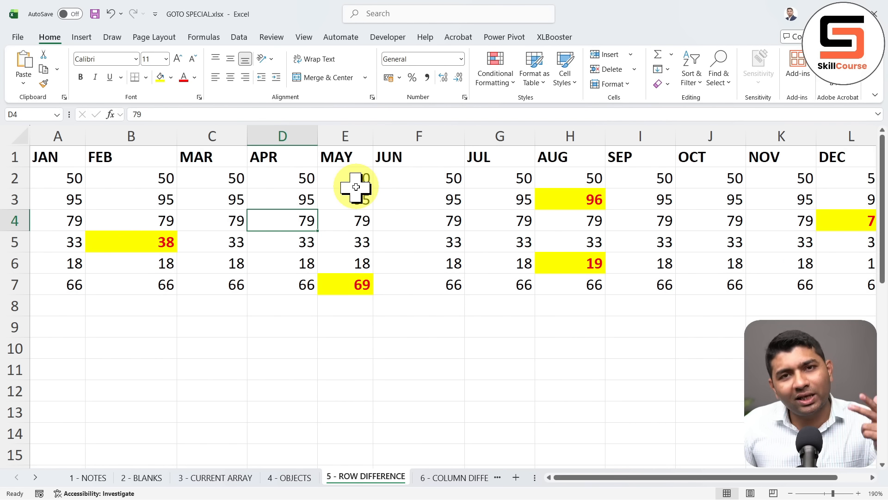
Select the 2025 names in B22:B31 that differ from the 2026 names in F22:F31
scroll(355, 187, down, 5)
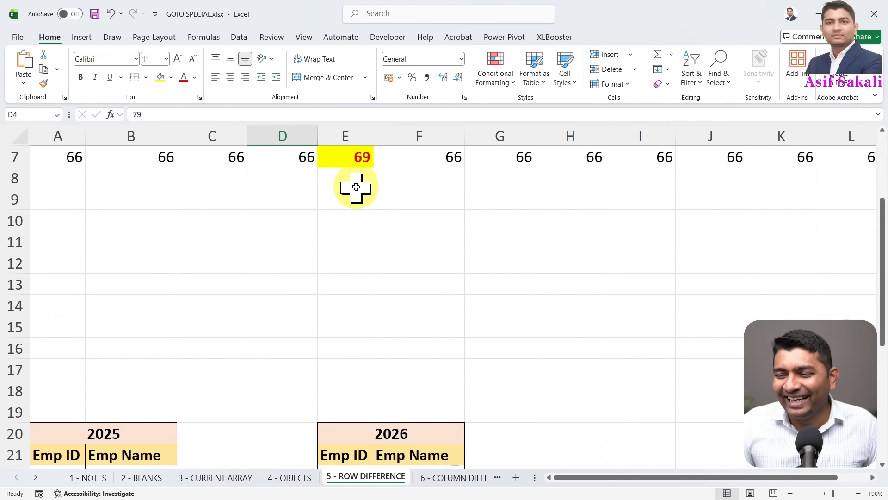
scroll(356, 187, down, 2)
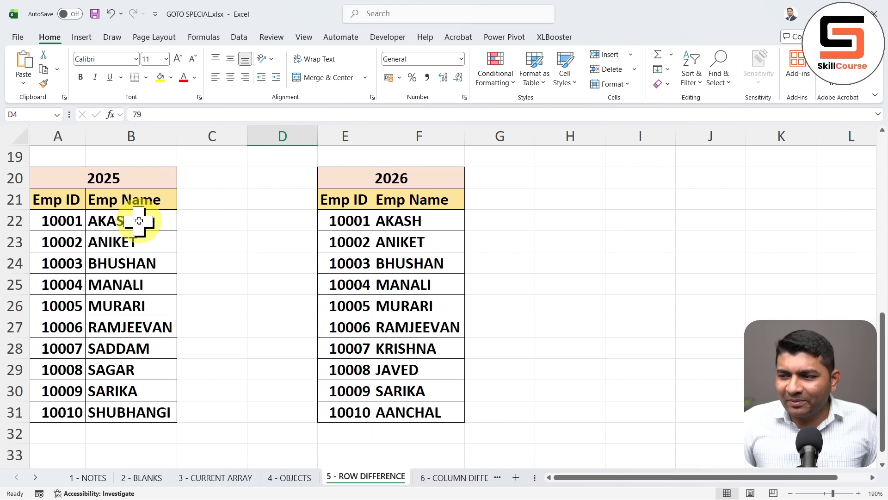
drag(135, 220, 134, 409)
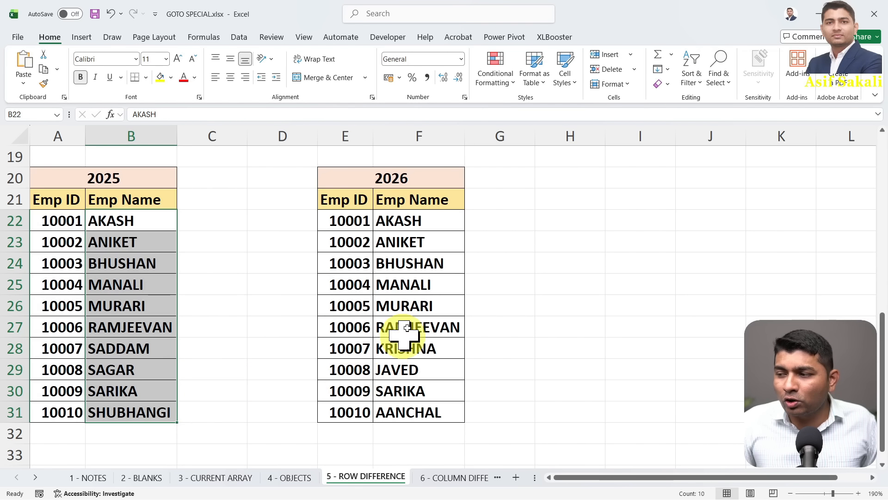
ctrl+drag(430, 221, 416, 407)
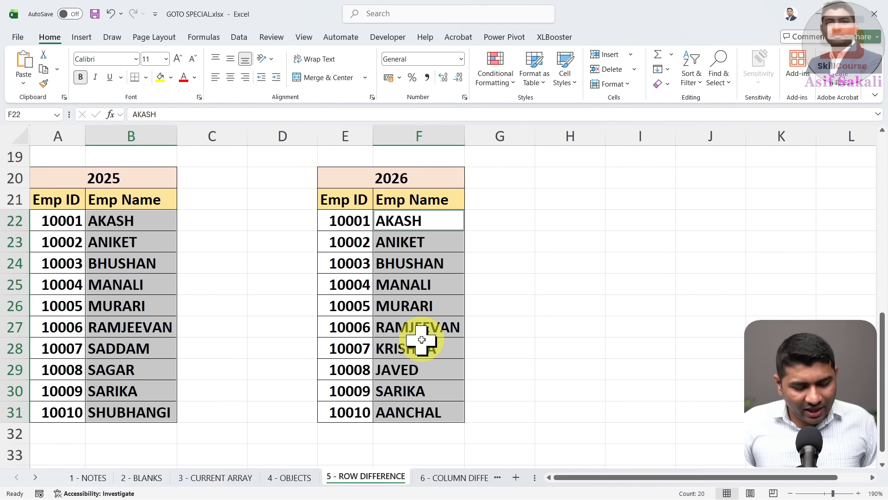
key(ctrl+g)
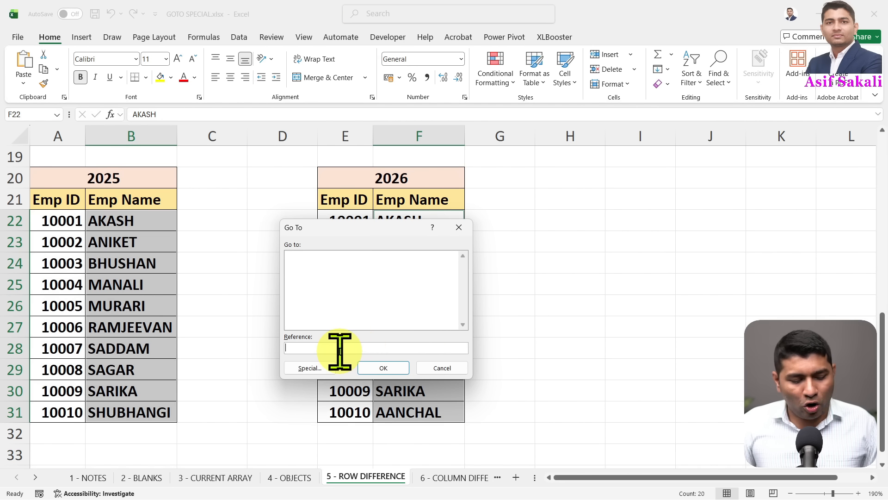
key(alt+s)
click(404, 239)
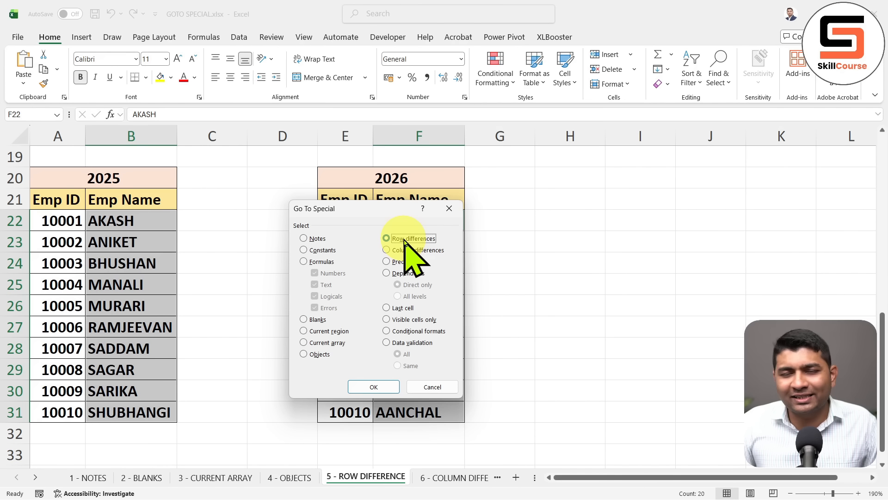
click(383, 387)
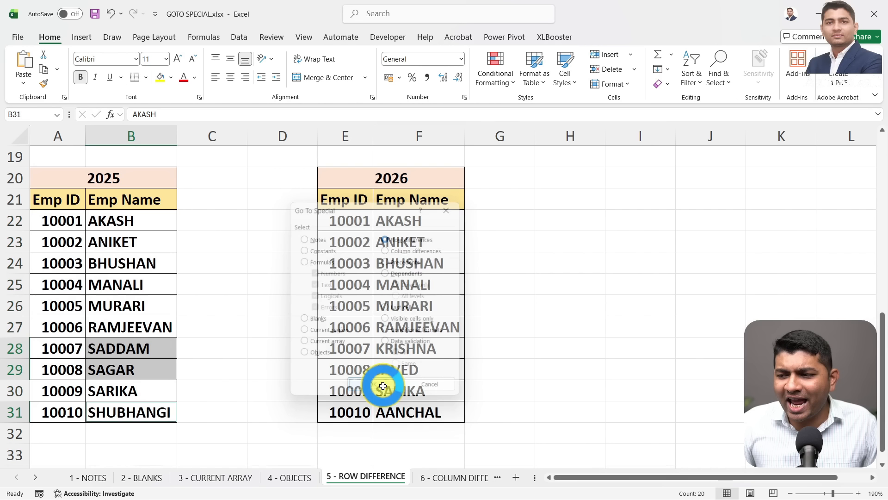
Color SADDAM, SAGAR and SHUBHANGI red on yellow, check the 2026 names, then open 6 - COLUMN DIFFERENCE
click(161, 80)
click(183, 77)
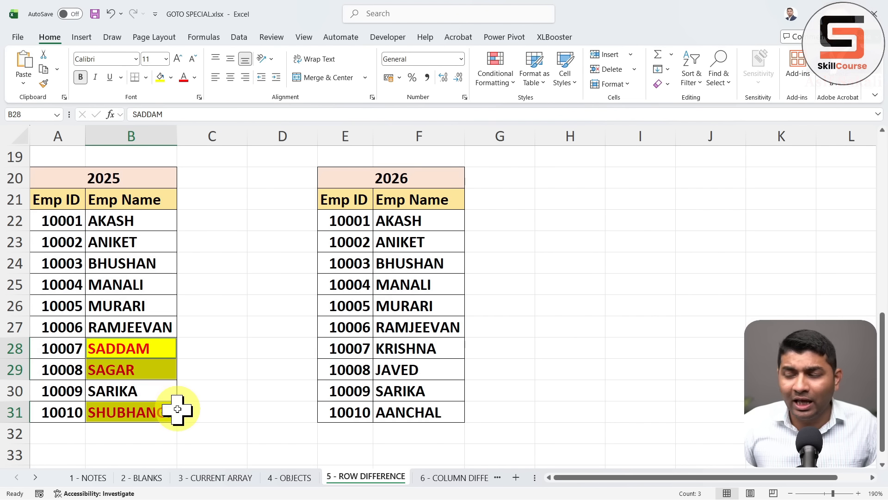
click(447, 348)
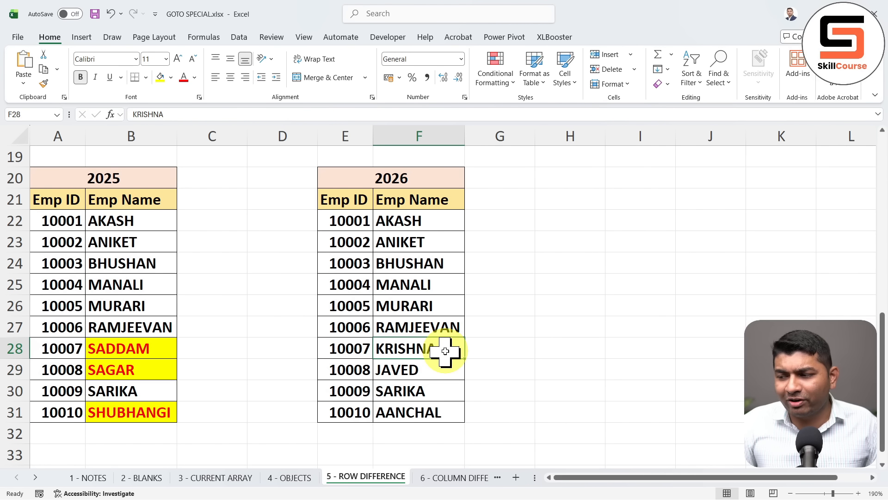
click(430, 393)
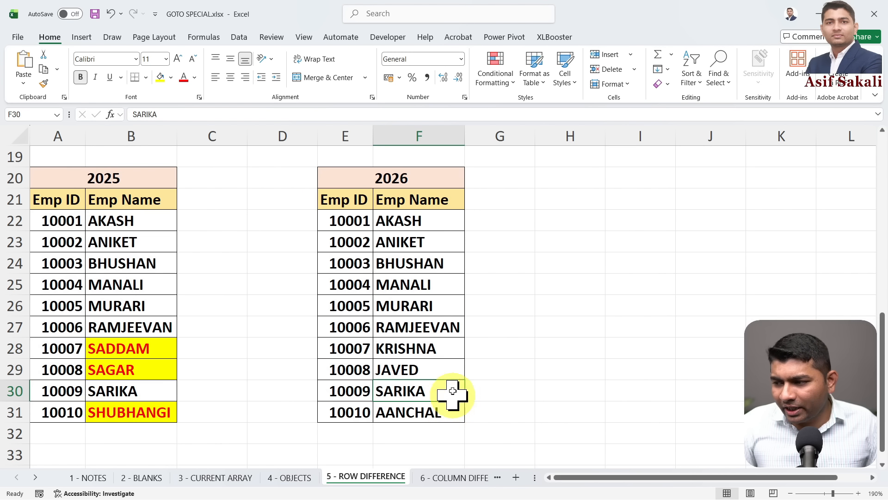
click(437, 351)
click(431, 413)
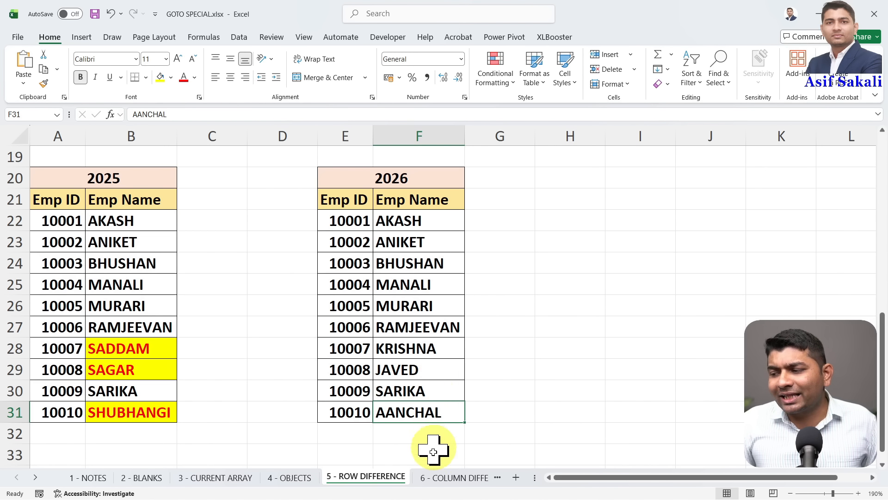
click(435, 478)
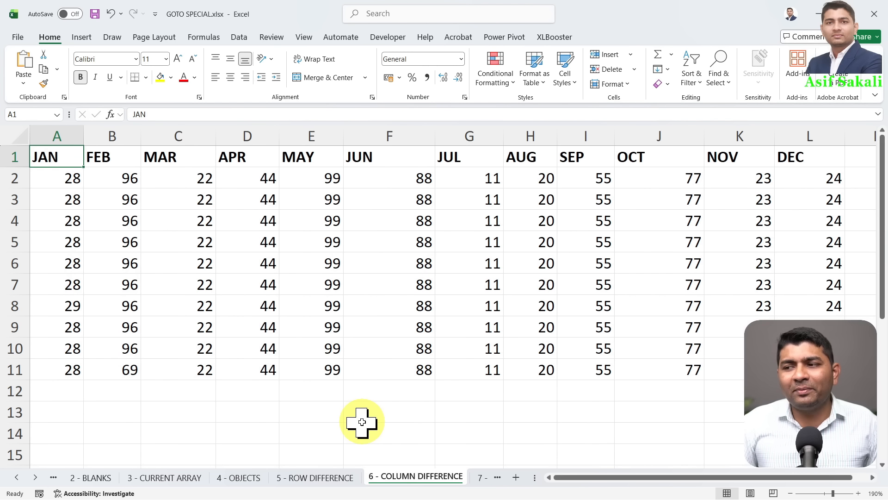
Select the month table's column-difference cells, A8 and B11, with Go To Special
key(Down)
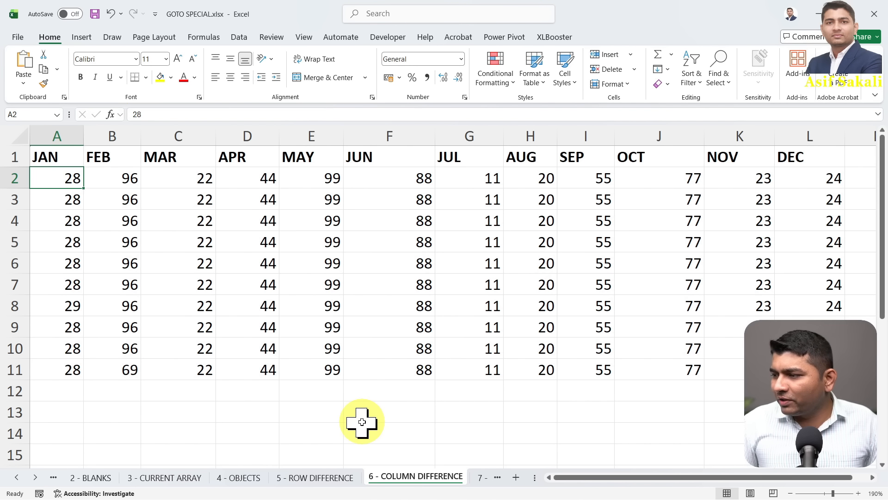
key(ctrl+shift+Right)
key(ctrl+shift+Down)
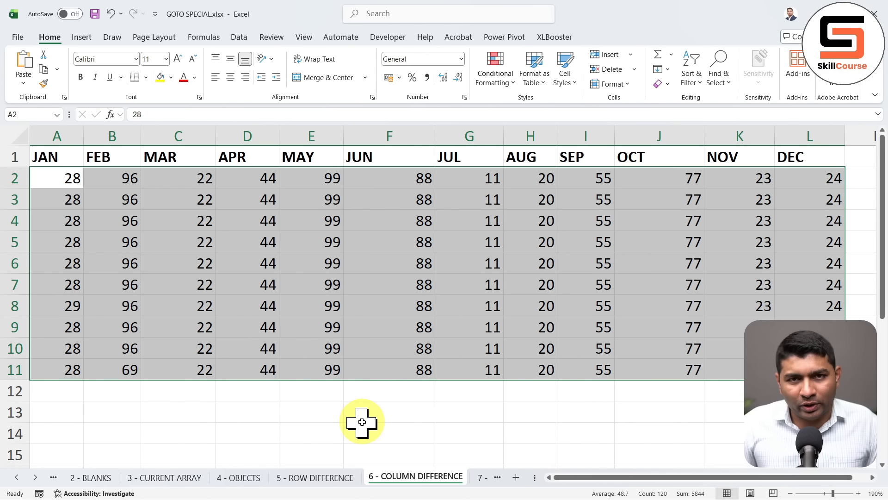
key(F5)
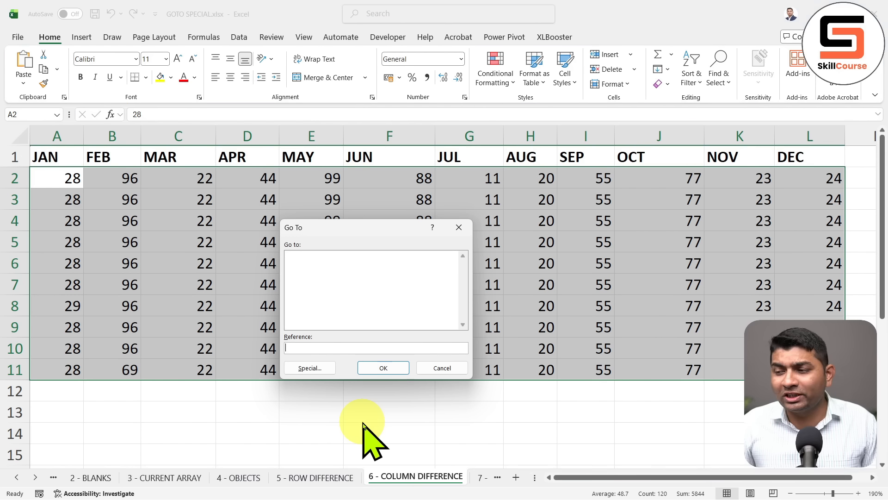
click(321, 374)
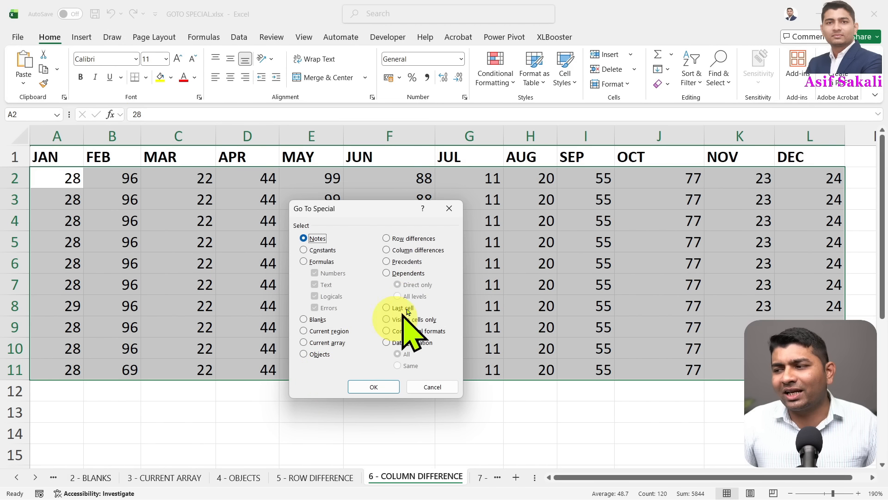
click(410, 251)
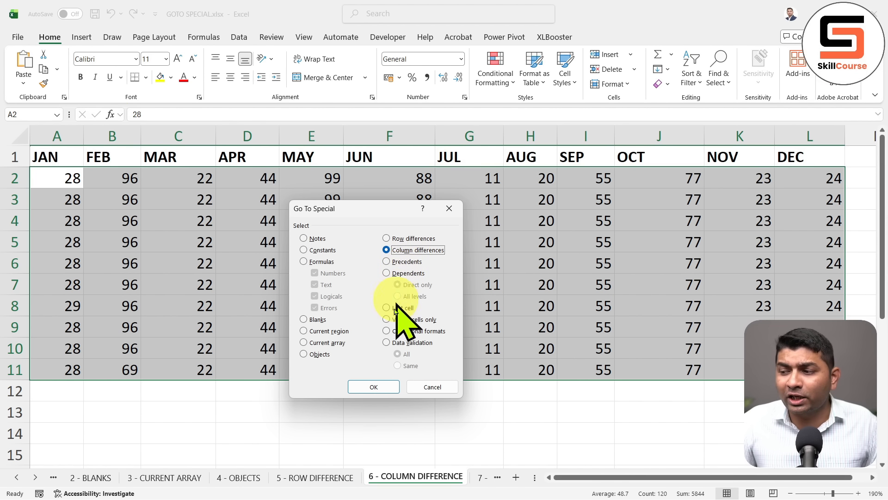
click(377, 385)
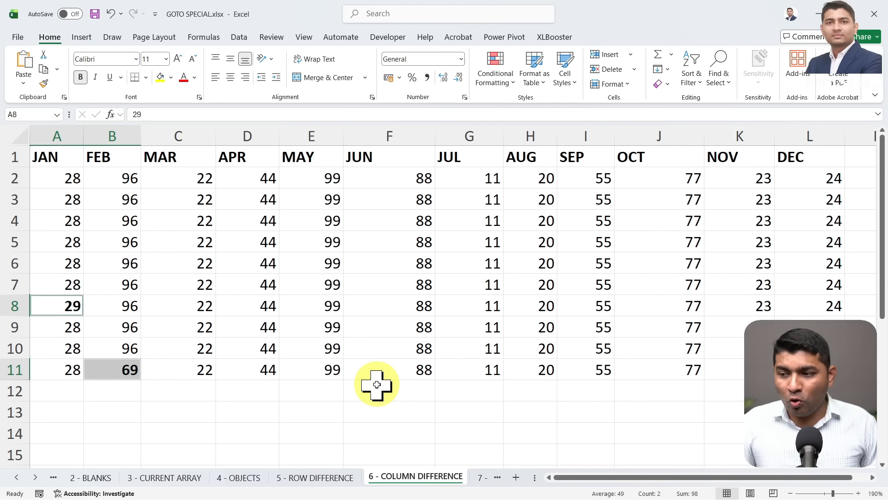
Give A8 and B11 a yellow fill with red text
click(160, 77)
click(184, 79)
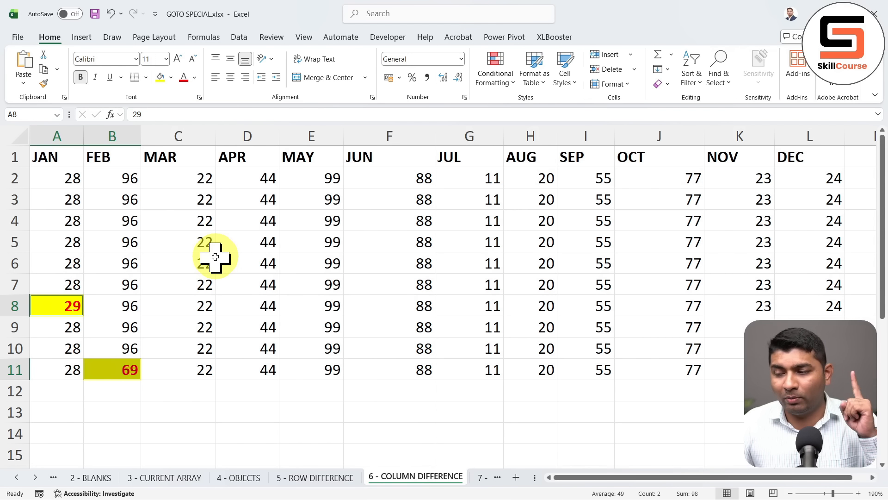
scroll(199, 262, down, 5)
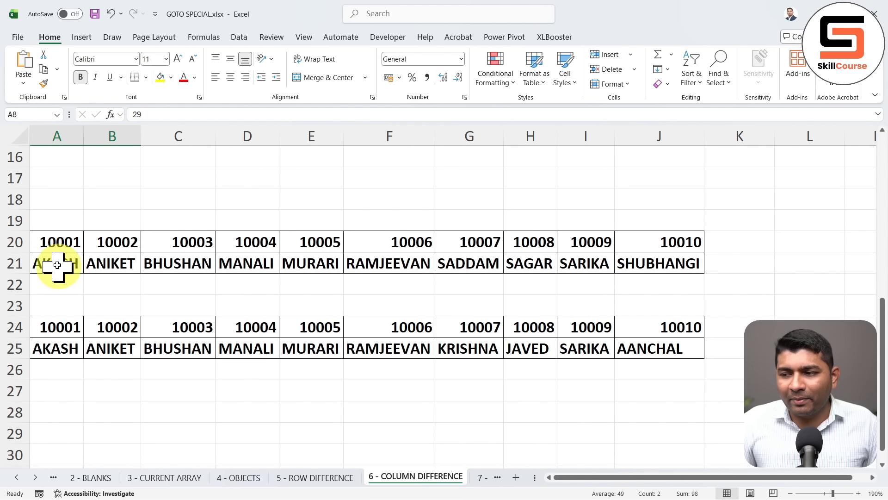
Select the row 21 names that differ from row 25 using Go To Special Column differences
drag(55, 262, 678, 263)
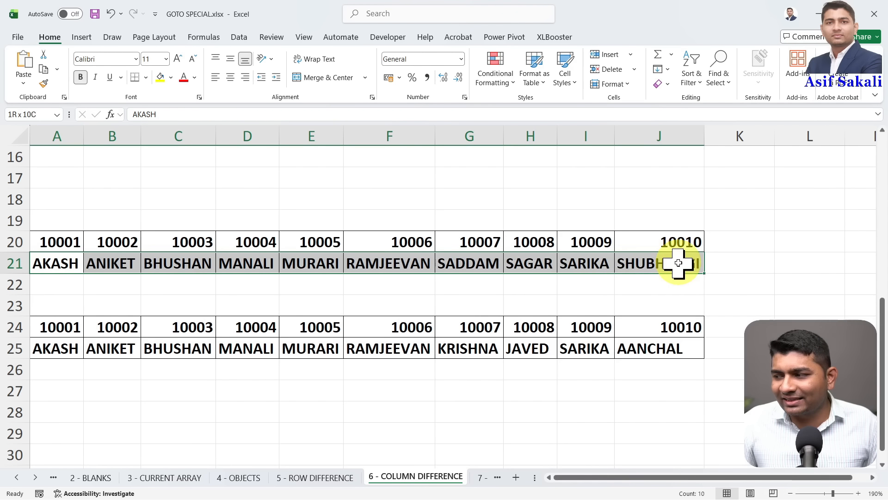
drag(44, 351, 648, 349)
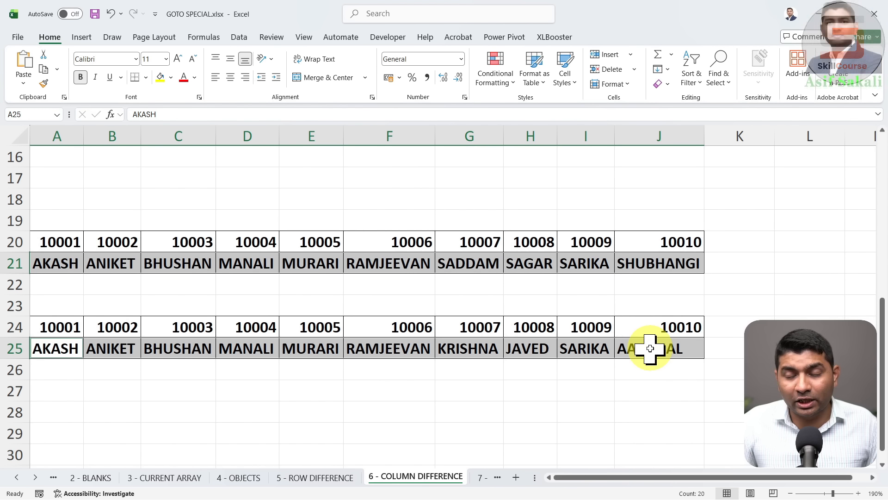
key(F5)
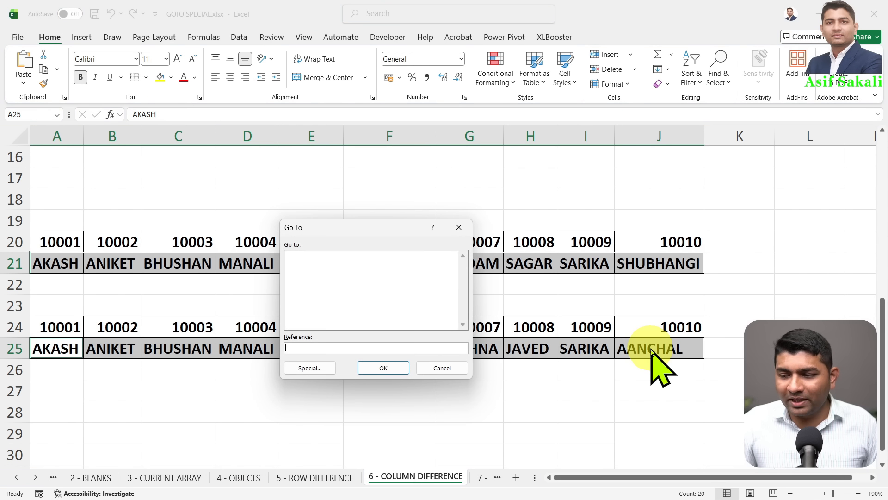
key(alt+s)
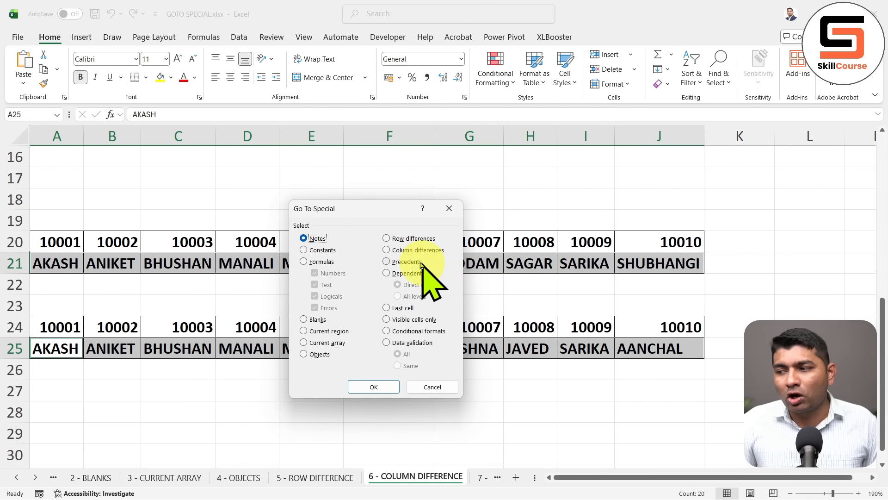
click(379, 387)
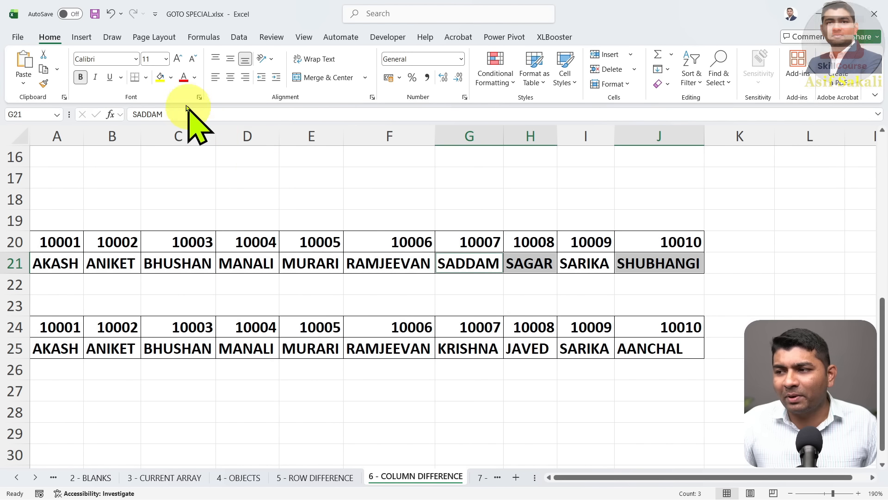
Fill G21, H21 and J21 yellow, then switch to the Book5 workbook
click(161, 78)
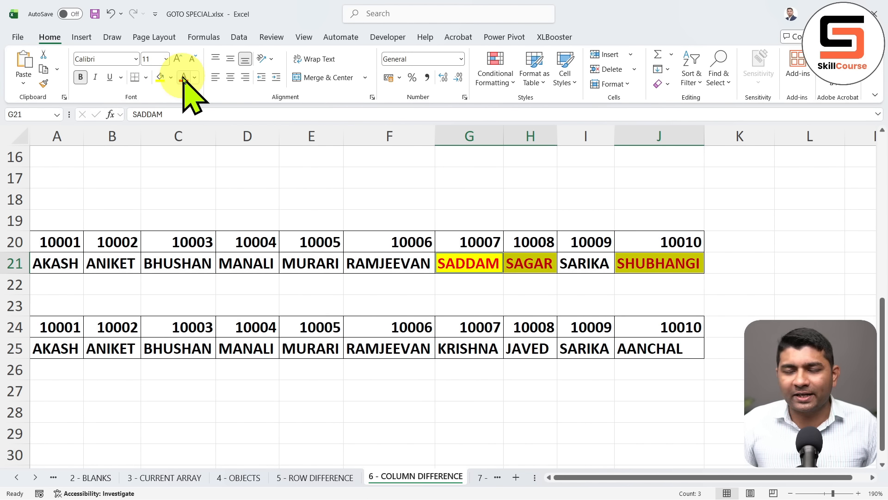
click(273, 212)
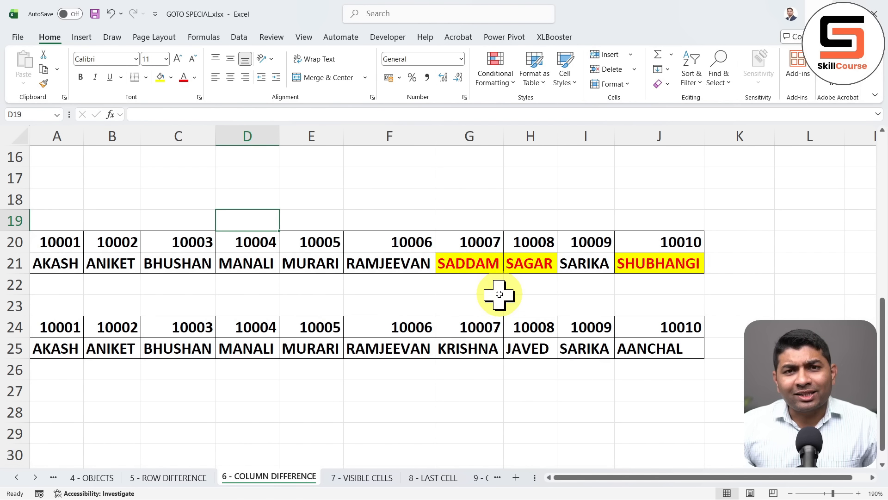
key(ctrl+g)
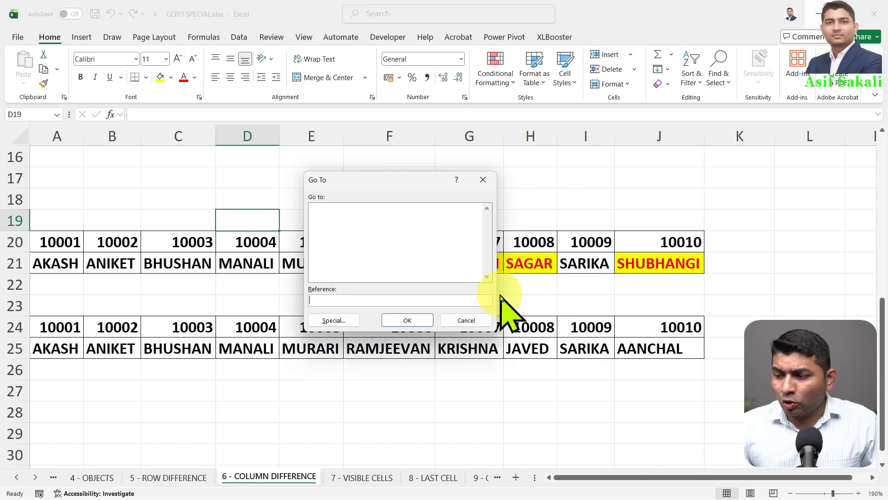
key(alt+s)
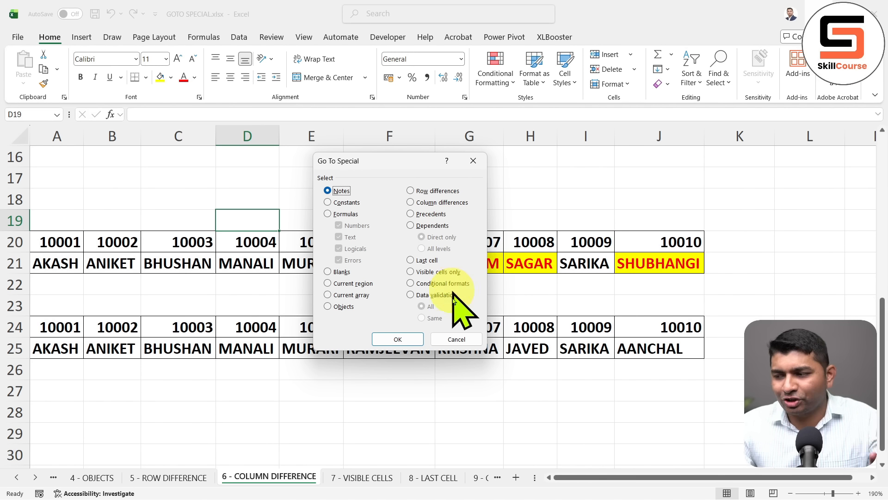
click(453, 342)
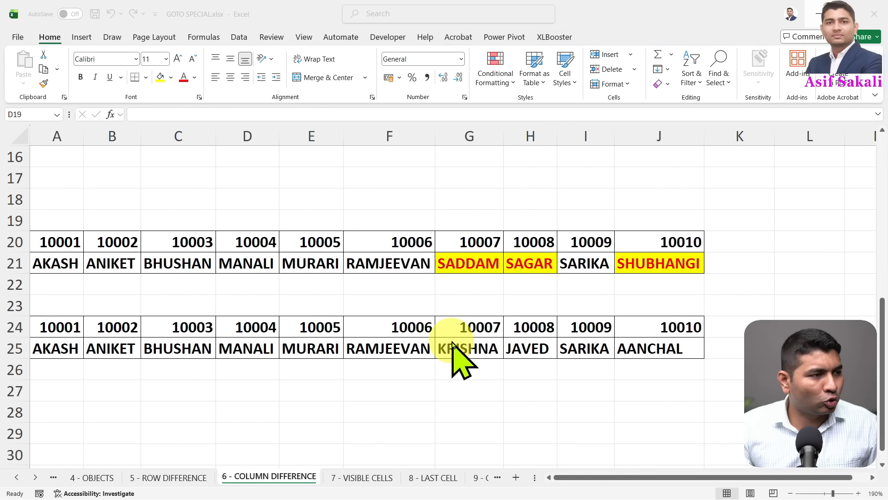
key(alt+Tab)
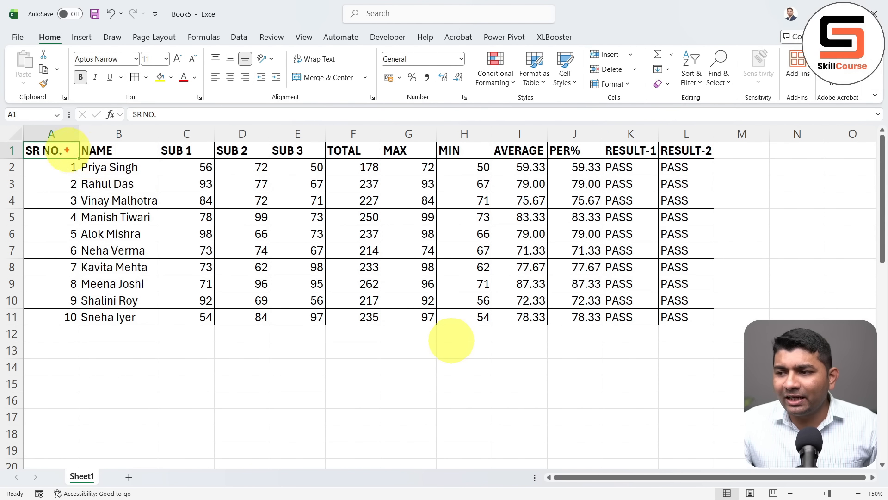
mouse_move(18, 138)
mouse_down()
mouse_move(292, 213)
mouse_move(326, 331)
mouse_up()
drag(179, 248, 268, 229)
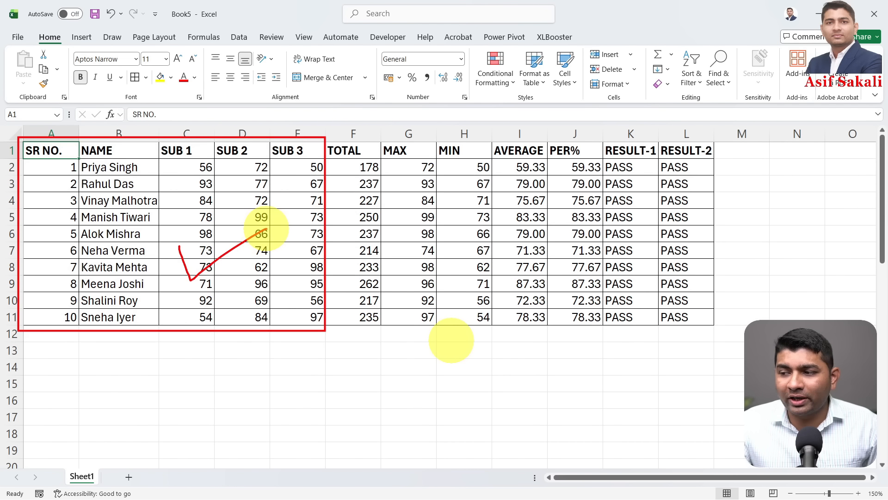
drag(323, 129, 724, 344)
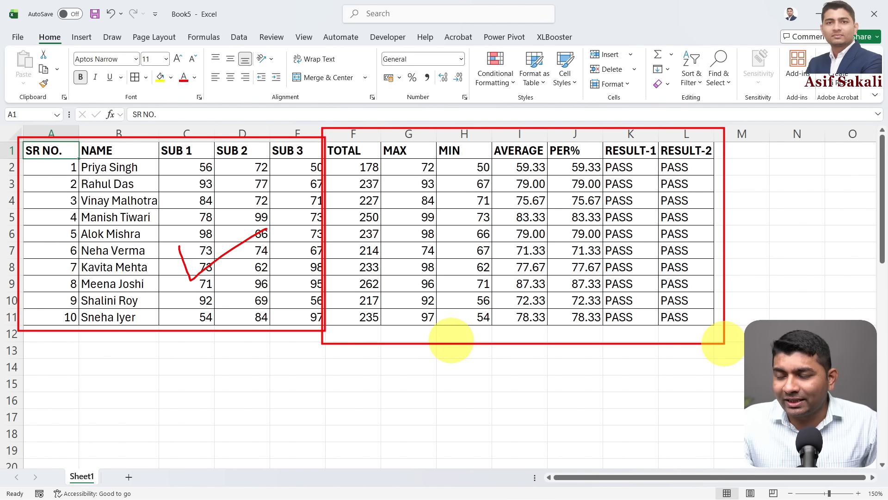
key(Escape)
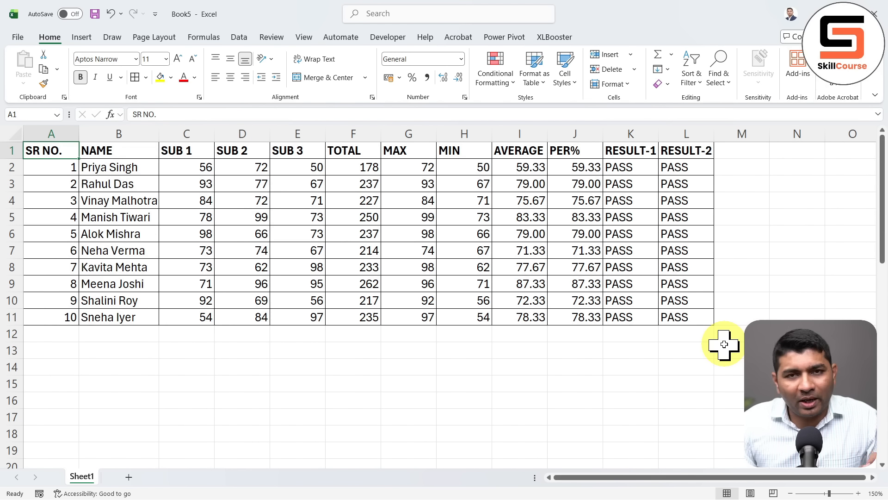
drag(356, 169, 353, 329)
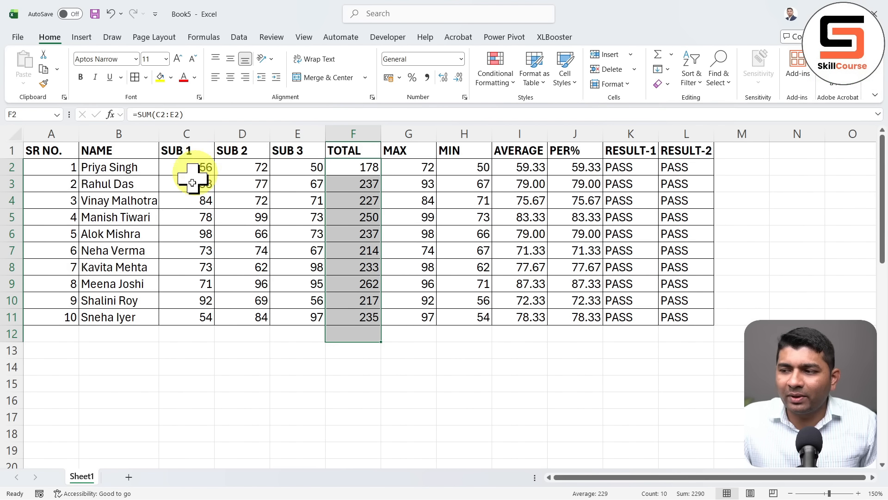
Bold the 178 total in F2 and select its SUB 1–3 precedent cells
click(350, 170)
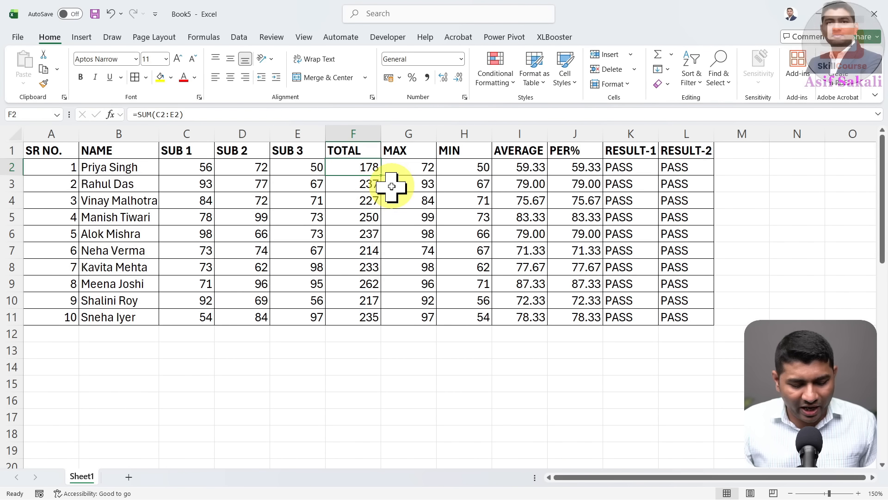
key(ctrl+b)
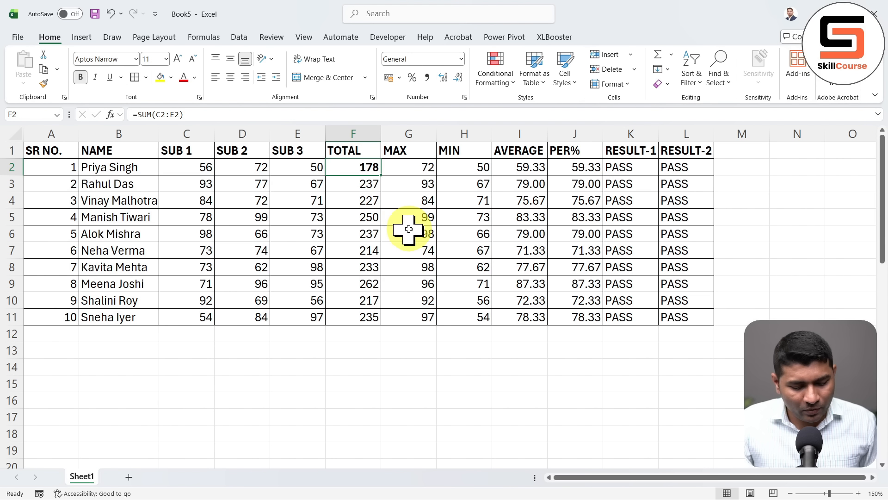
key(ctrl+g)
click(341, 326)
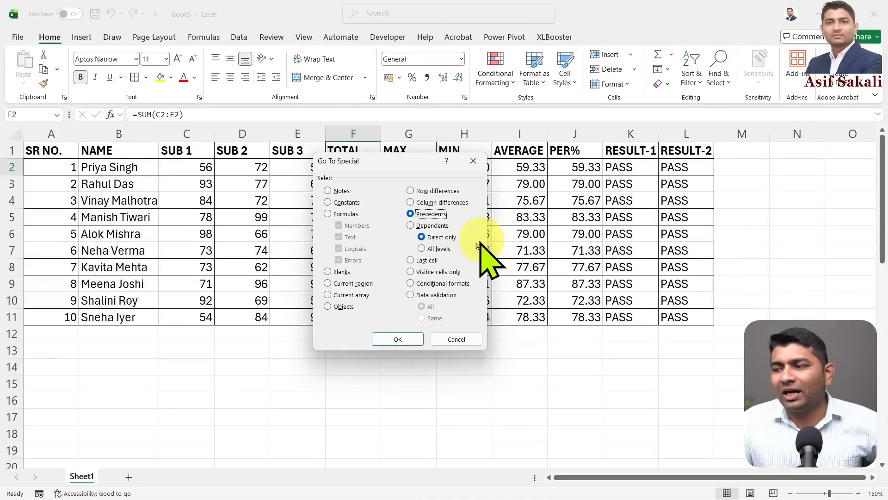
click(409, 340)
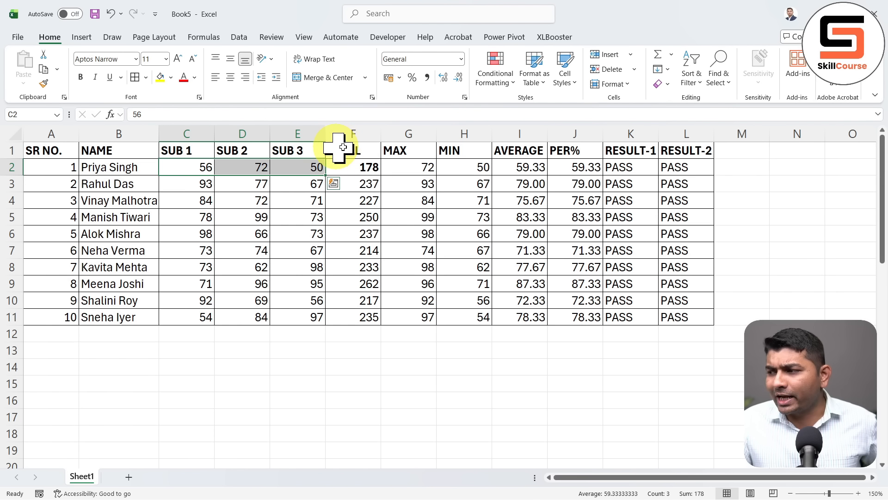
click(642, 170)
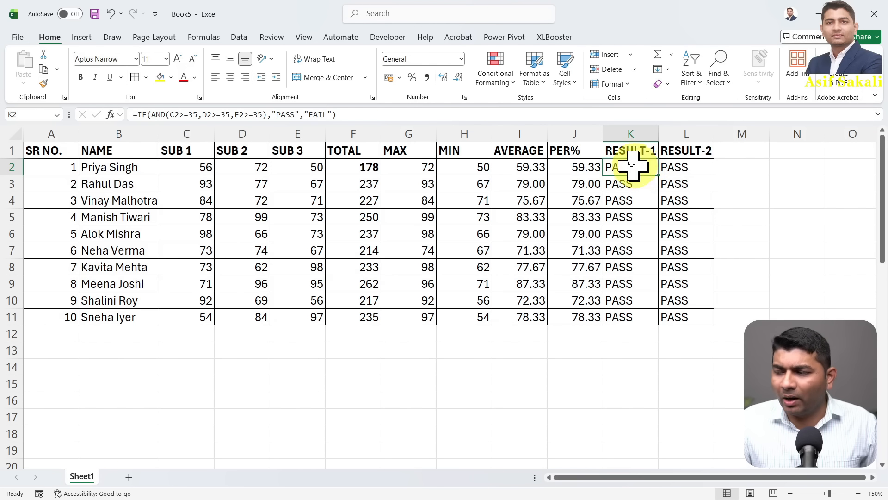
Select the cells the RESULT-1 formula in K2 refers to
key(ctrl+g)
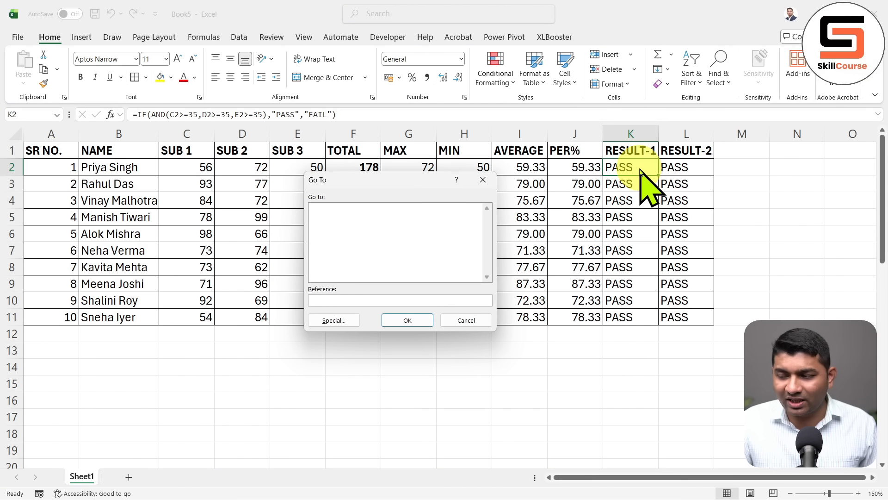
key(alt+s)
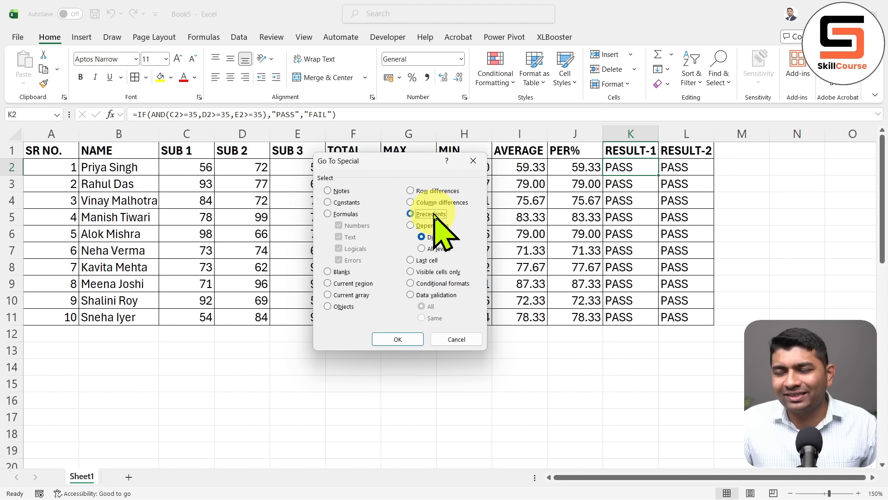
click(409, 340)
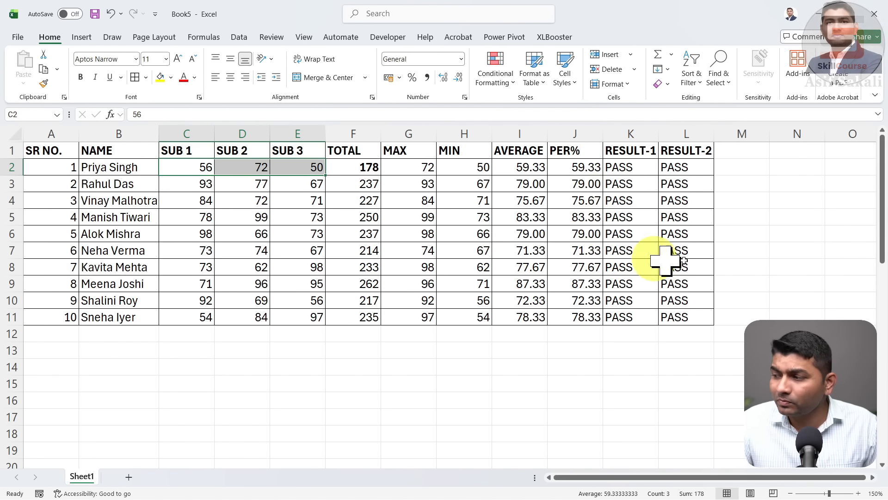
Select H2, the direct precedent of the RESULT-2 formula in L2
click(700, 171)
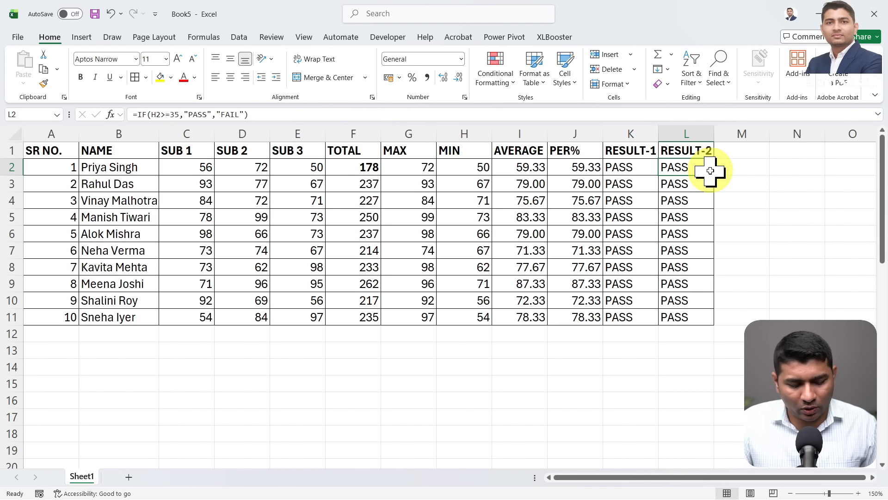
key(ctrl+g)
key(alt+s)
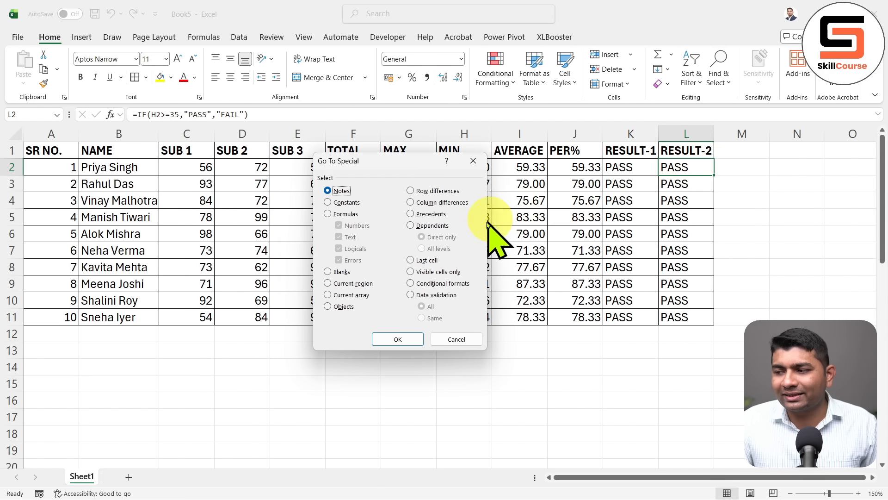
click(429, 215)
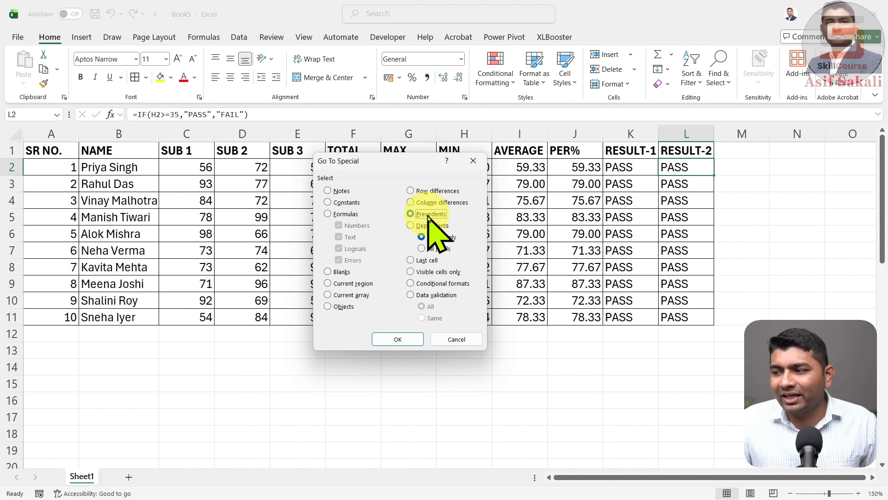
click(410, 338)
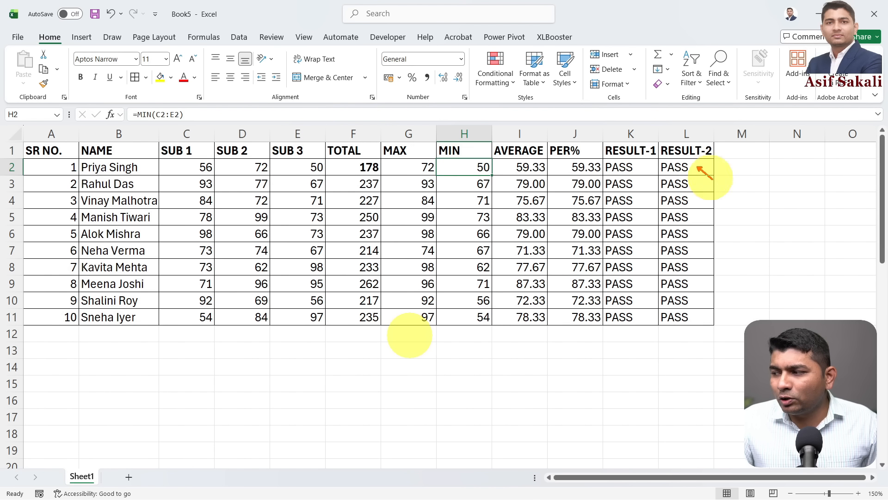
drag(713, 179, 744, 221)
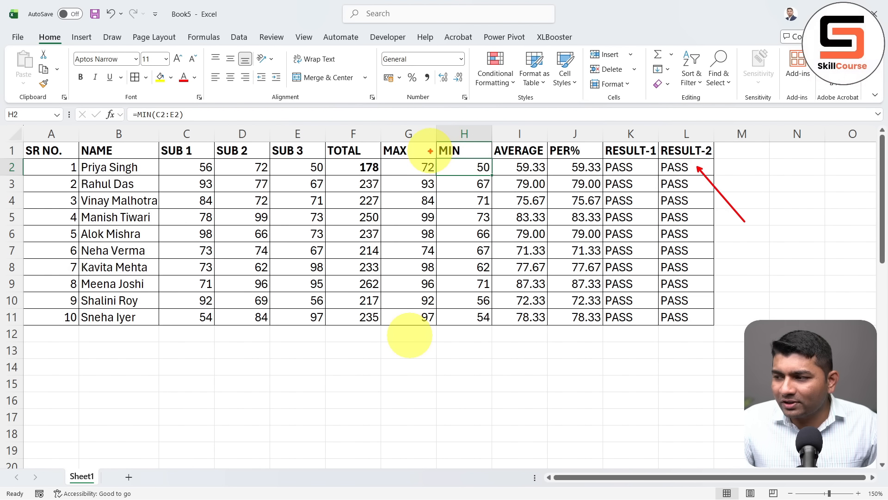
drag(430, 151, 498, 182)
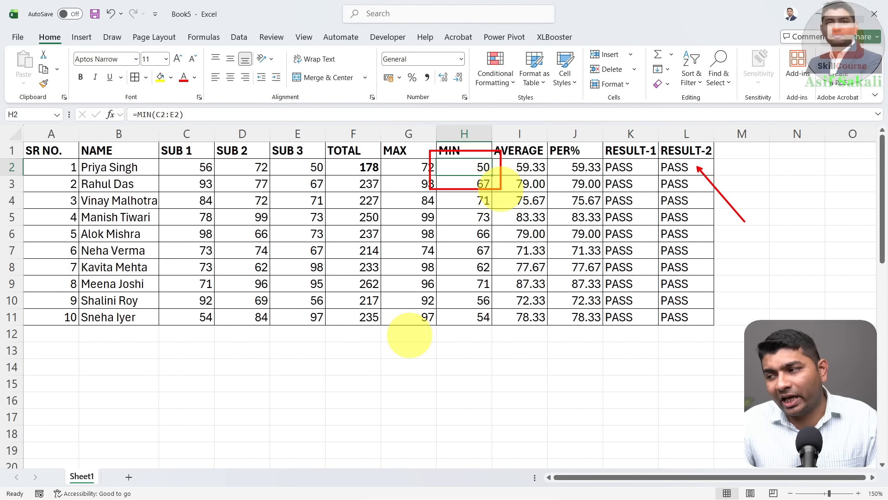
drag(460, 180, 463, 246)
key(Escape)
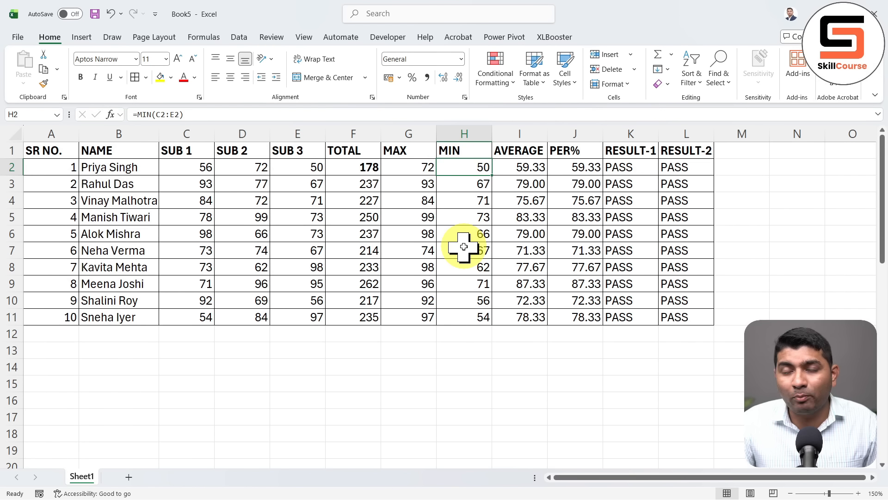
Select all-level precedents of L2, reaching down to the subject marks in C2:E2
click(687, 168)
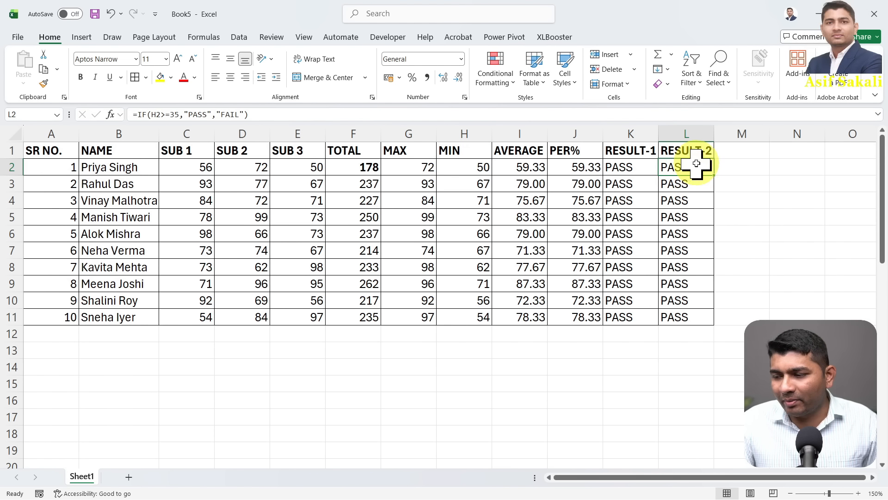
key(F5)
key(alt+s)
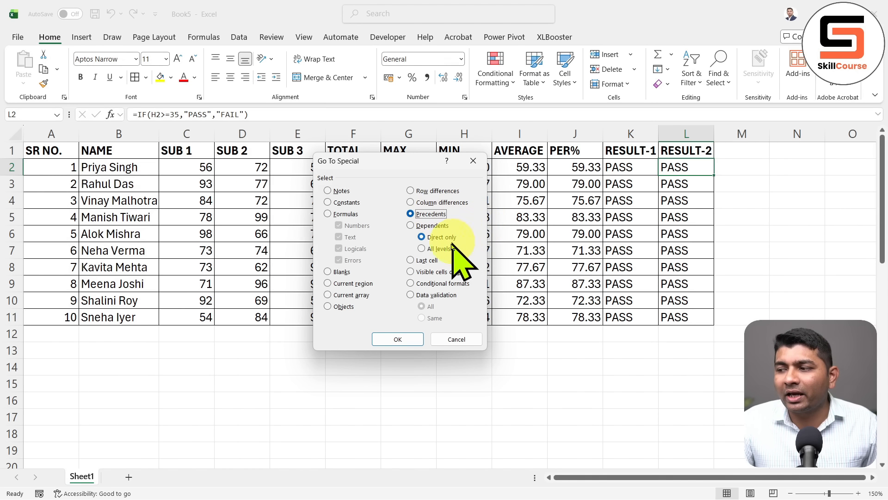
click(439, 249)
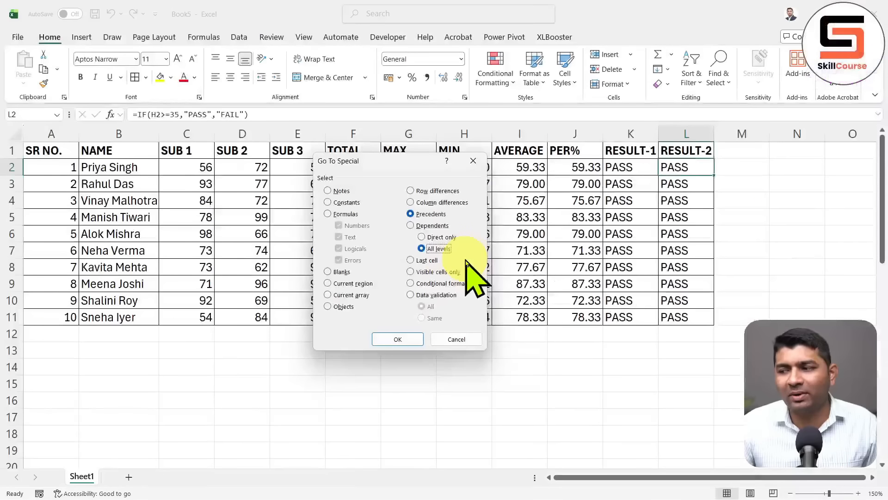
click(407, 342)
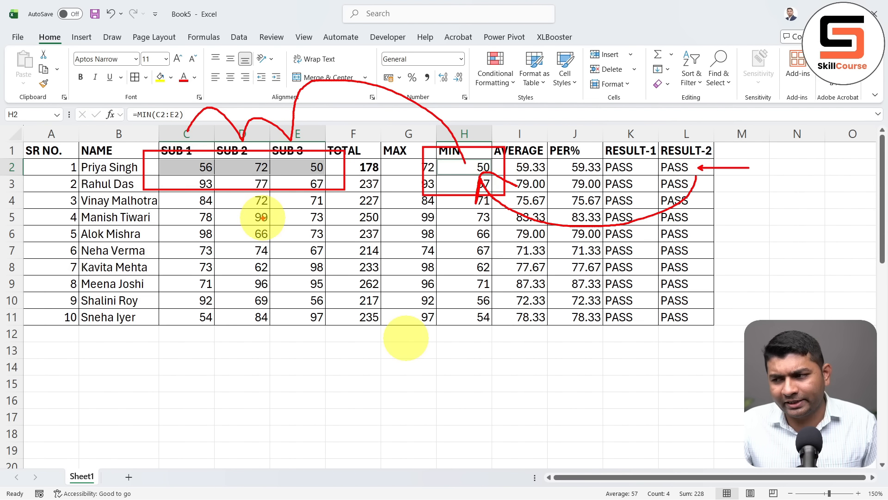
scroll(262, 218, down, 5)
Enter 98, 65, 54, 87, 54 and 21 down column D from D30
scroll(262, 219, down, 2)
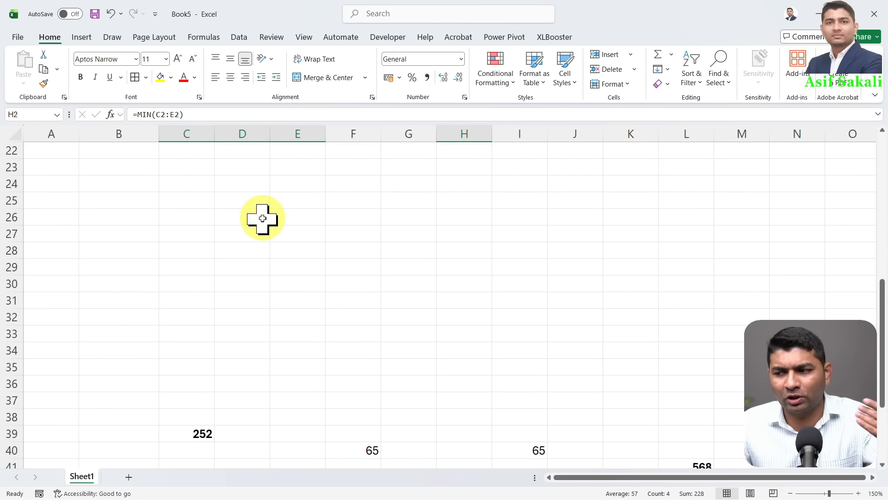
key(ctrl+Home)
scroll(81, 165, down, 2)
scroll(87, 164, down, 3)
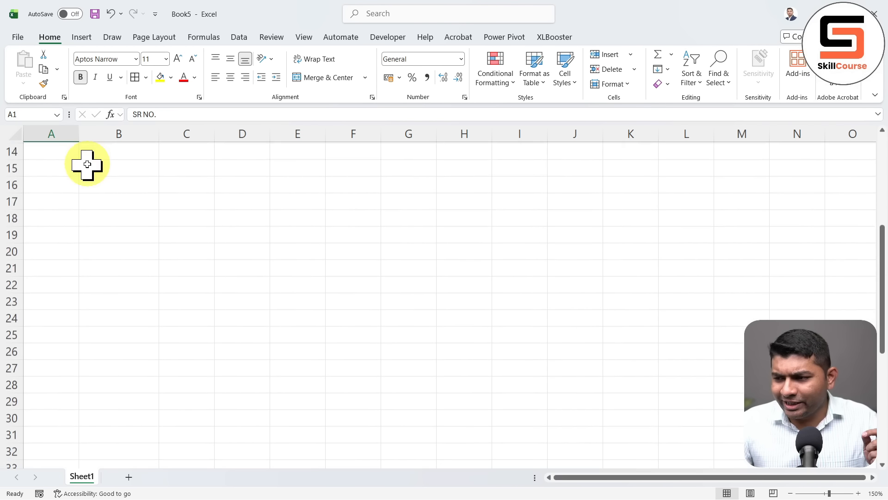
scroll(87, 165, down, 3)
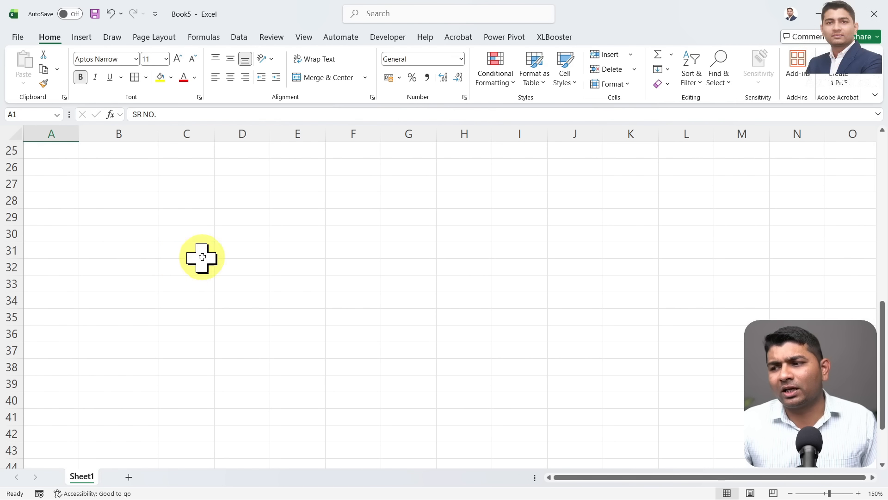
click(236, 232)
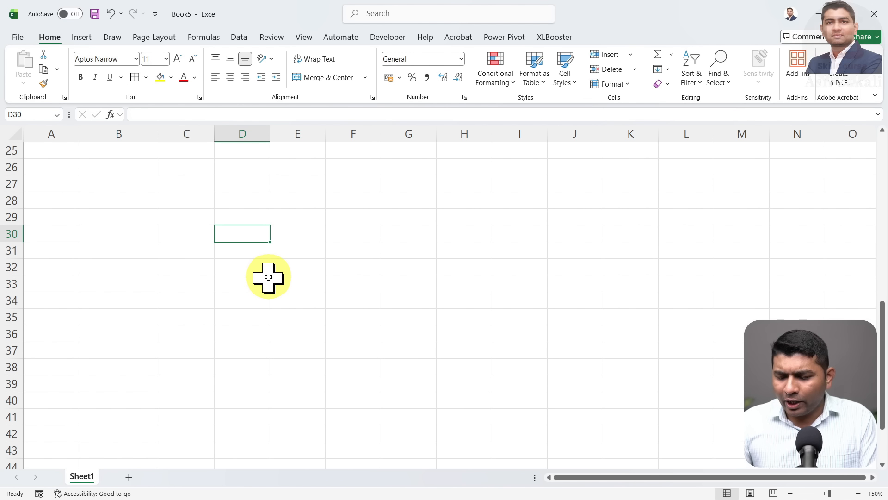
text(98)
key(Return)
text(65)
key(Return)
text(54)
key(Return)
text(87)
key(Return)
text(54)
key(Return)
text(21)
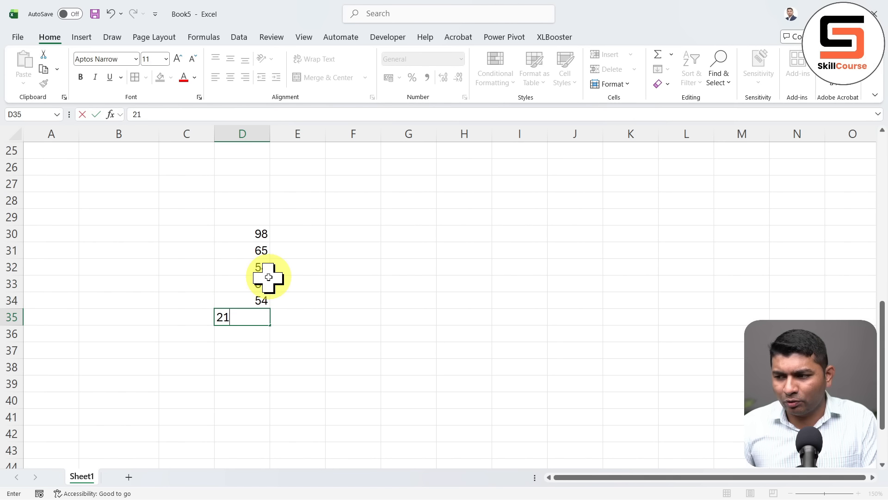
key(Return)
Enter 98 and 56 in column E, 98 in G32, 78 in F38, 87 in I32, 54 in I36
click(298, 232)
text(98)
key(Return)
text(56)
key(Return)
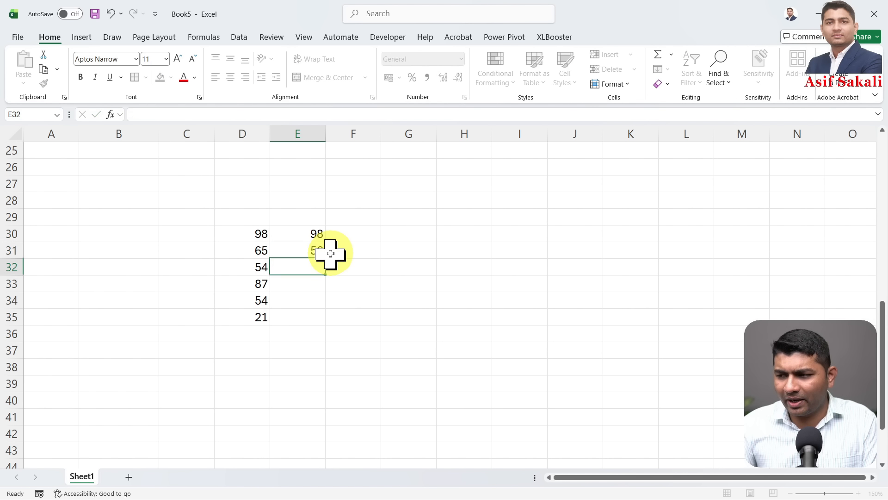
click(398, 264)
text(98)
key(Return)
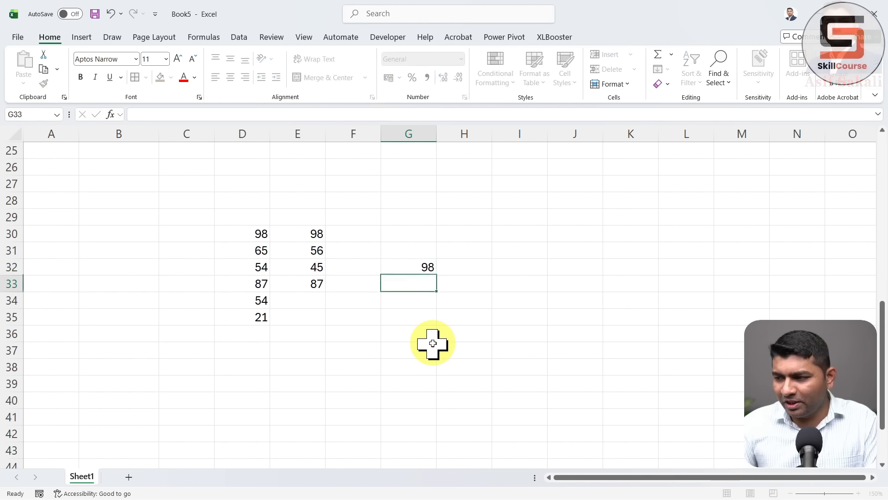
click(377, 365)
text(78)
click(539, 264)
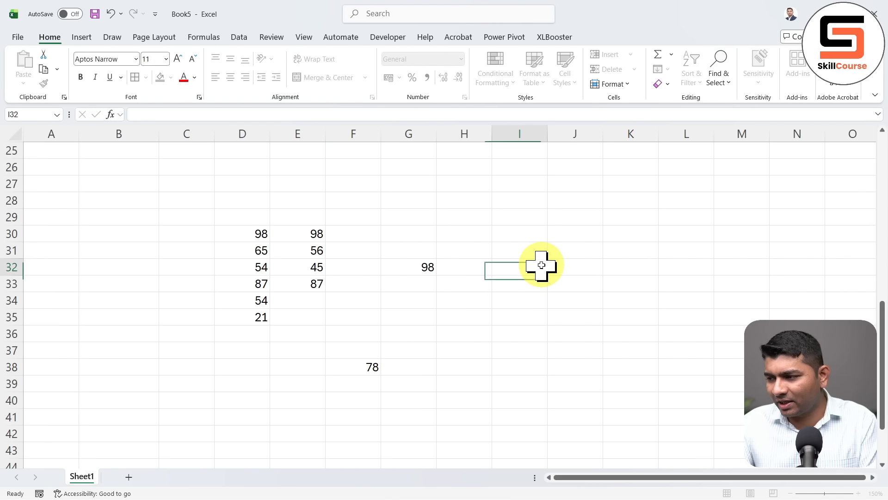
text(87)
click(504, 336)
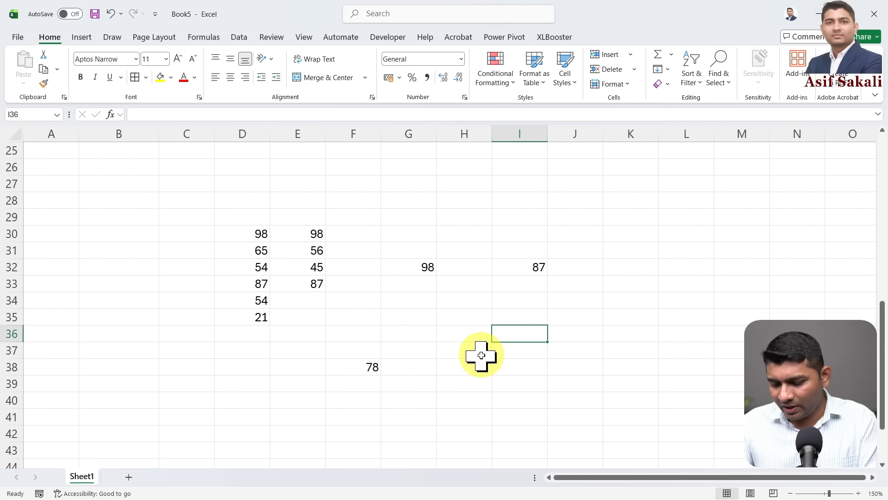
text(54)
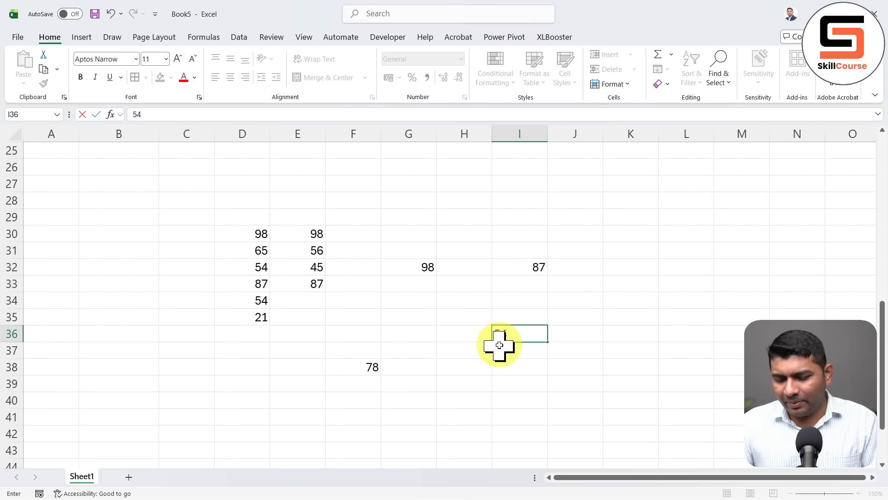
click(499, 345)
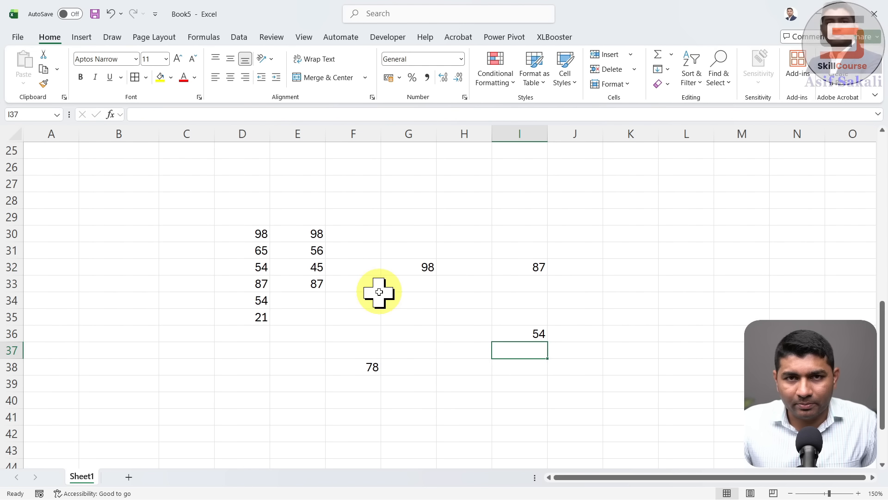
Start the sum formula =D30+ in K29
click(631, 251)
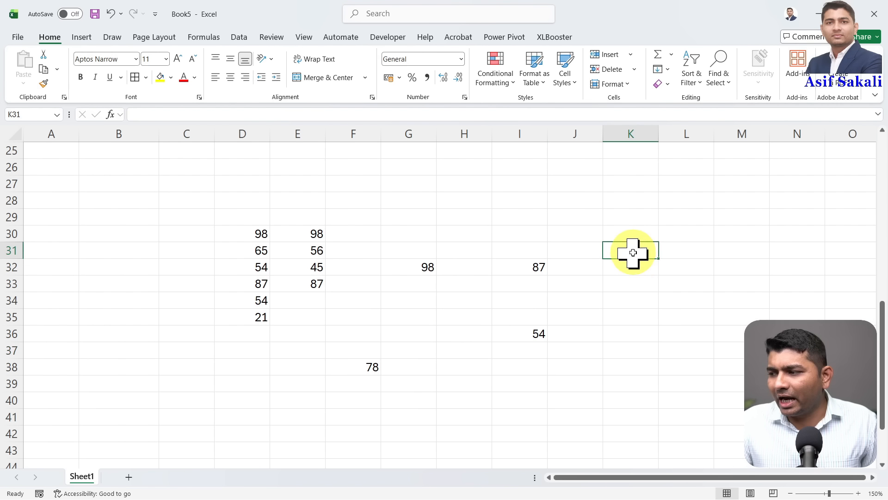
click(636, 218)
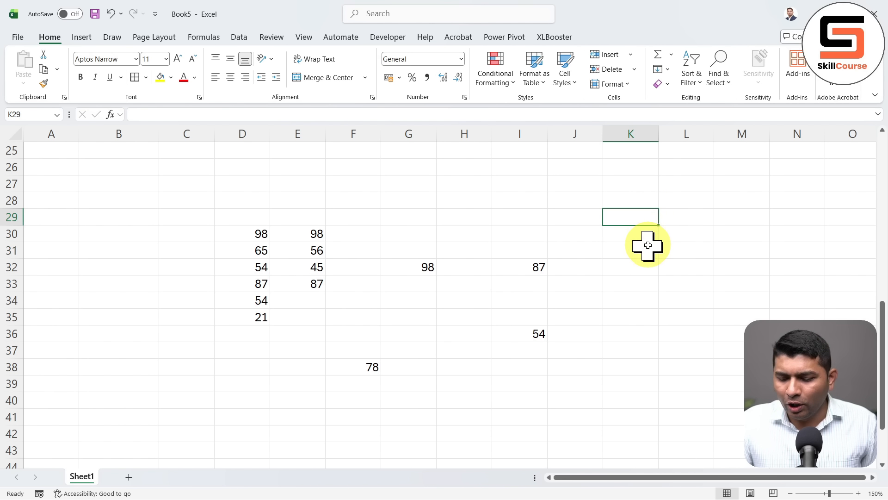
text(=D30)
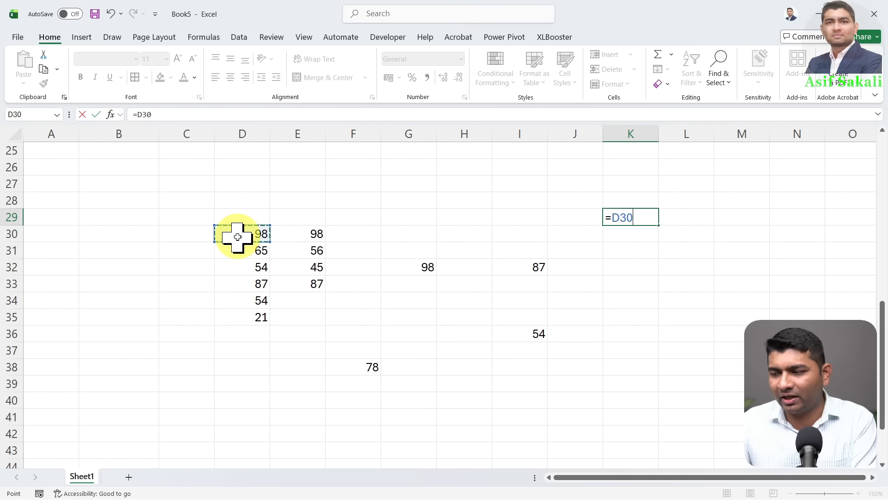
text(+)
Add D31, D35, E30, E33, G32, I32 and I36 to K29's formula and bold the 982 total
click(238, 251)
text(+)
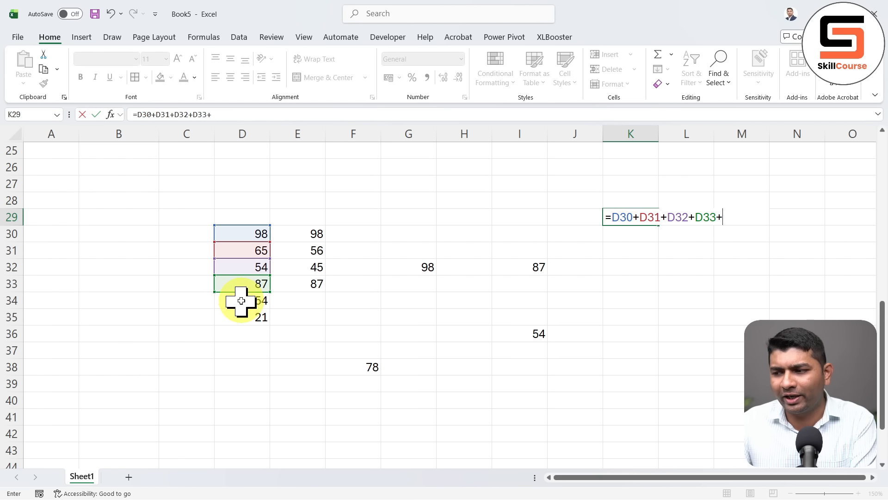
click(239, 318)
text(+)
click(305, 235)
text(+)
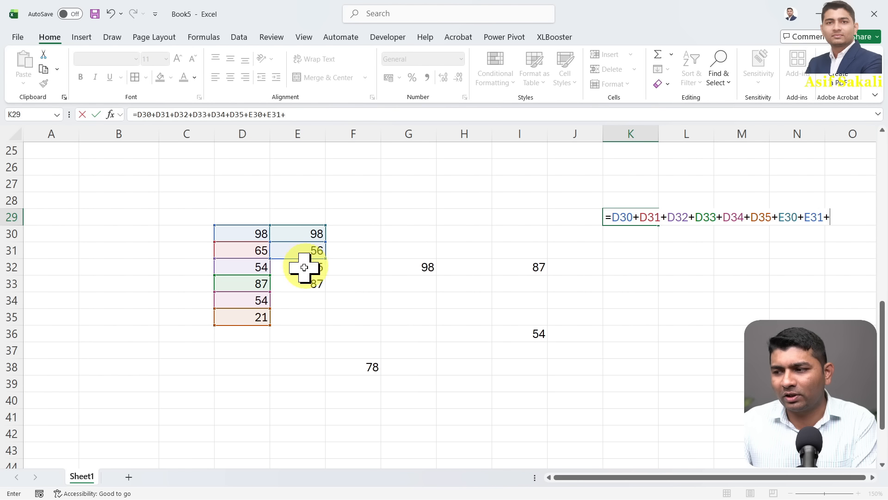
click(309, 281)
text(+)
click(409, 269)
text(+)
click(529, 268)
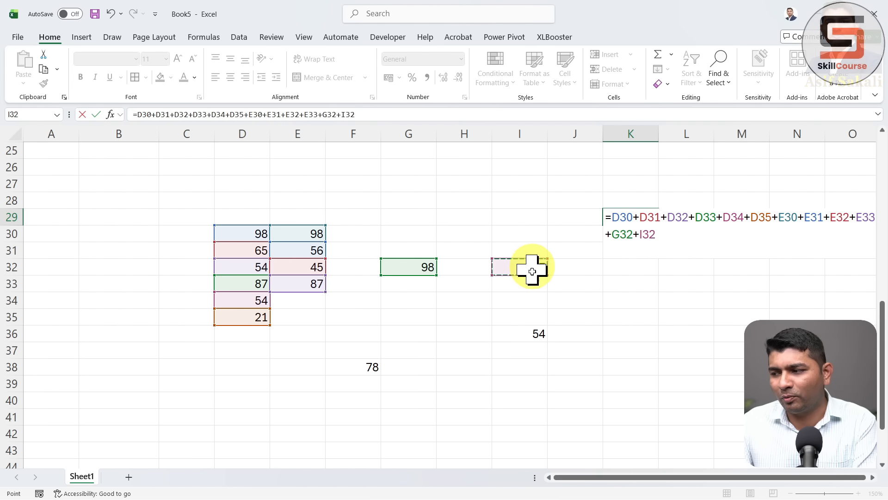
text(+)
click(526, 332)
text(+)
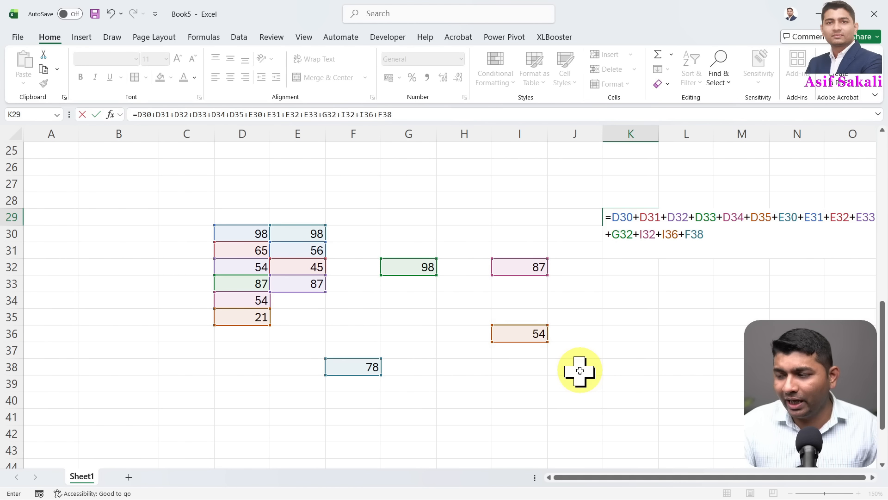
key(ctrl+Return)
key(ctrl+b)
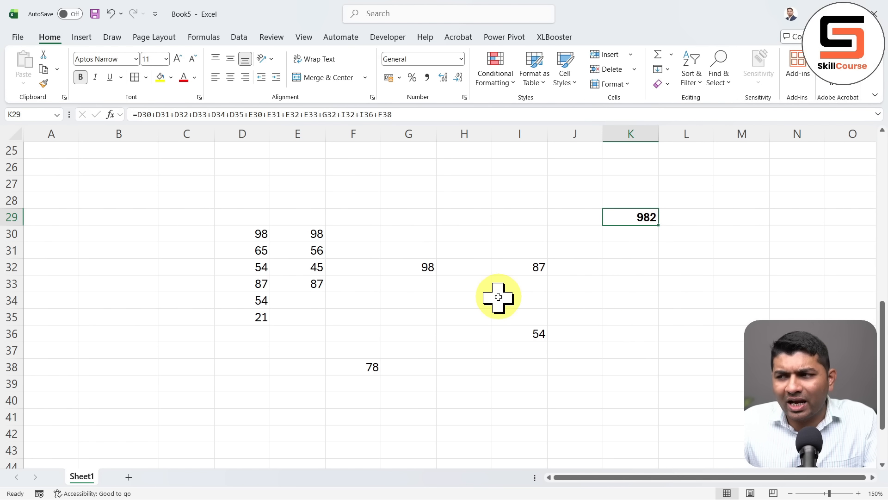
Trace K29's precedent arrows, then remove them and select cell D30
click(206, 39)
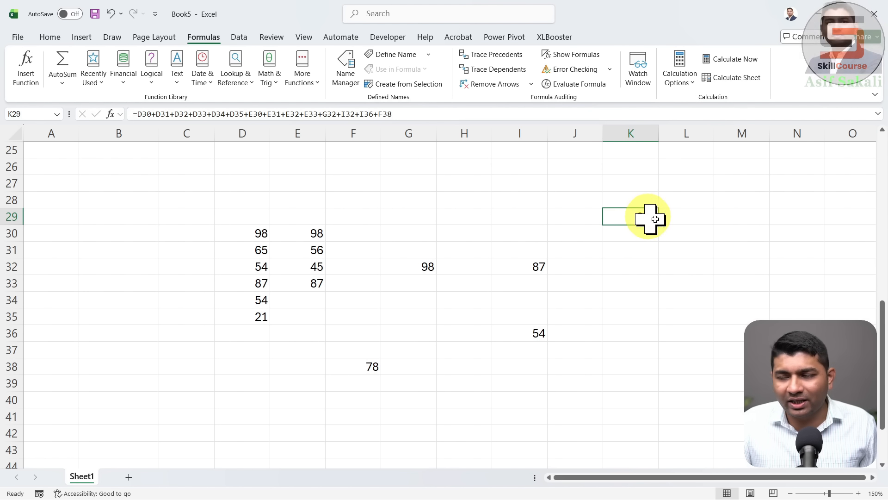
click(499, 58)
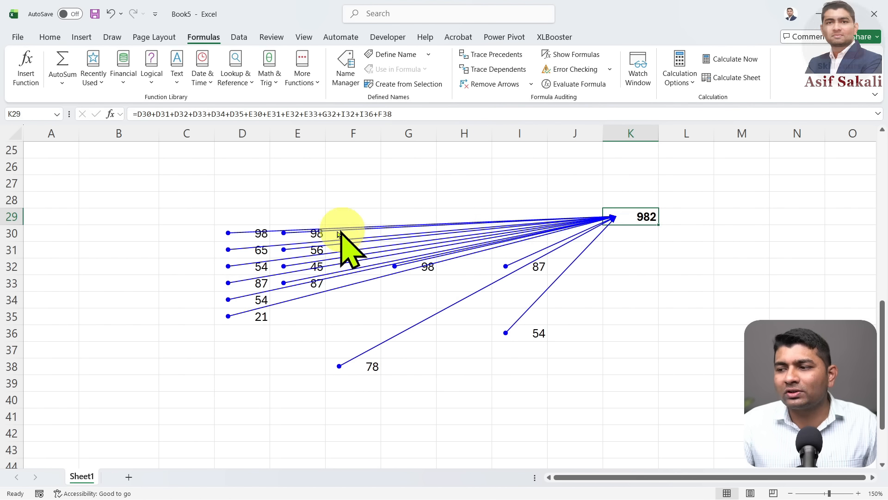
click(488, 84)
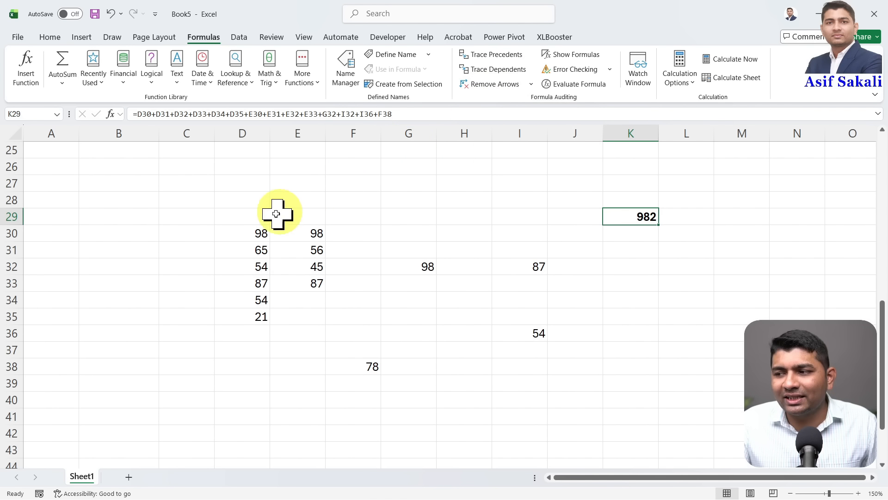
click(243, 232)
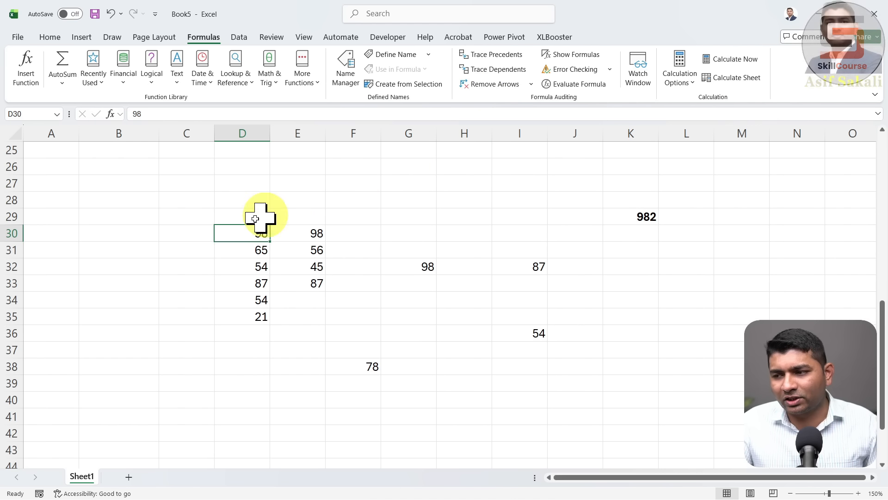
Enter 98, 65 and 45 into cells A31, A32 and A33
click(70, 247)
text(98)
key(Return)
text(65)
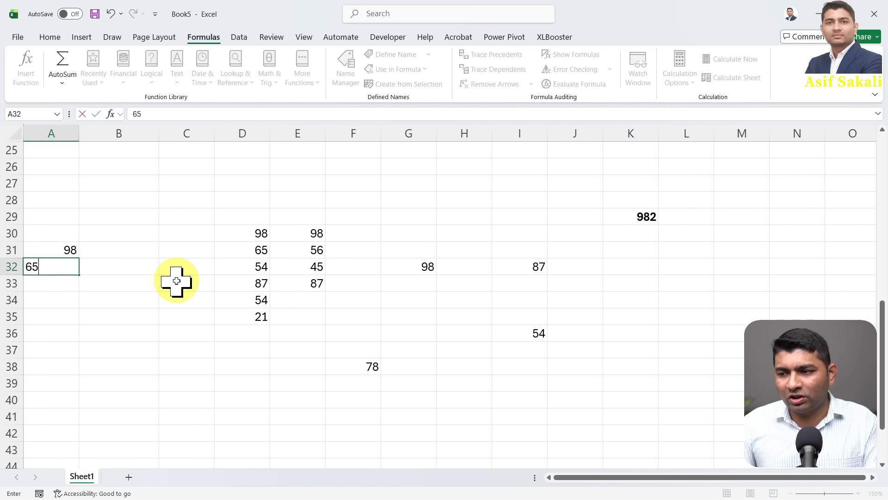
key(Return)
text(45)
key(Return)
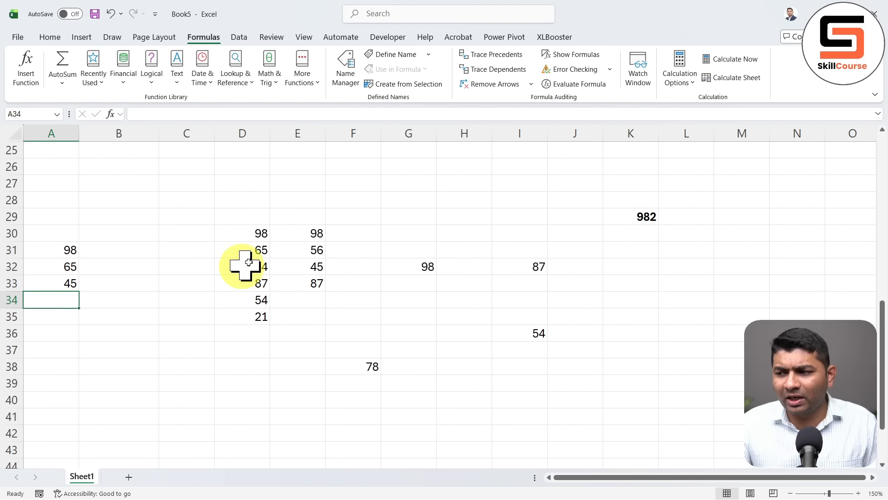
Replace D30 with the formula =A31+A32+A33, raising K29 to 1092
click(250, 234)
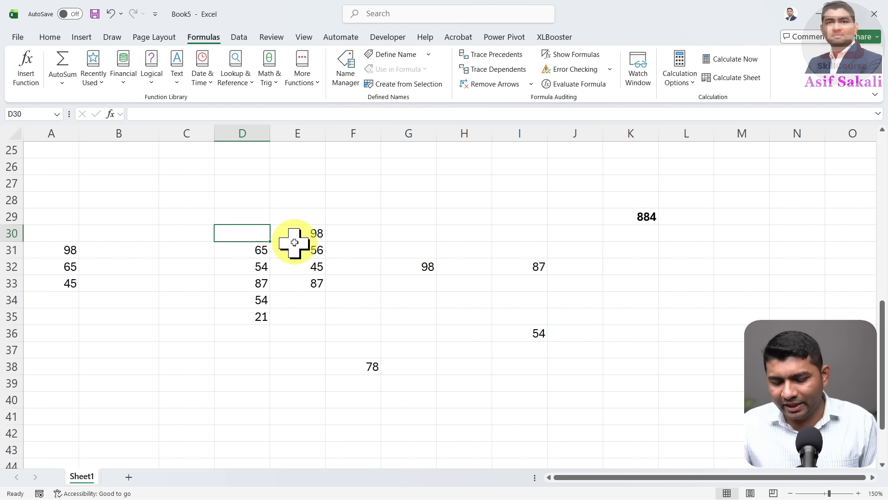
click(632, 220)
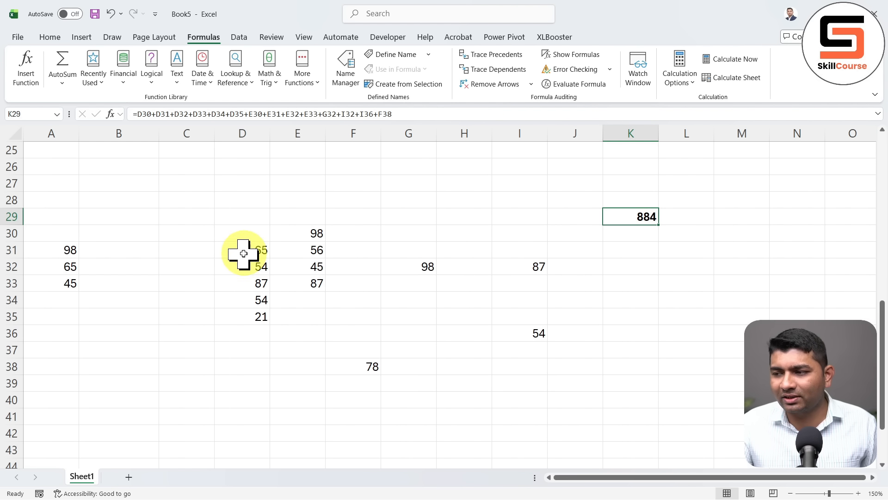
click(260, 234)
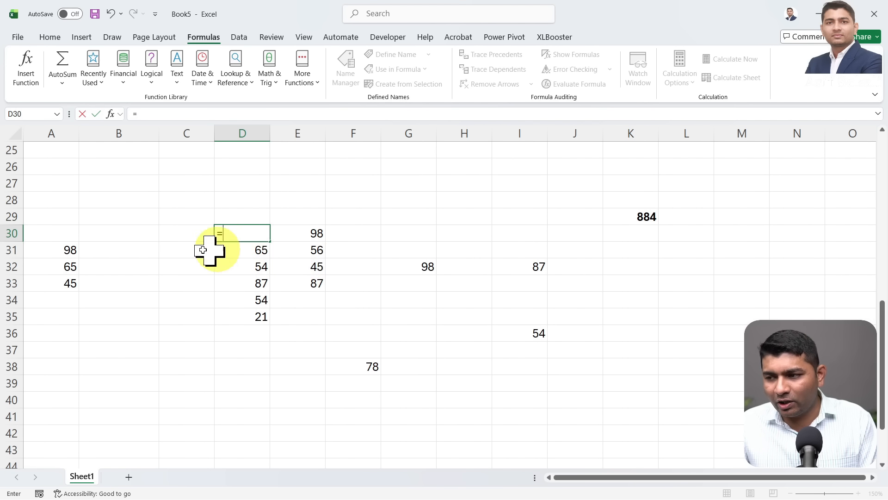
text(=)
click(70, 247)
text(+)
click(65, 268)
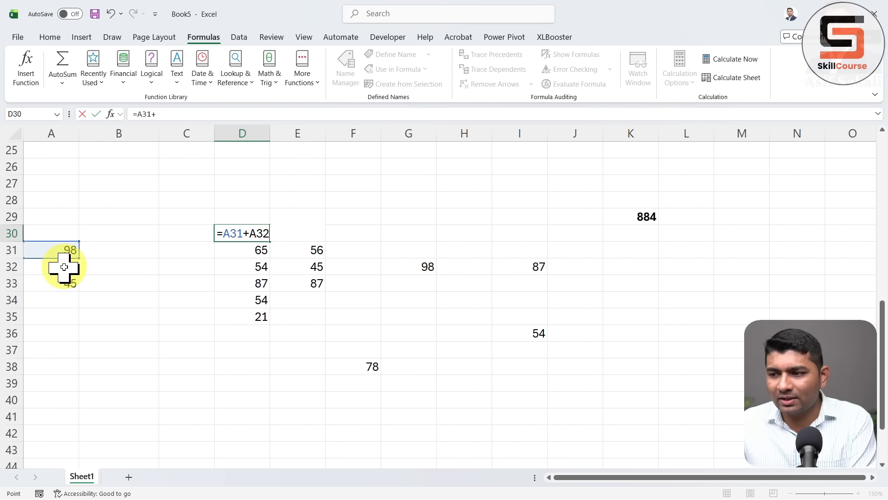
text(+)
click(72, 284)
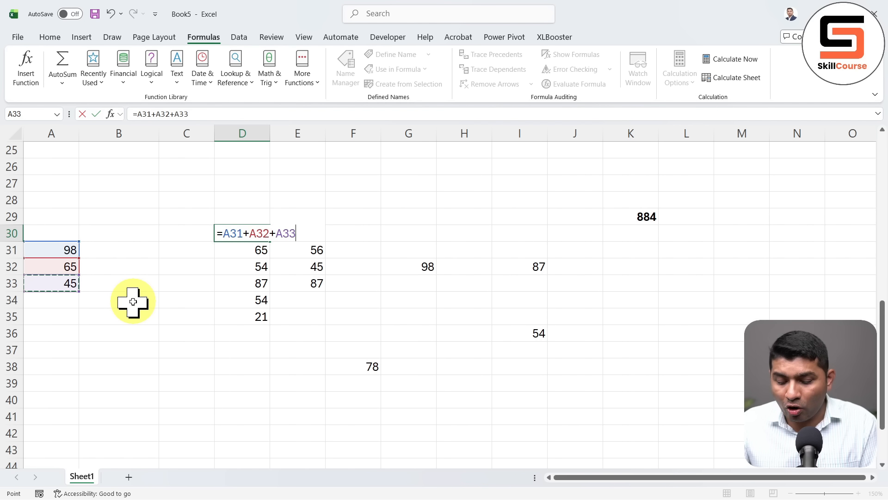
key(Return)
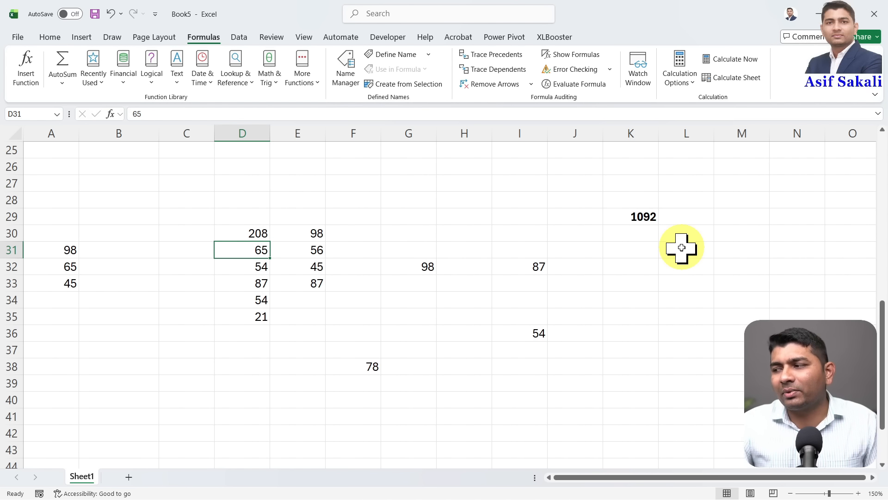
From K29, use Go To Special Precedents (Direct only) to select its source cells
click(646, 217)
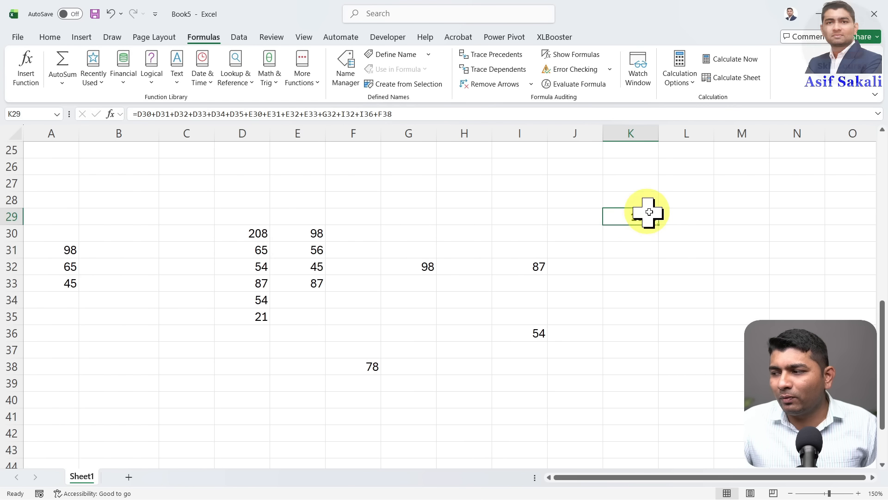
key(ctrl+g)
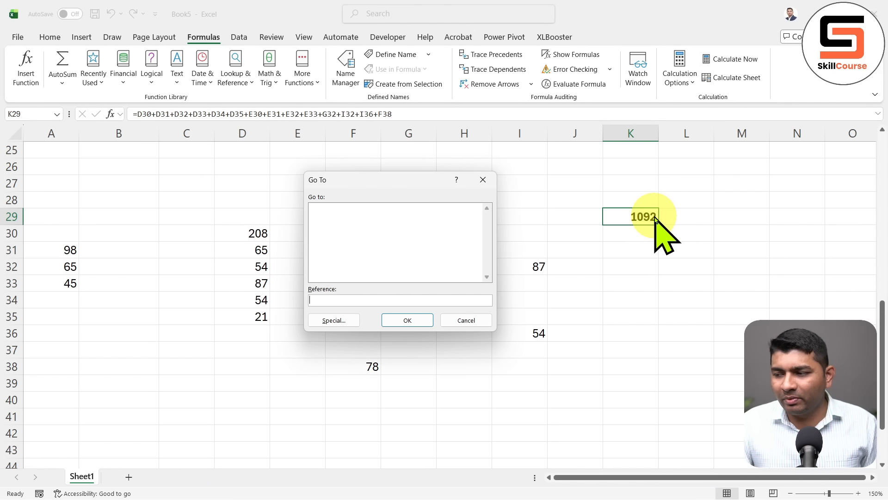
key(alt+s)
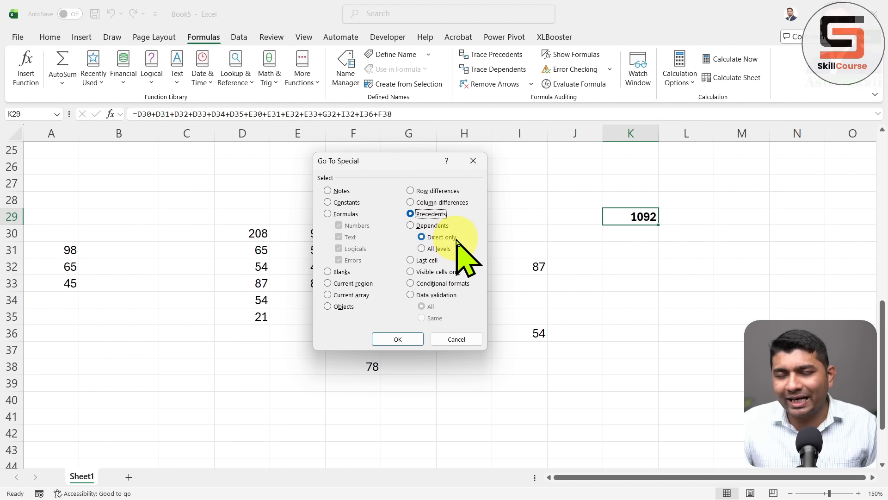
click(415, 340)
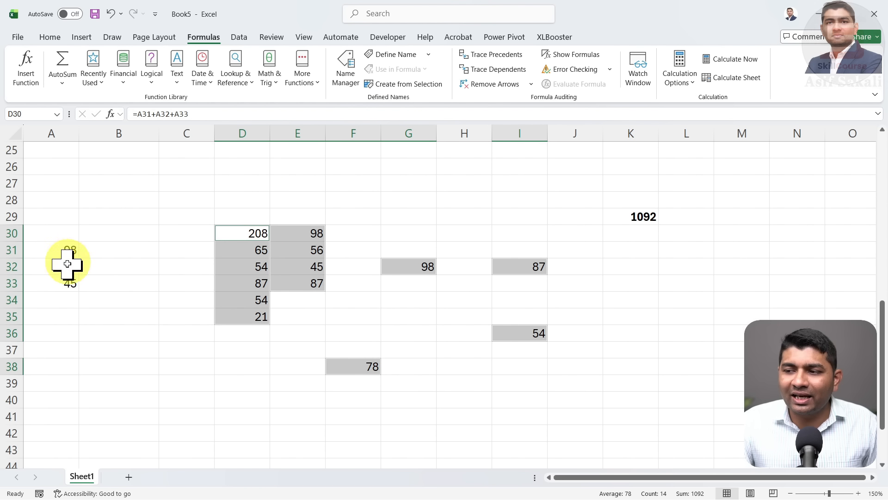
From K29, use Go To Special Precedents with All levels to select every source cell
click(633, 216)
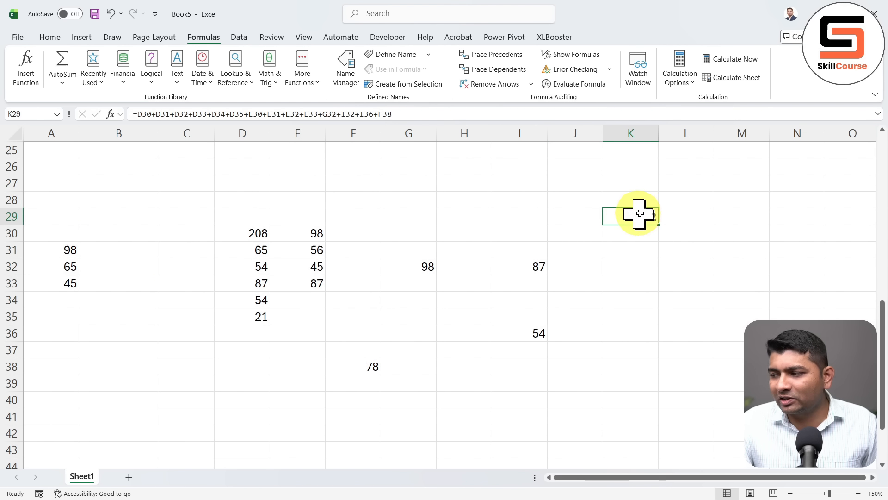
key(F5)
key(alt+s)
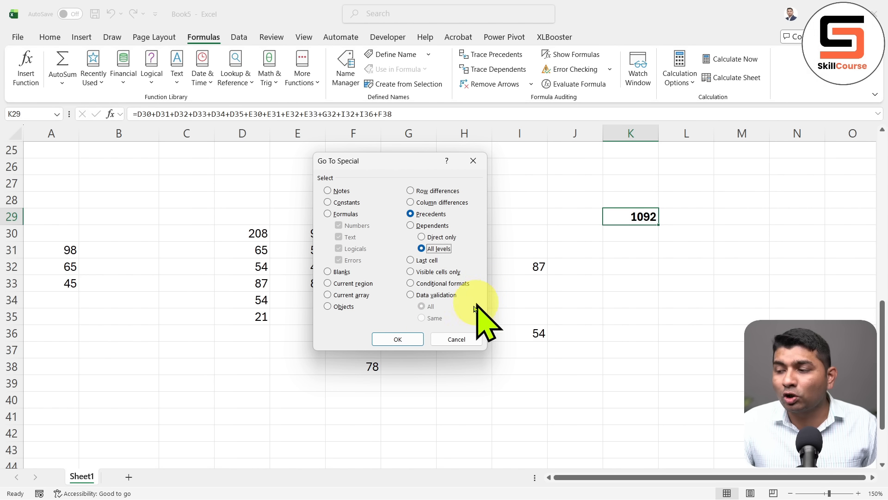
click(403, 338)
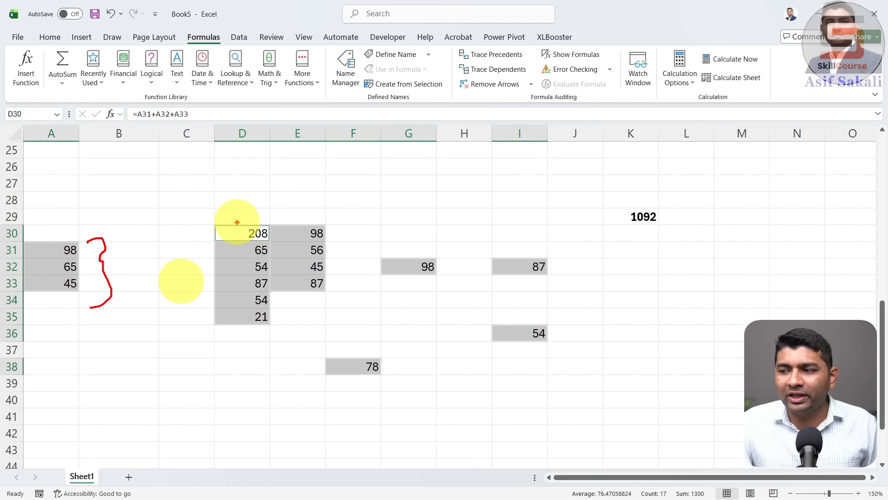
Annotate D30 and the 1092 total on screen, then erase the marks and clear the selection
drag(236, 222, 260, 145)
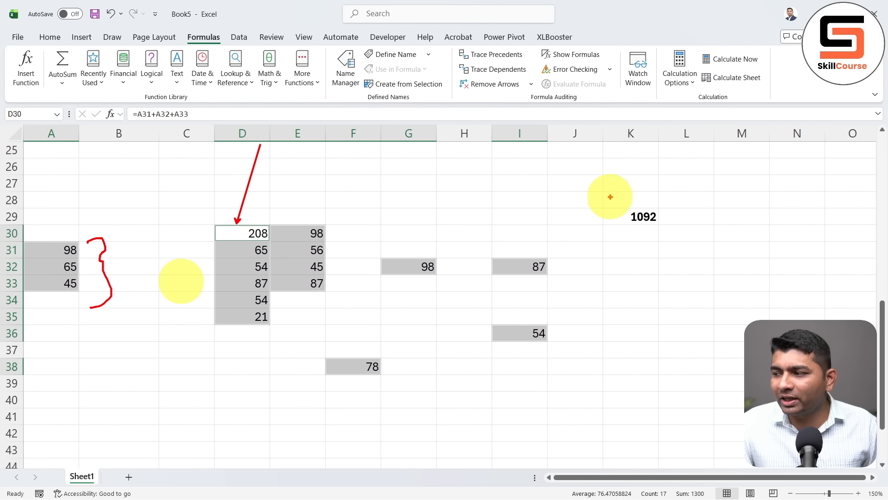
mouse_move(610, 197)
mouse_down()
mouse_move(535, 222)
mouse_move(649, 199)
mouse_up()
key(e)
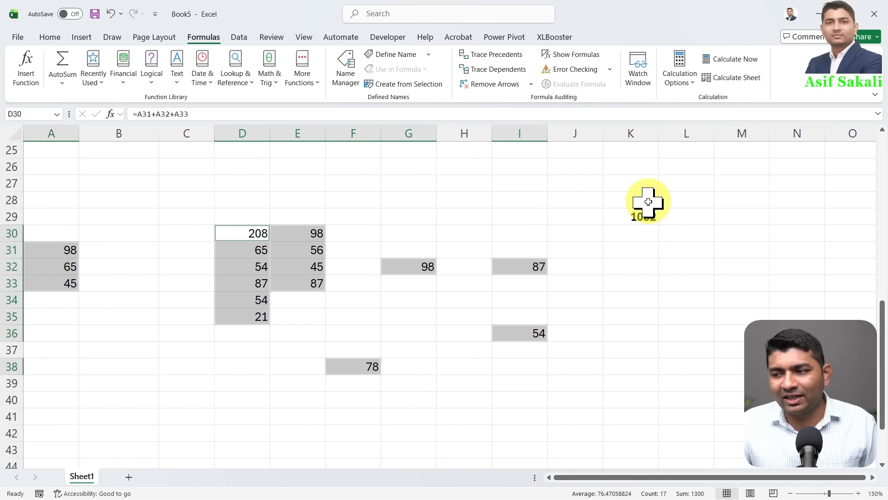
click(334, 249)
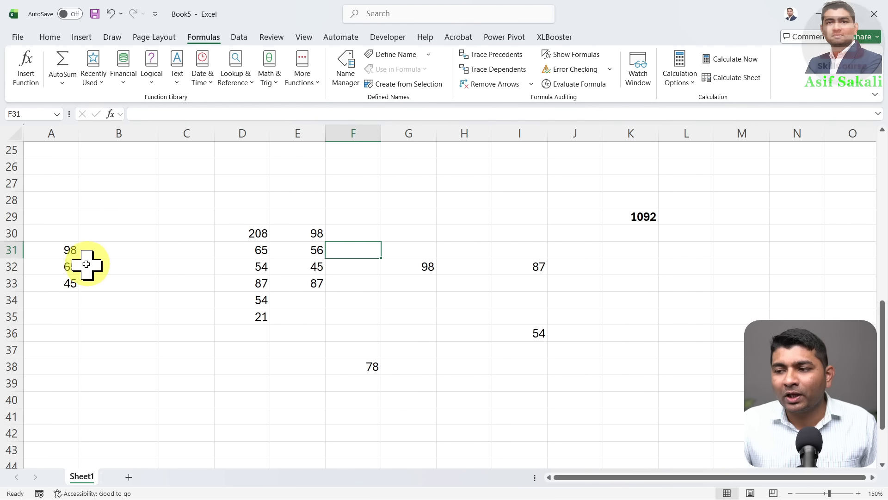
From A32, use Go To Special Dependents (Direct only) to select D30, then deselect
click(70, 265)
key(ctrl+g)
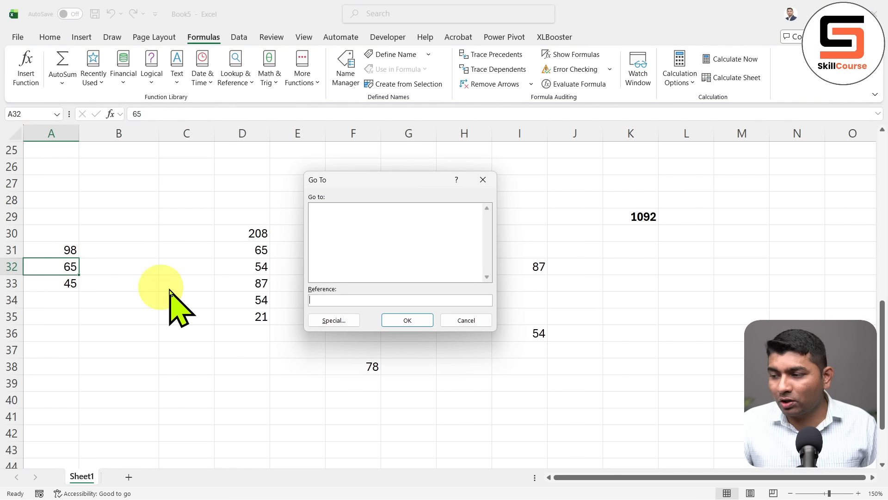
click(327, 319)
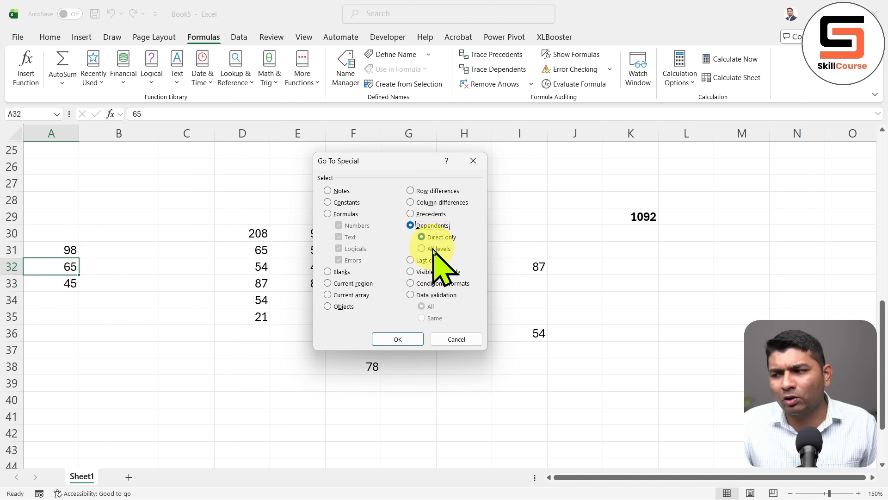
click(399, 340)
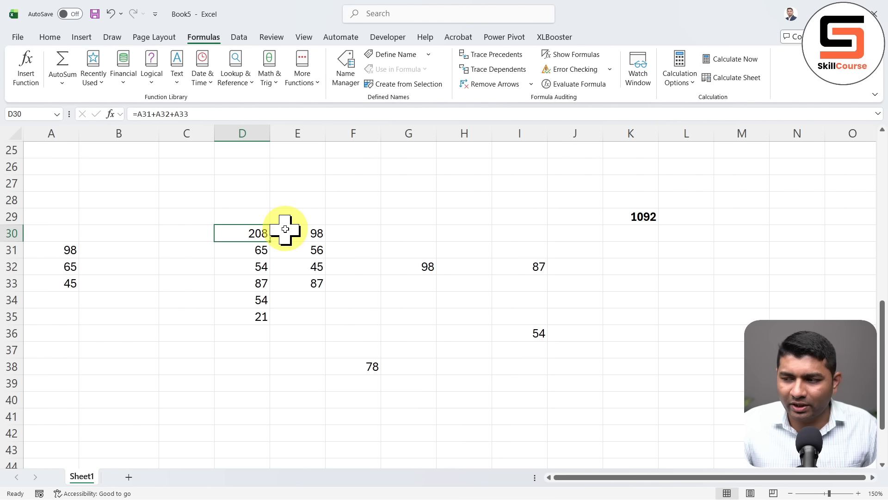
click(352, 267)
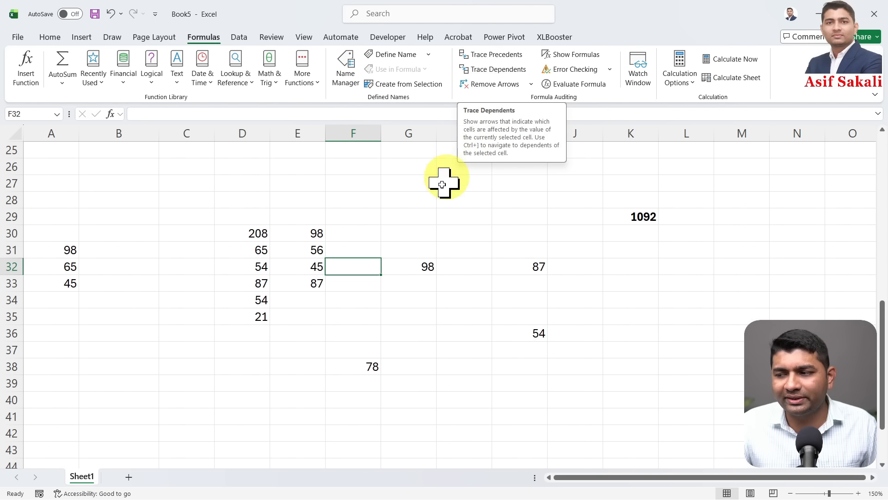
Select empty cell F30, open Go To Special, and cancel it
click(374, 239)
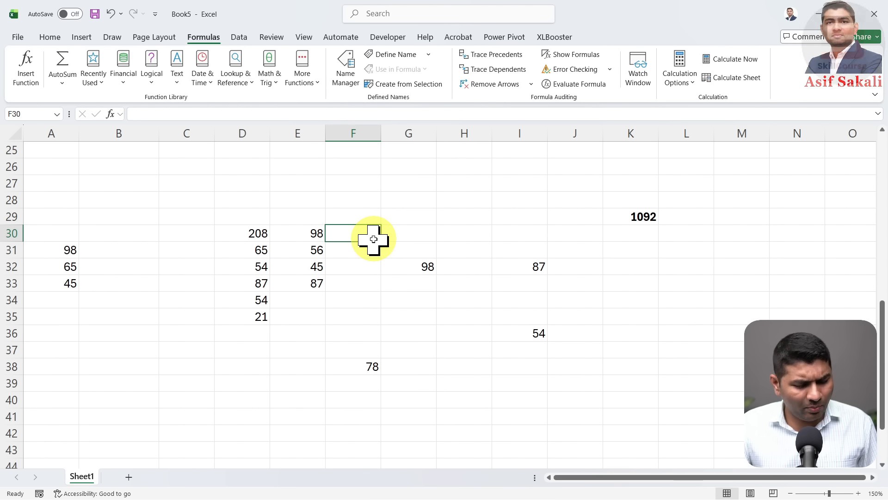
key(F5)
key(alt+s)
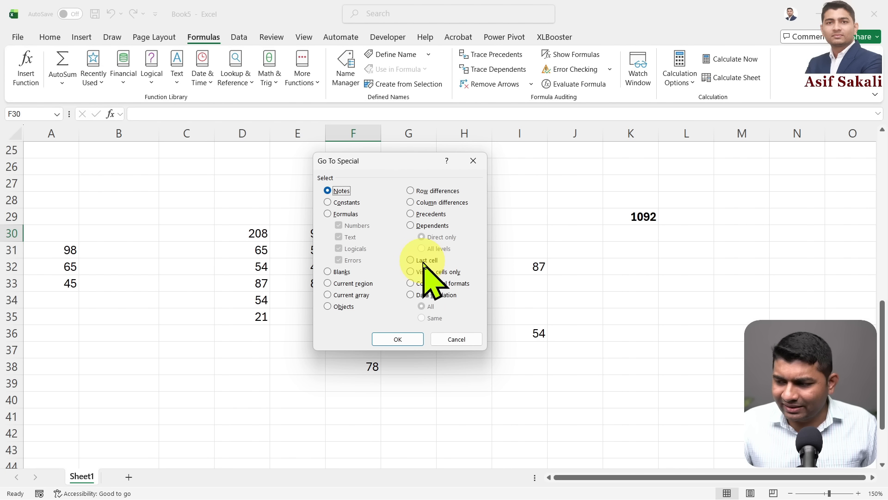
click(459, 340)
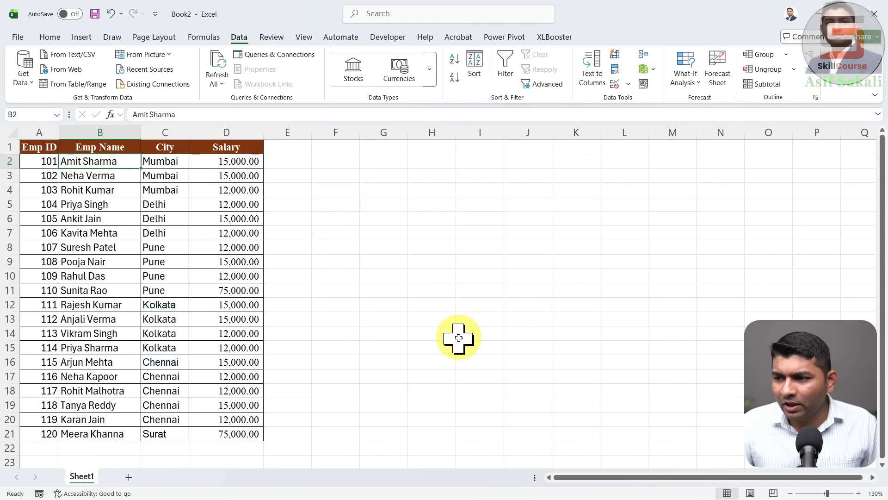
From City cell C10, jump to the sheet's last used cell with Go To Special Last cell
scroll(458, 337, down, 2)
scroll(459, 337, up, 2)
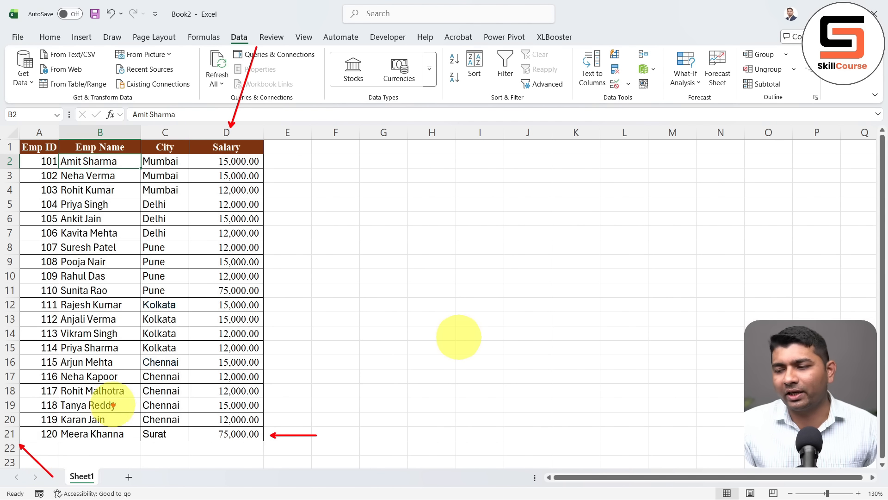
click(166, 278)
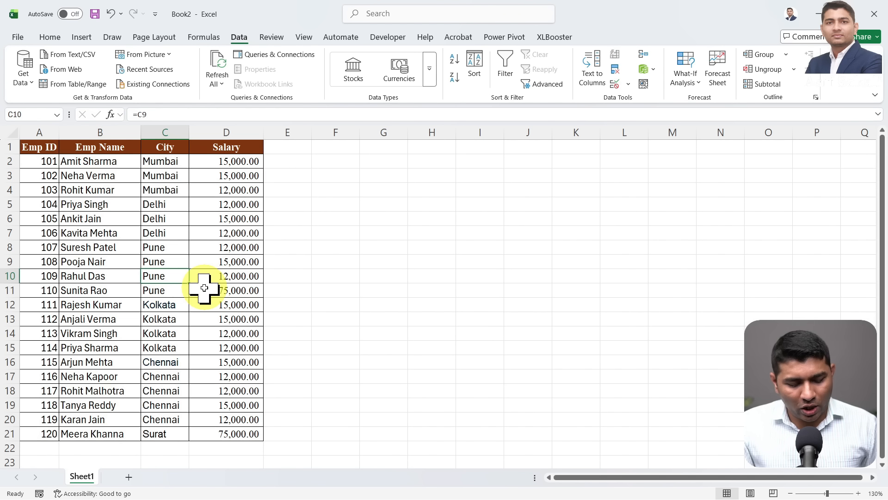
key(ctrl+g)
key(alt+s)
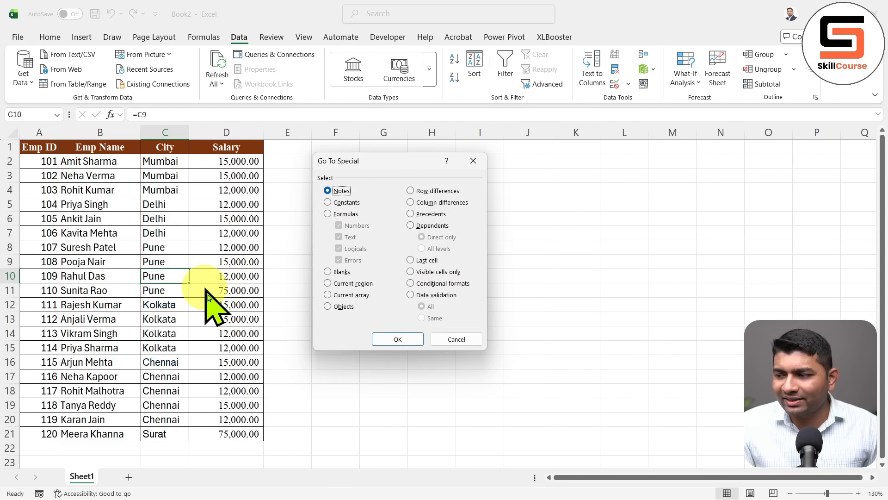
click(424, 260)
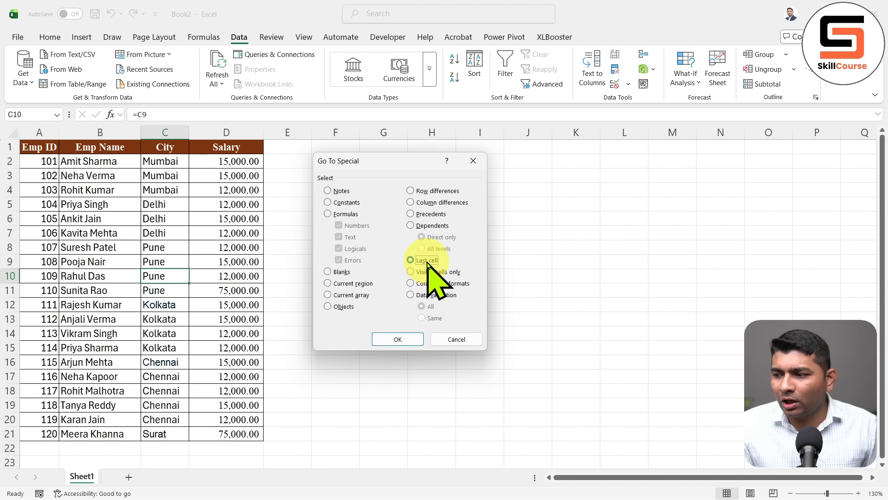
click(397, 340)
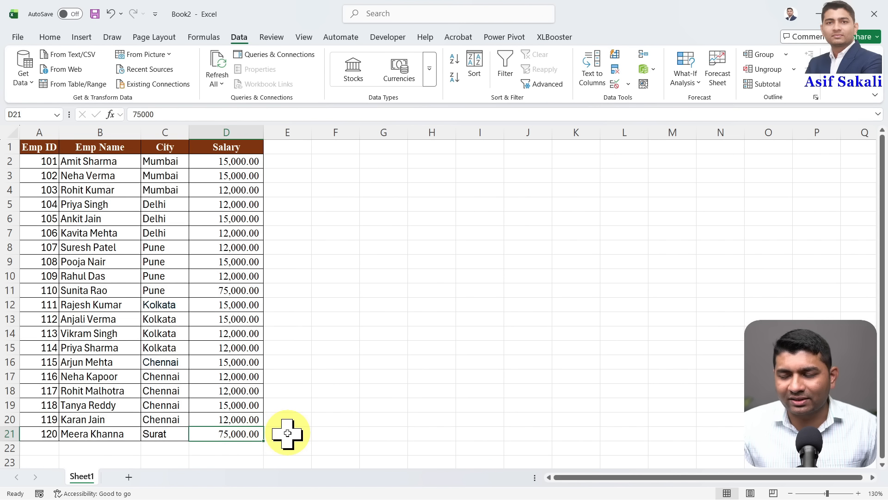
Enter a person's name in B26, SKILL COURSE in D30, and the same name in D42
scroll(287, 433, down, 4)
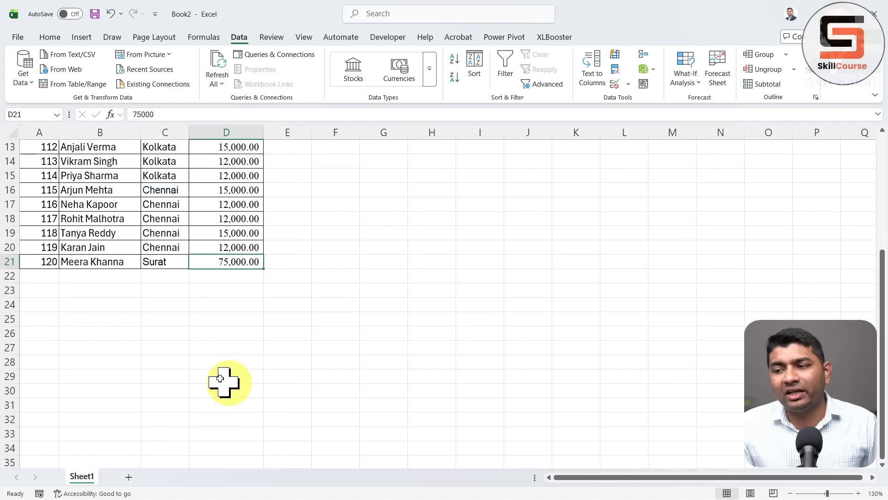
click(70, 333)
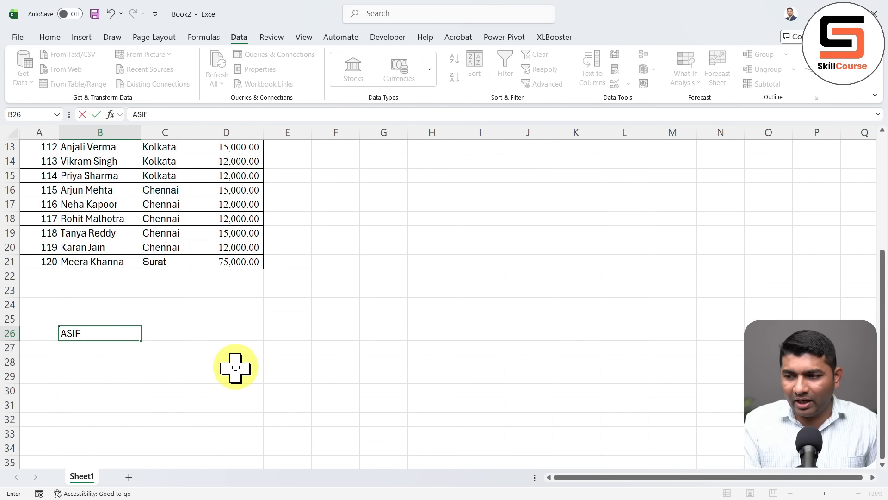
key(Return)
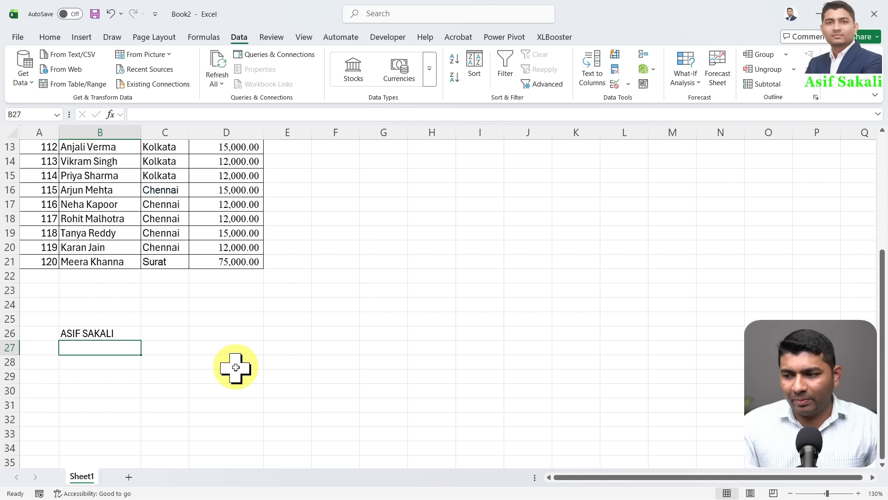
click(235, 391)
text(SKIL)
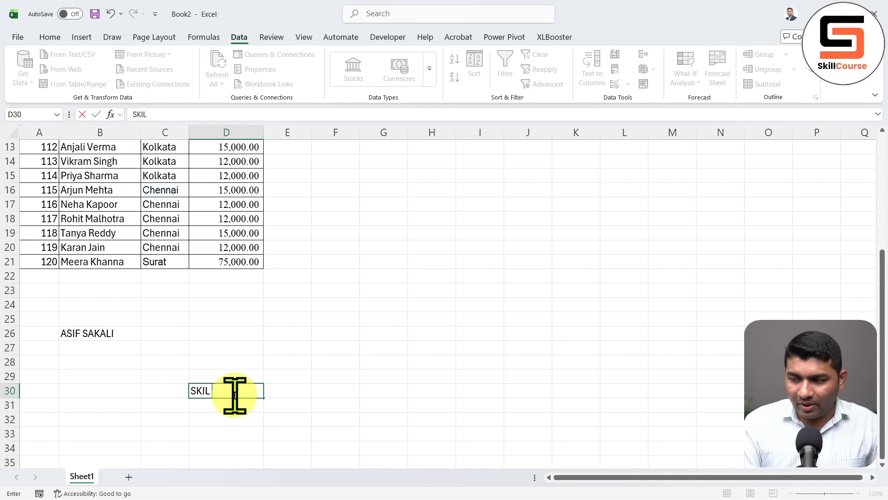
text(L COURSE)
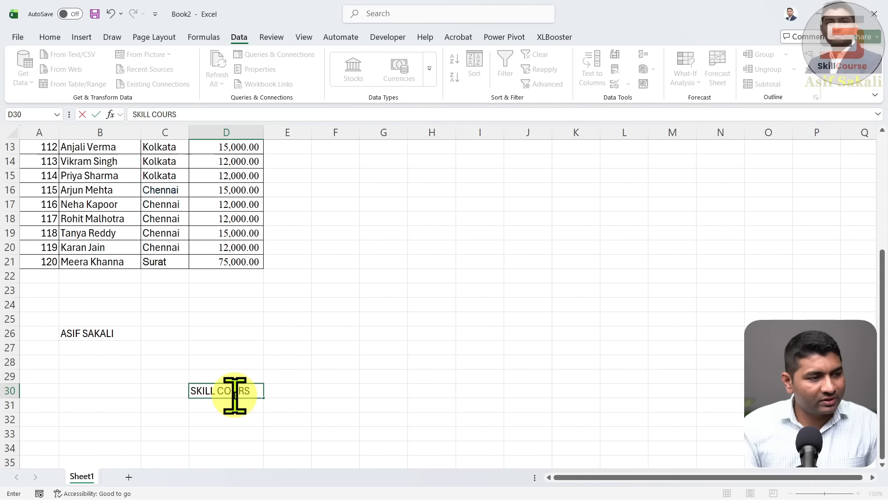
key(Return)
scroll(235, 396, down, 4)
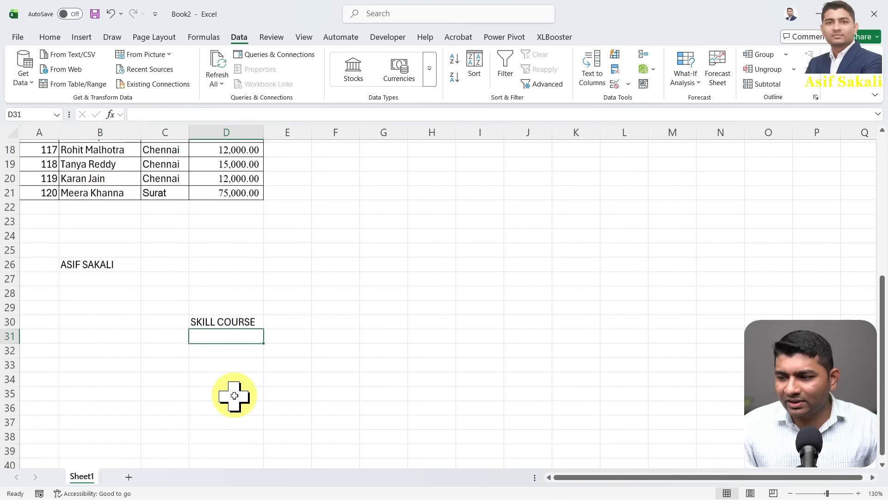
click(235, 396)
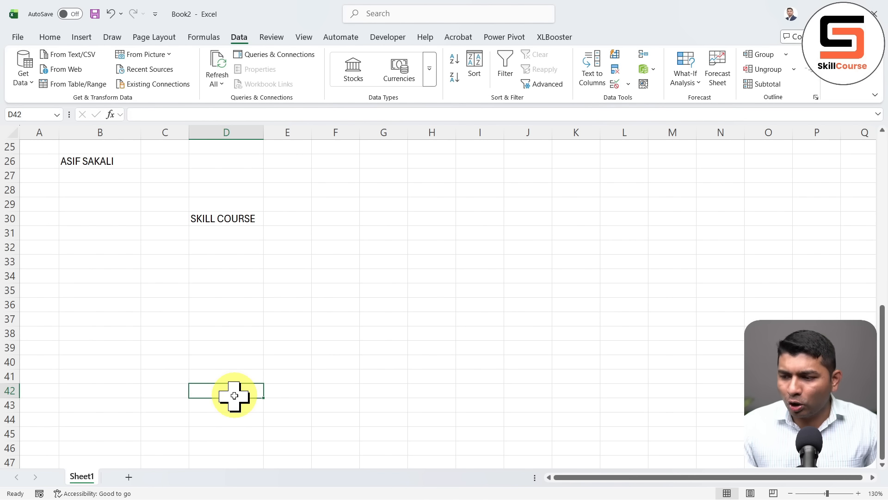
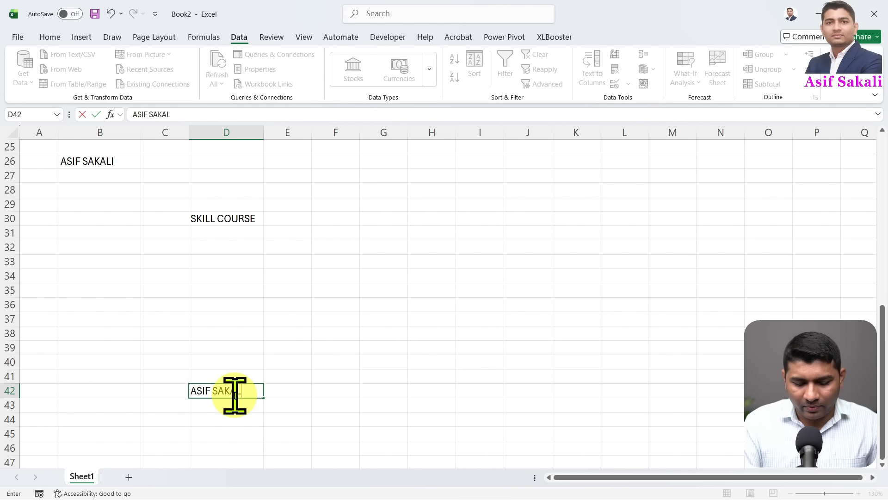
key(Return)
Jump to the new last used cell D42 via Go To Special and make it bold
scroll(234, 395, up, 7)
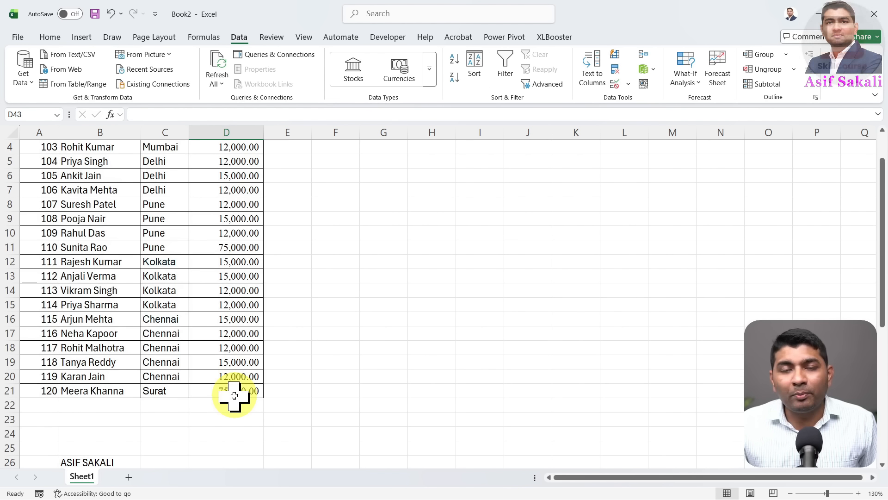
scroll(235, 395, up, 1)
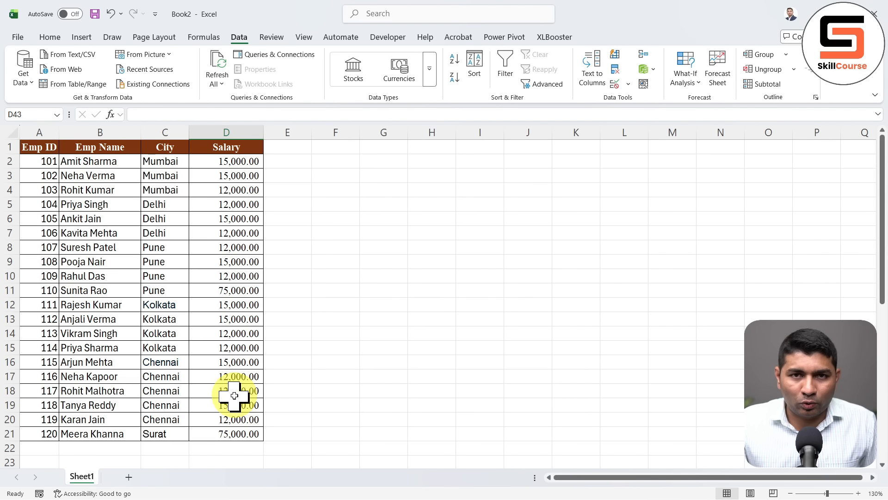
click(158, 248)
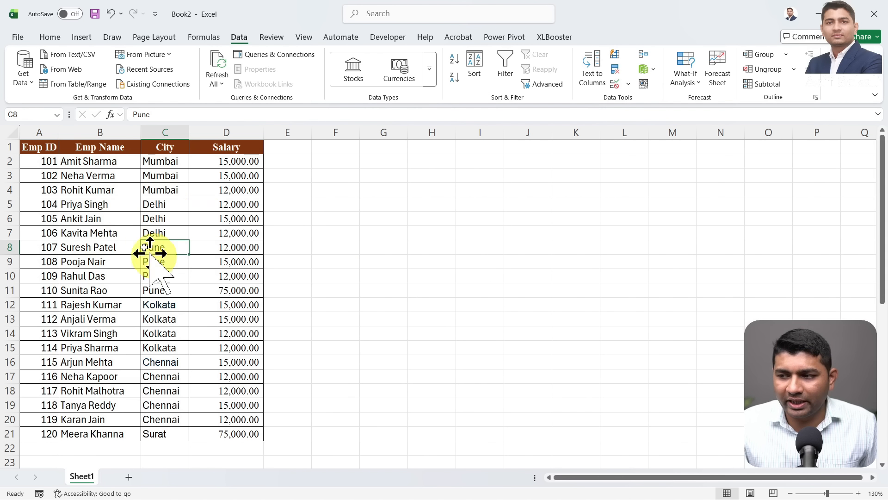
key(ctrl+g)
key(alt+s)
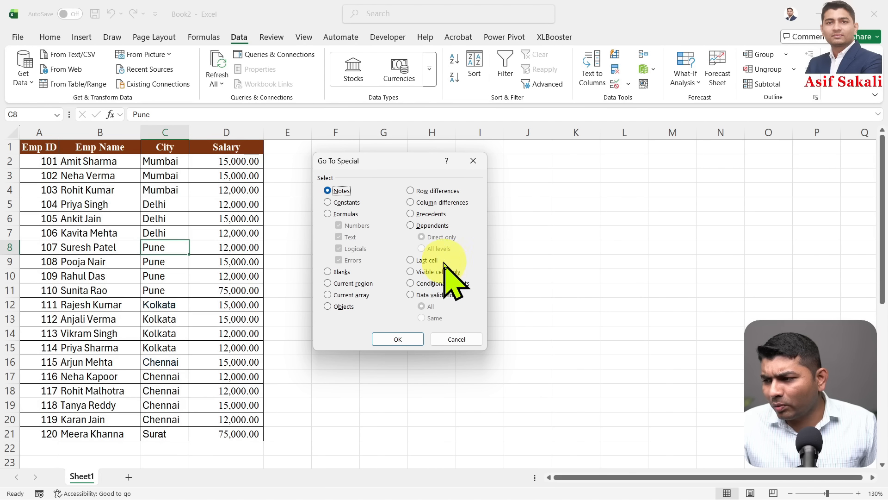
click(406, 340)
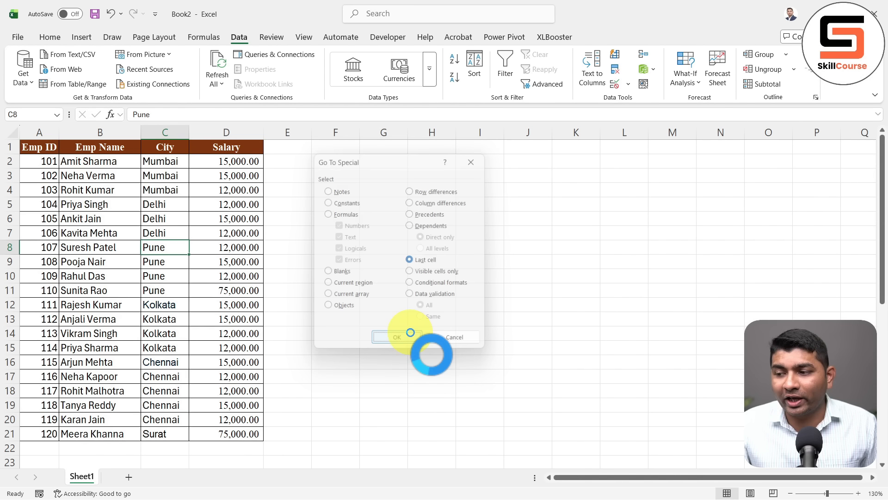
scroll(307, 330, down, 3)
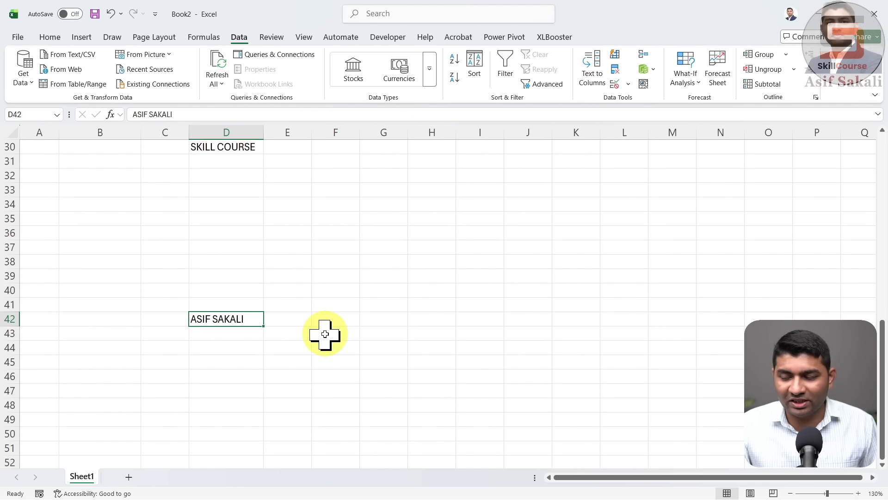
key(ctrl+b)
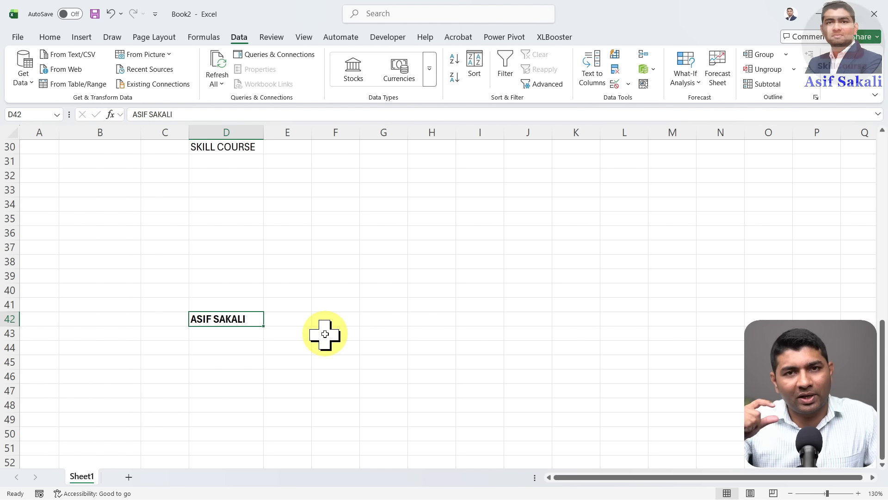
From empty cell G39, open Go To Special and cancel without selecting
click(374, 272)
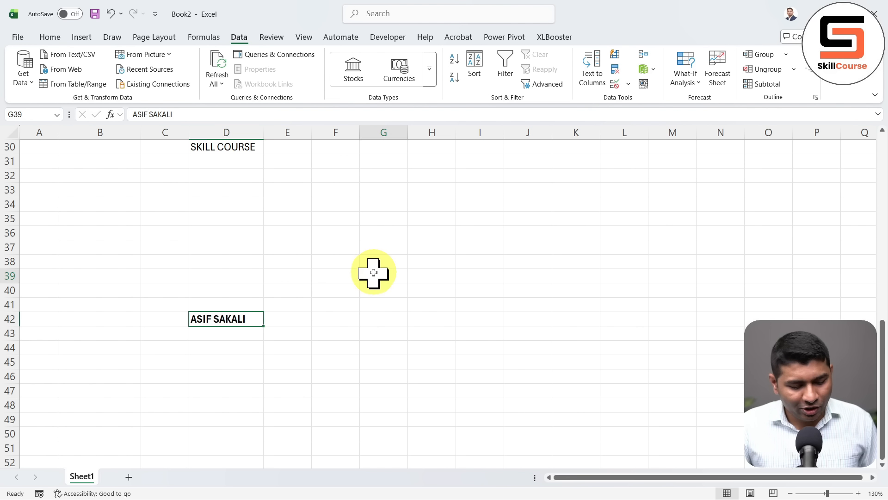
key(ctrl+g)
key(alt+s)
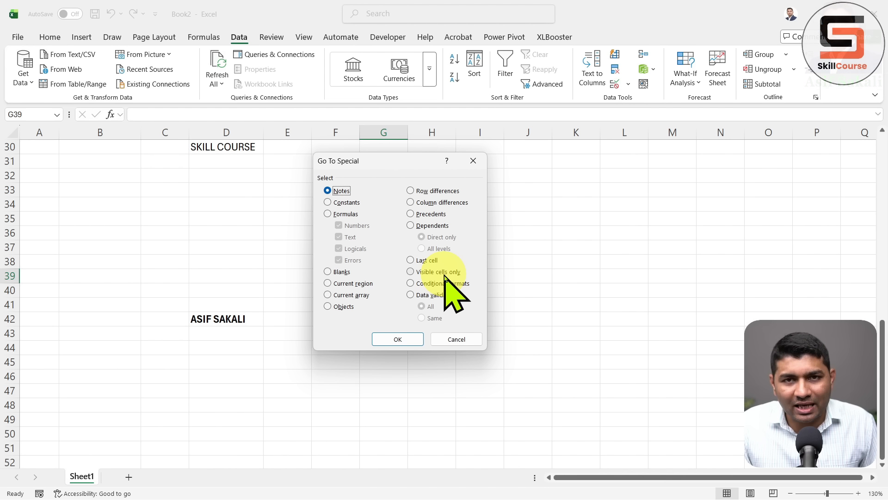
click(456, 339)
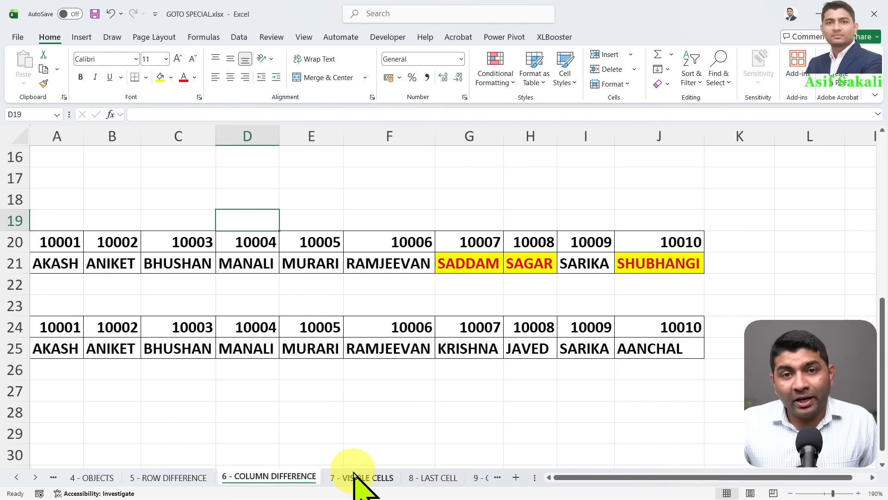
Switch to the 7 - VISIBLE CELLS sheet and select C11 in the Department column
click(362, 478)
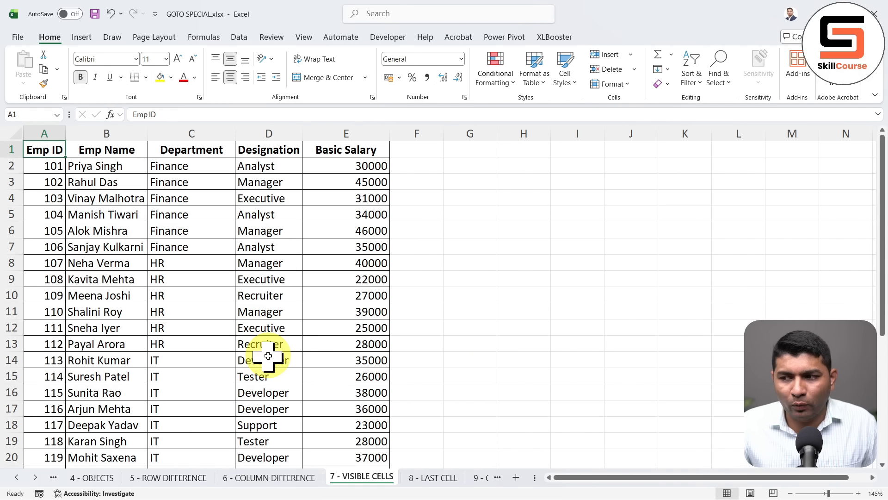
click(212, 309)
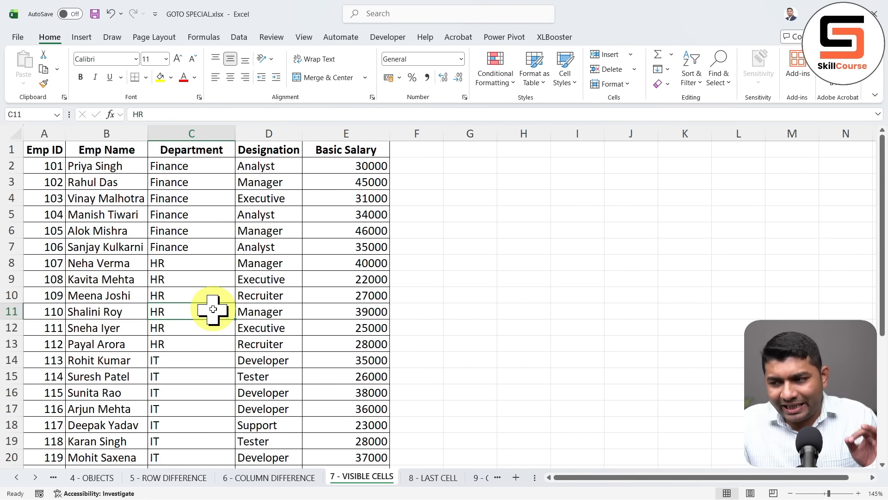
click(245, 41)
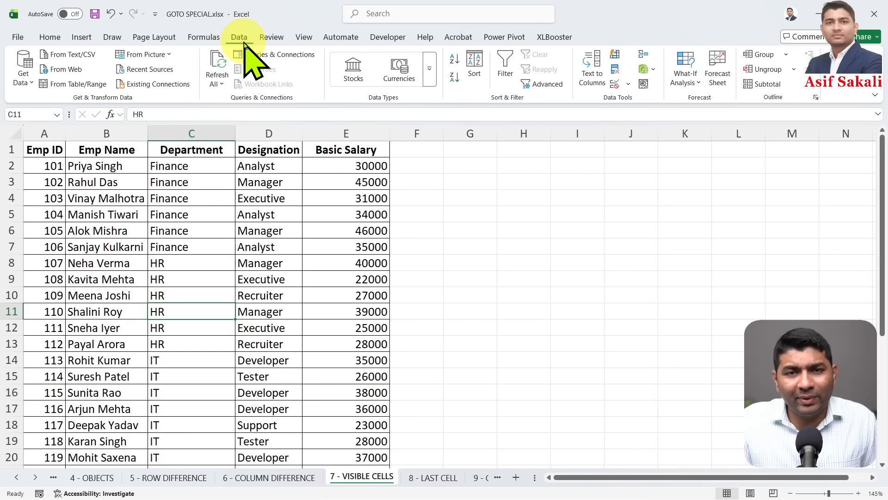
Apply Subtotal: at each change in Department, Sum of Basic Salary
click(763, 90)
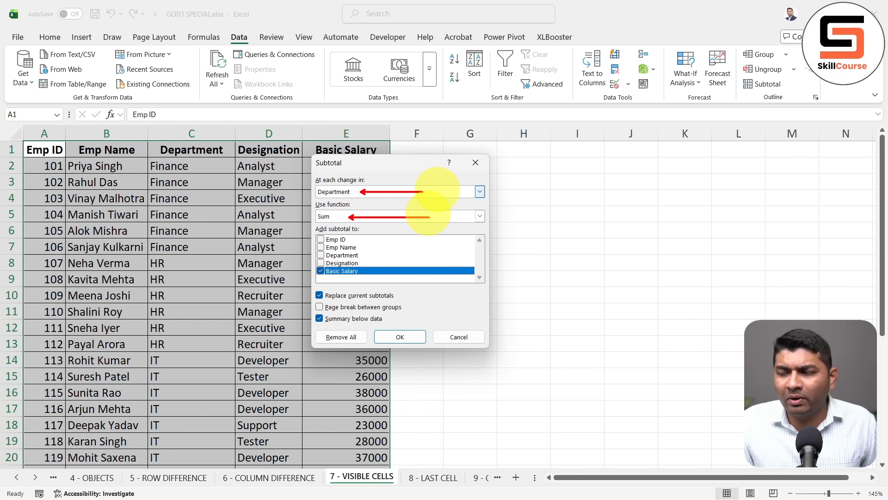
drag(371, 275, 427, 275)
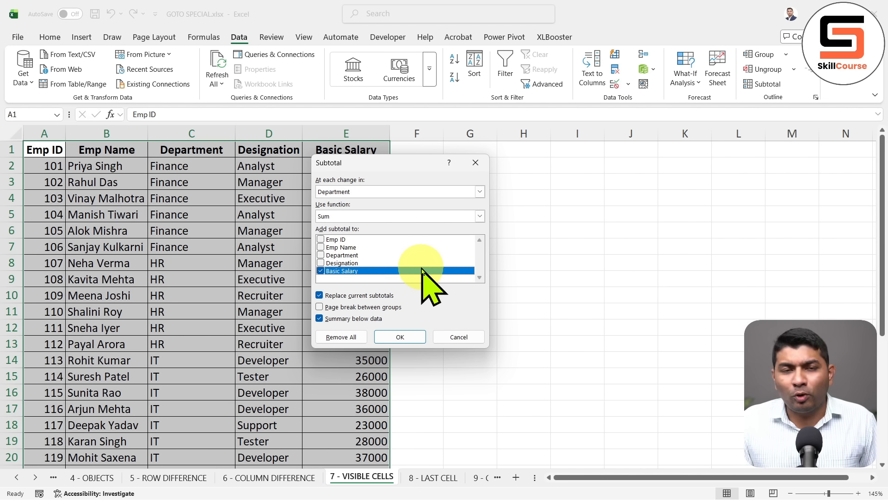
click(356, 192)
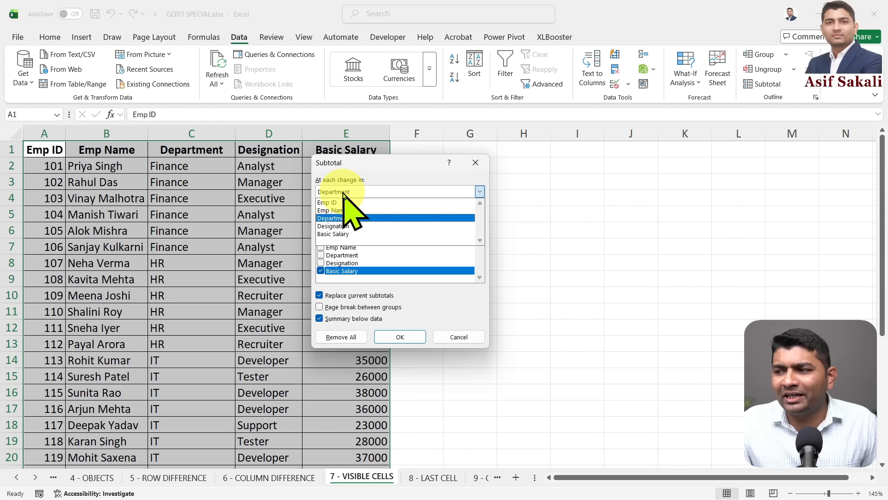
click(357, 218)
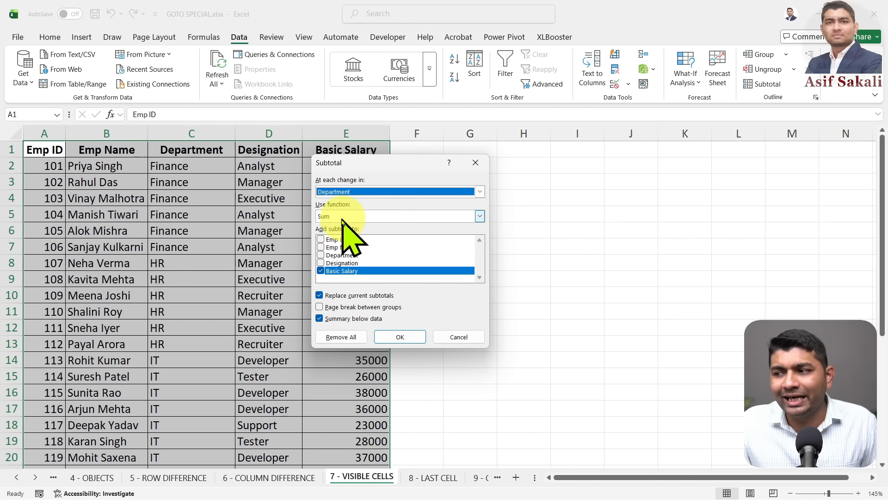
click(394, 336)
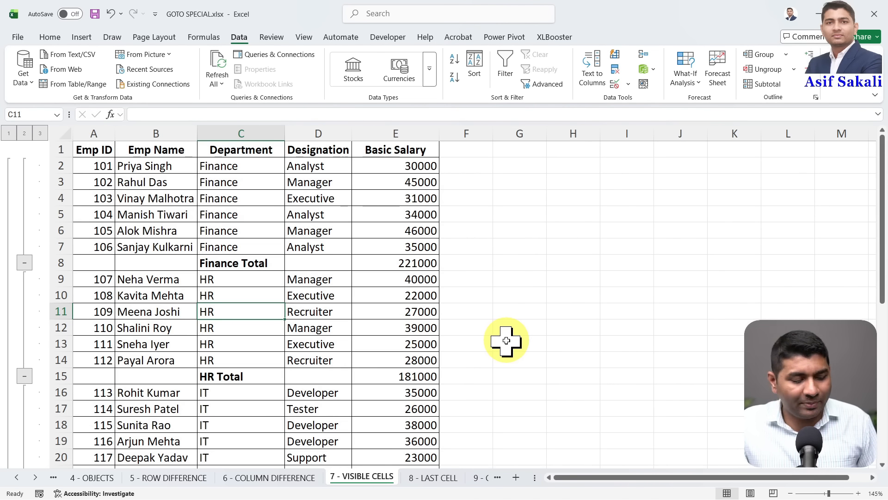
Inspect the SUBTOTAL formula behind the Finance Total in E8
drag(281, 262, 328, 261)
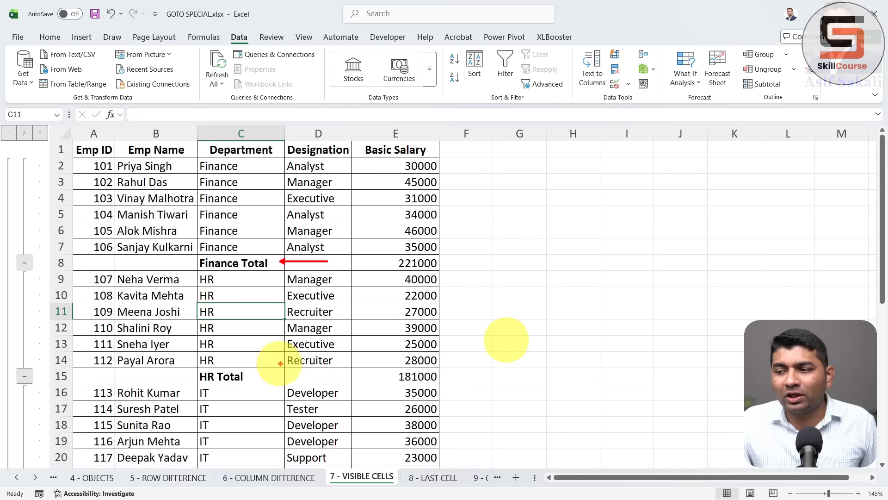
drag(268, 374, 318, 372)
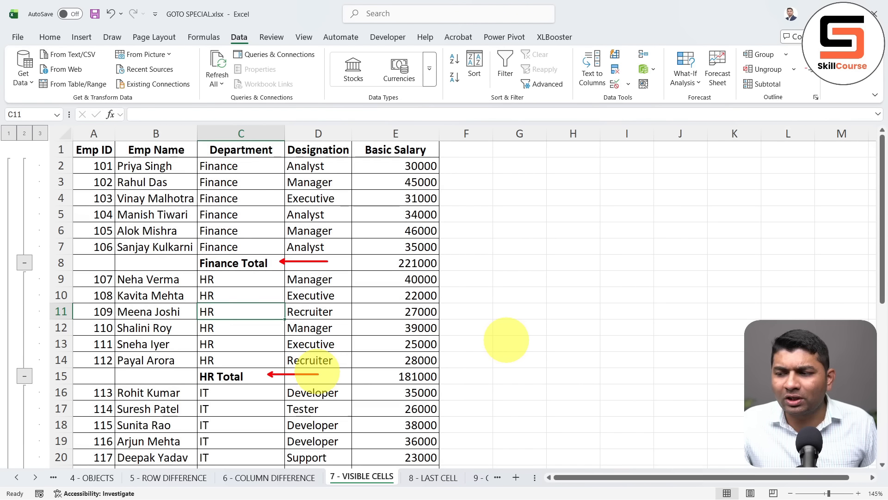
scroll(317, 371, down, 6)
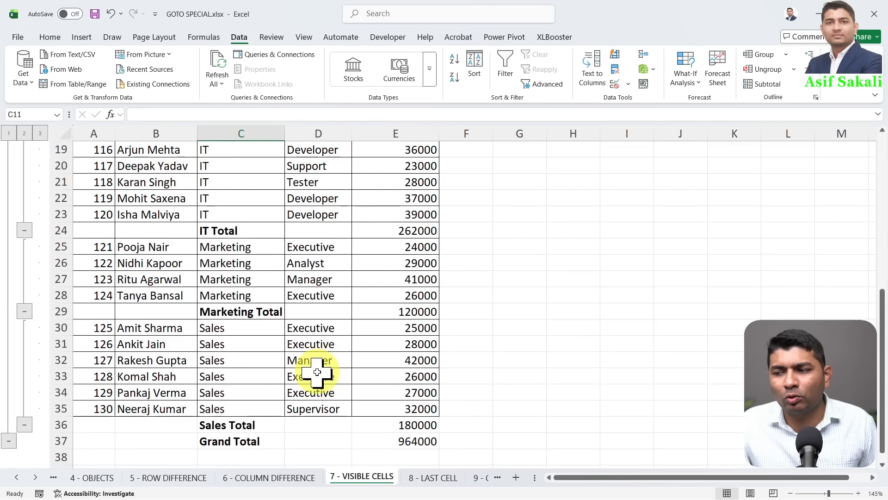
scroll(317, 371, up, 6)
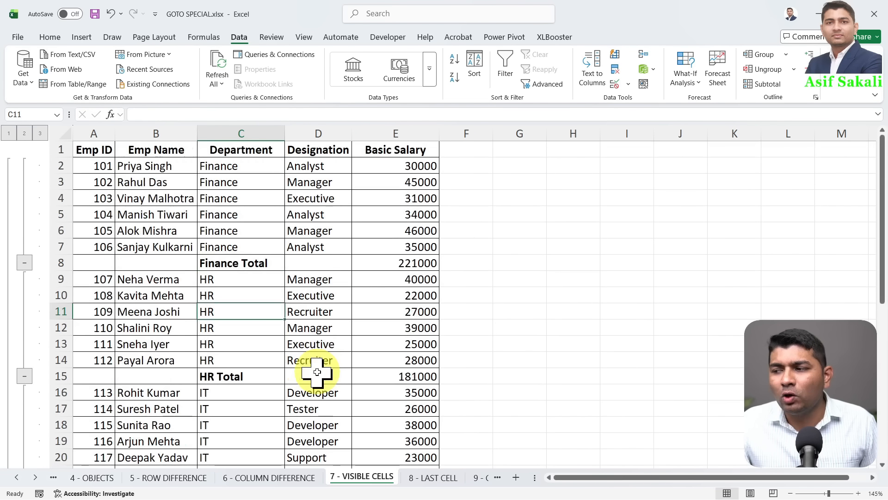
click(417, 259)
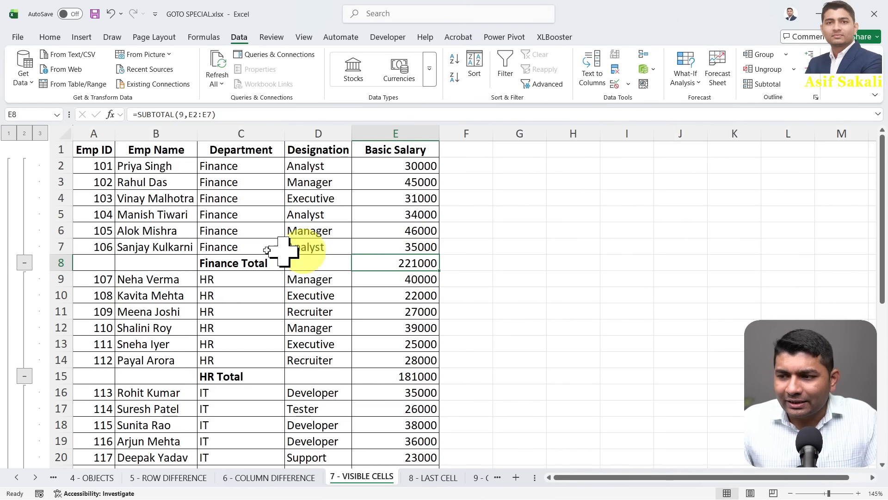
Collapse the Finance, Marketing and IT groups to their total rows
click(24, 263)
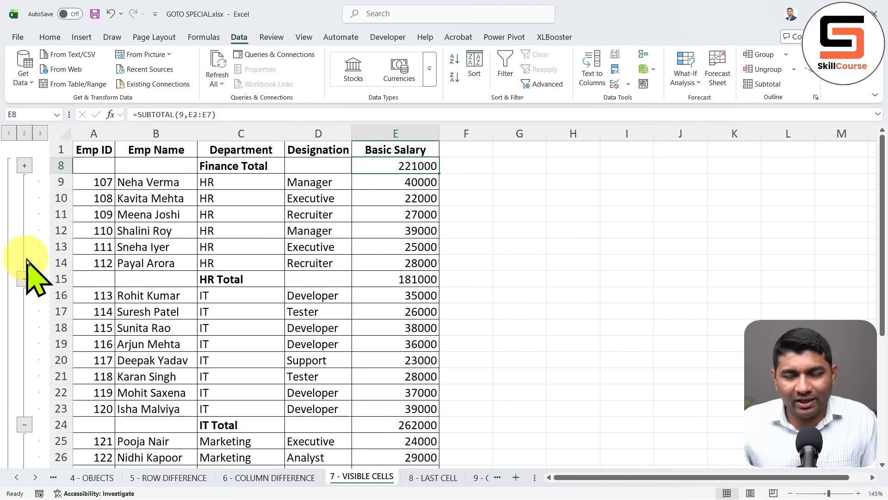
scroll(32, 278, down, 4)
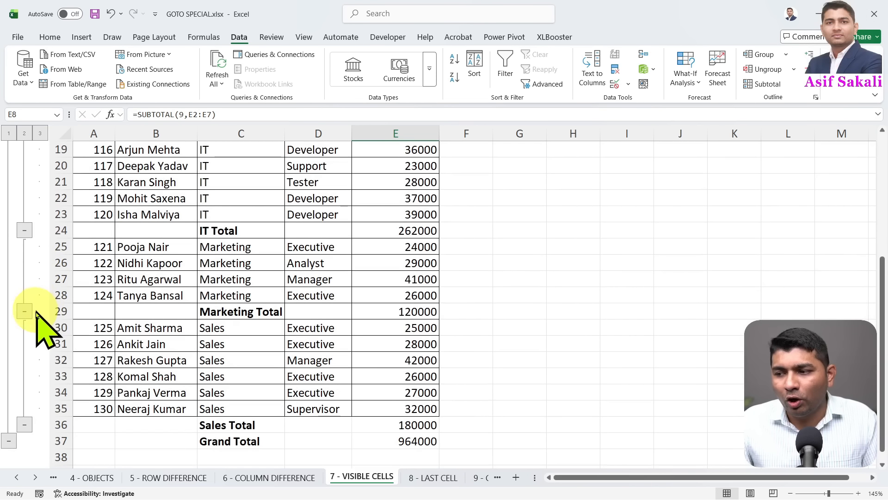
click(24, 311)
scroll(42, 305, up, 2)
click(25, 327)
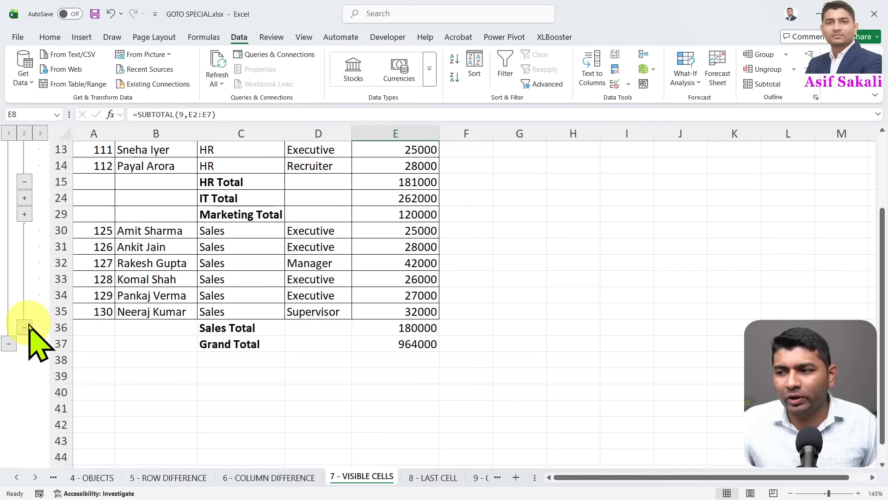
scroll(188, 265, up, 2)
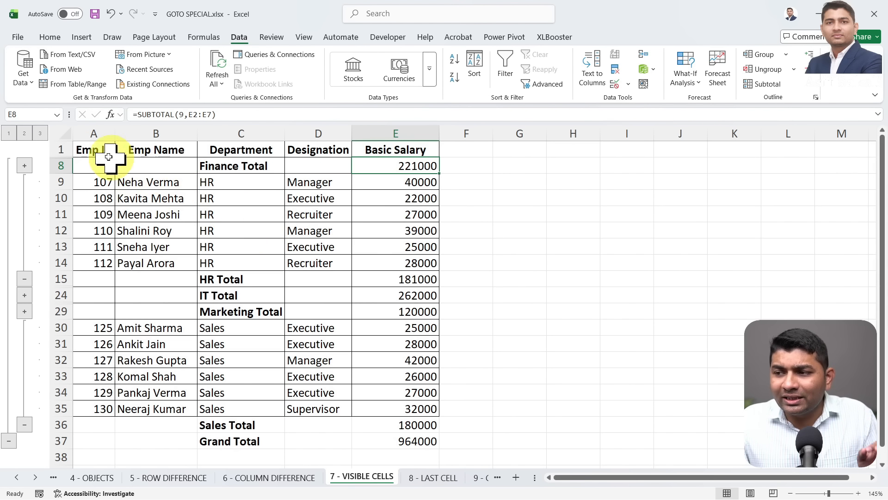
Copy table A1:E37 and paste it into a new workbook, Book6
drag(111, 149, 419, 434)
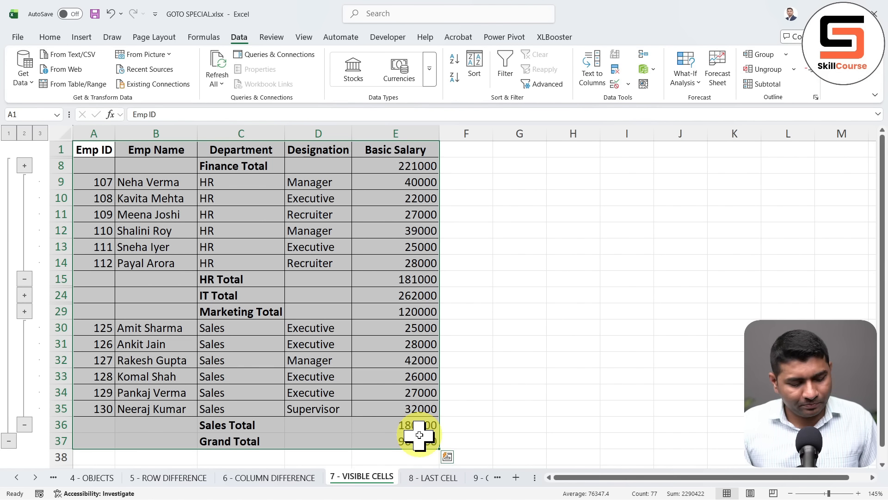
mouse_move(277, 294)
mouse_down()
mouse_move(291, 323)
mouse_move(552, 204)
mouse_up()
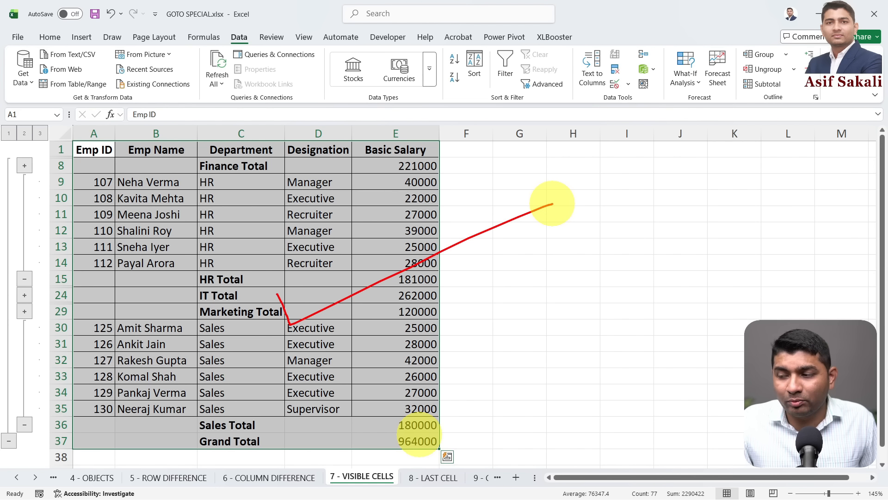
click(294, 264)
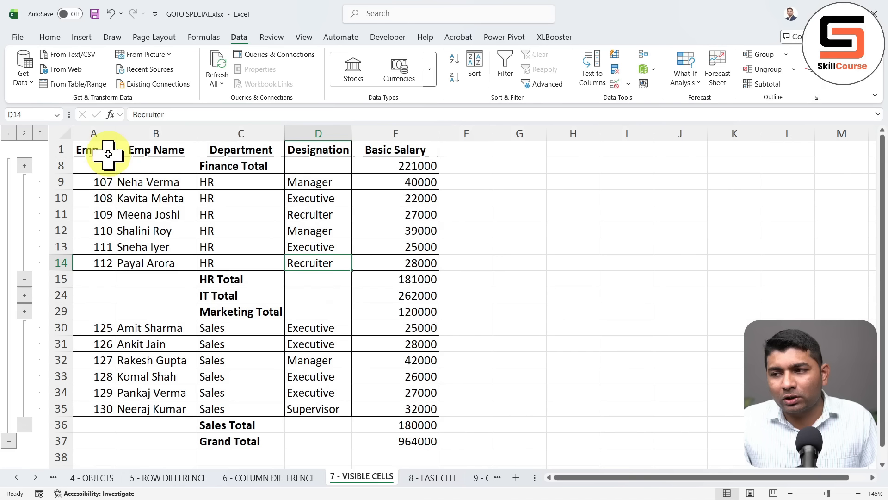
drag(103, 148, 421, 435)
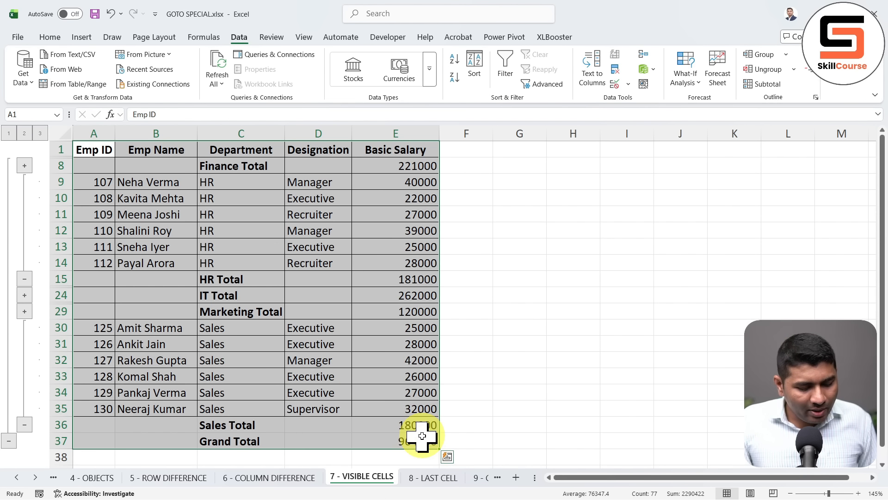
key(ctrl+c)
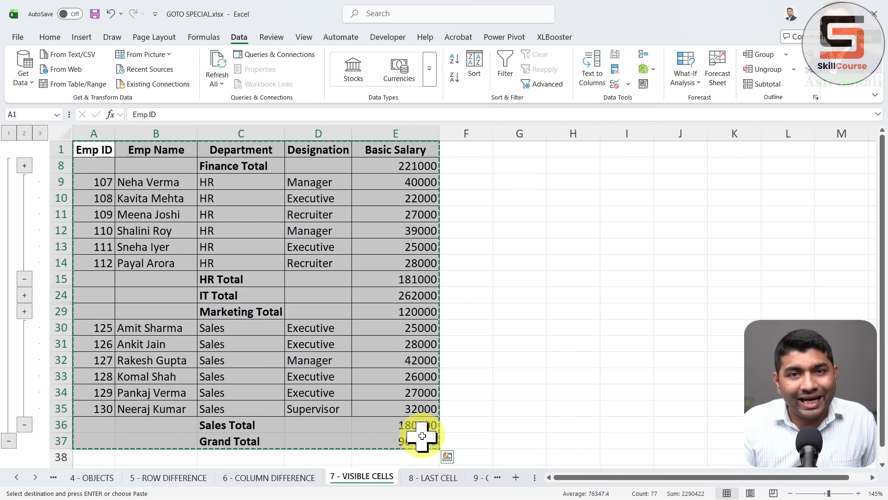
key(ctrl+n)
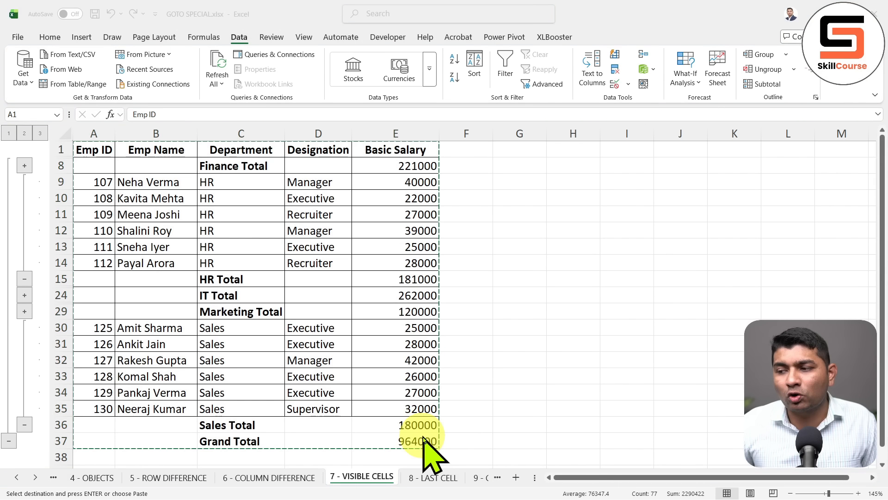
key(ctrl+v)
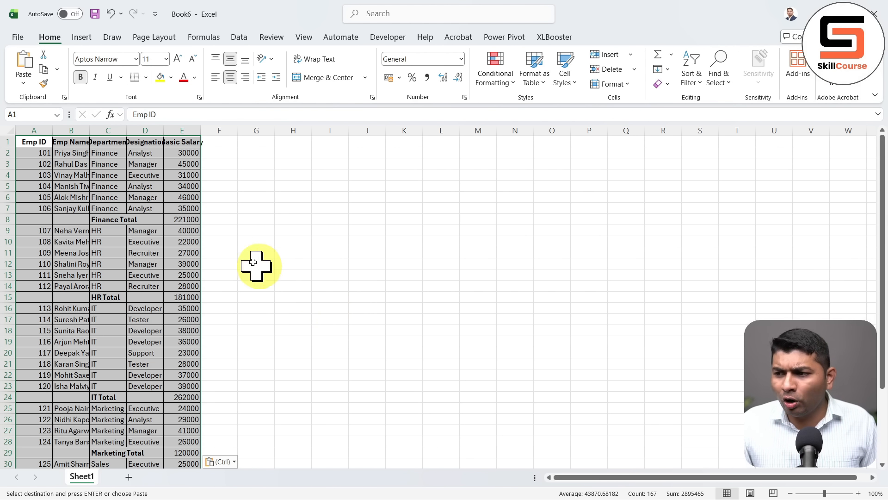
AutoFit columns A–E of Book6's pasted table and scroll through it, revealing the hidden detail rows
click(177, 134)
drag(177, 134, 50, 131)
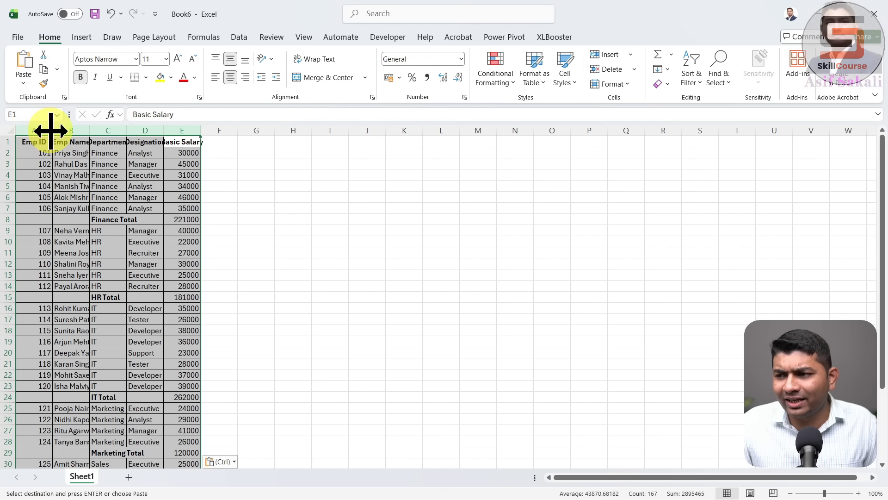
double_click(52, 130)
click(28, 141)
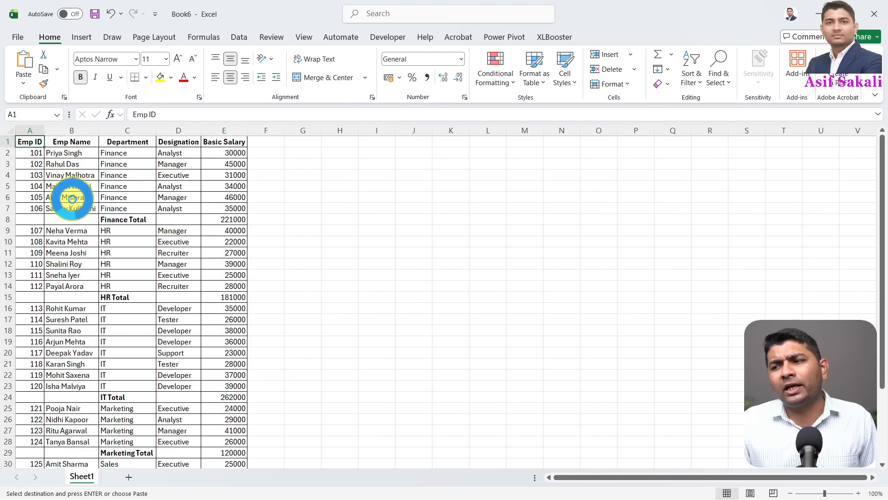
scroll(71, 194, up, 3)
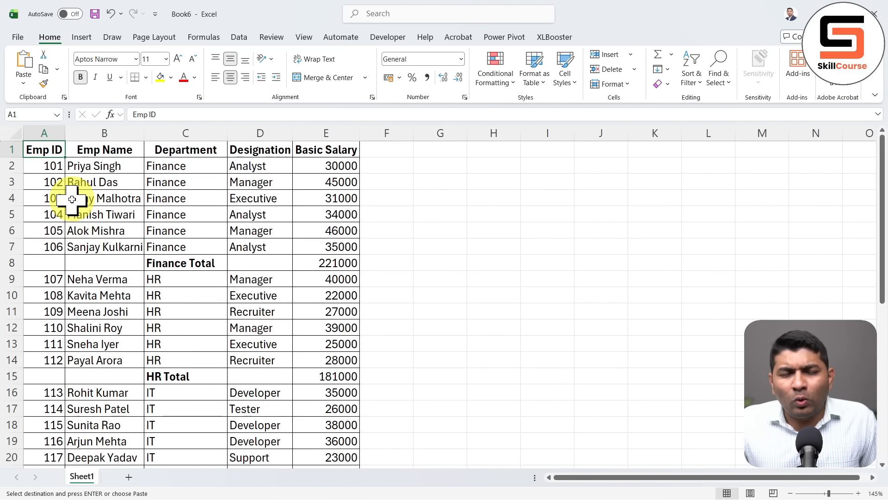
scroll(105, 234, down, 7)
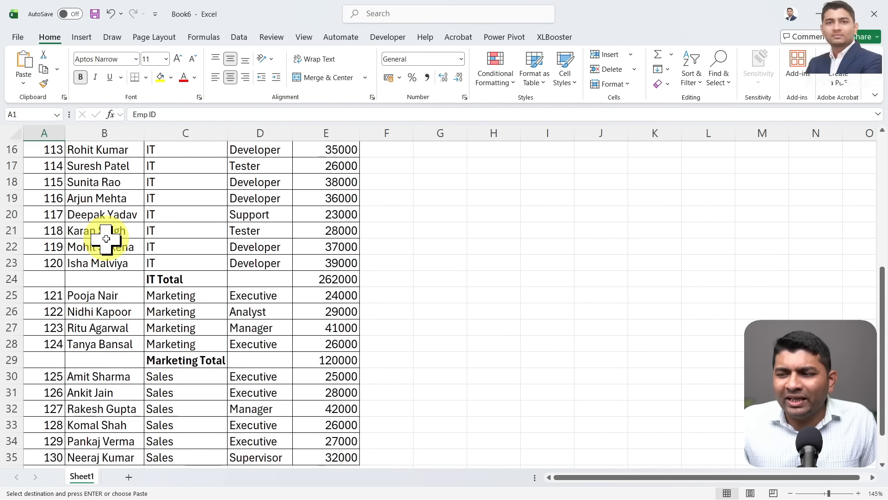
scroll(106, 238, down, 1)
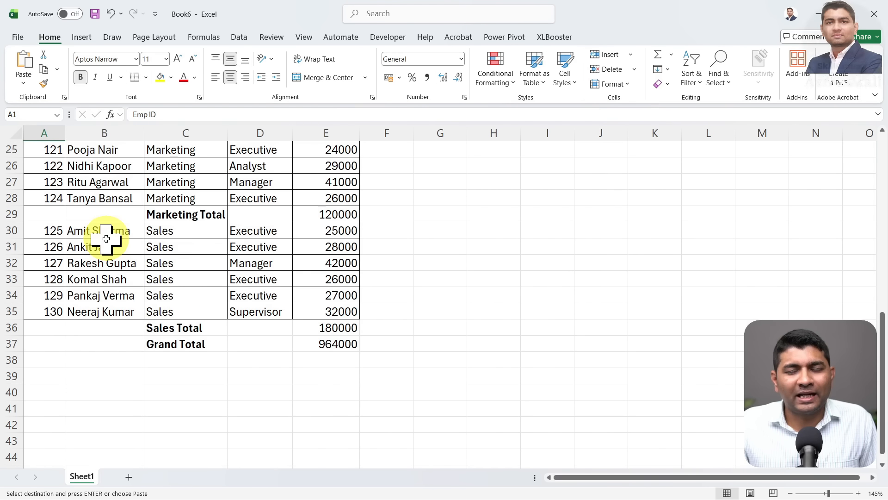
scroll(106, 238, up, 8)
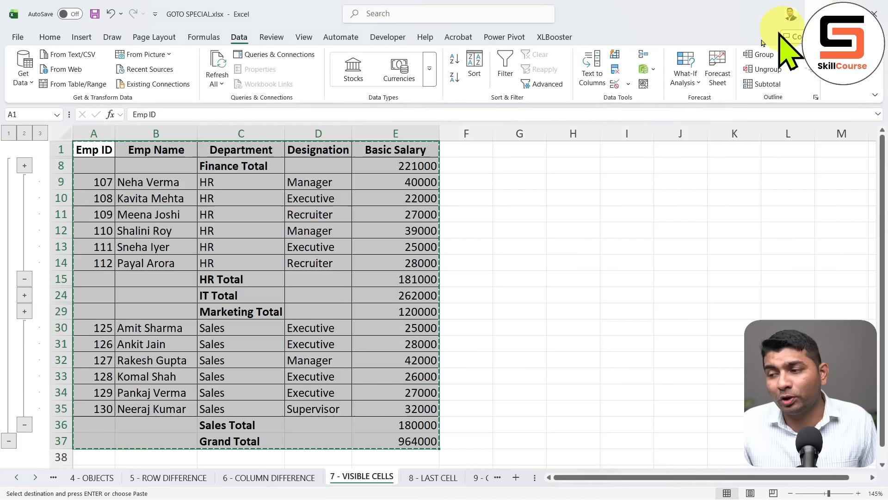
Cancel the pending copy and select only the visible cells of the collapsed table
click(278, 211)
key(Escape)
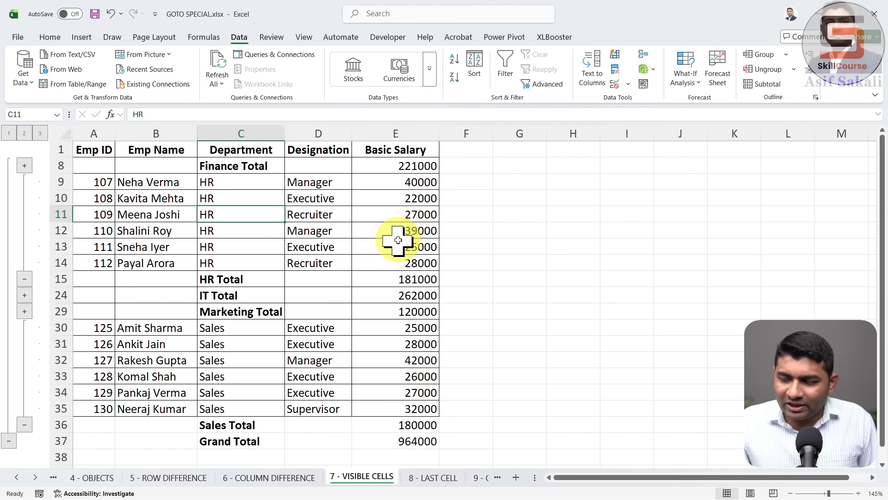
key(ctrl+g)
key(alt+s)
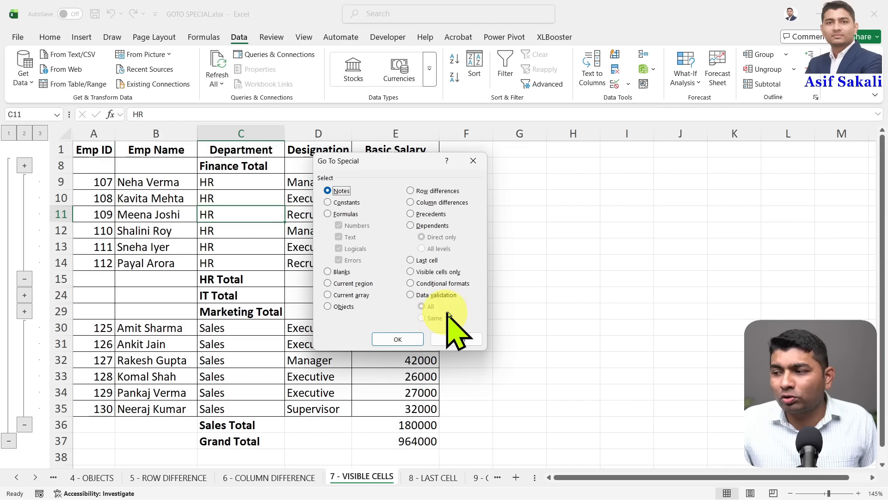
click(459, 273)
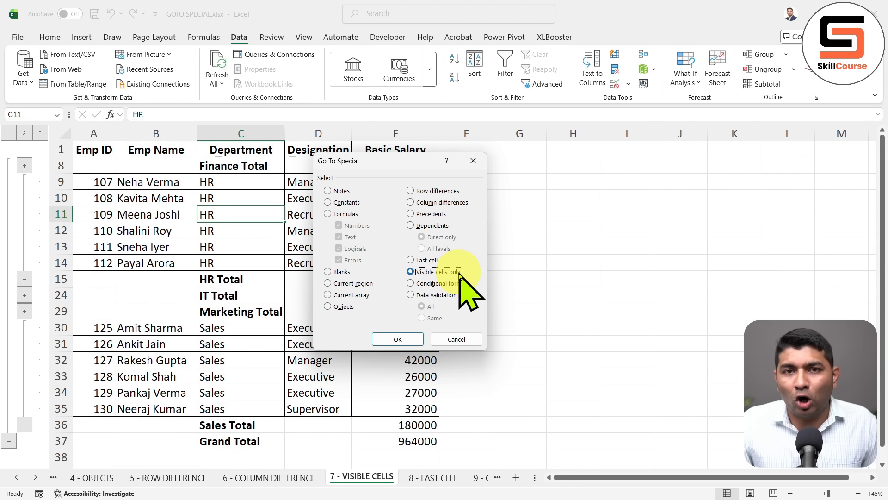
click(411, 340)
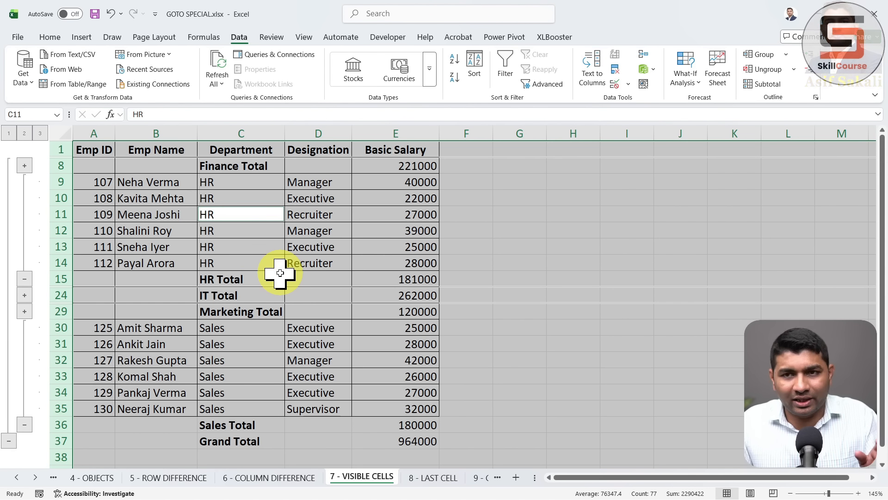
Reselect the table range from A1 down to E35
drag(99, 148, 393, 246)
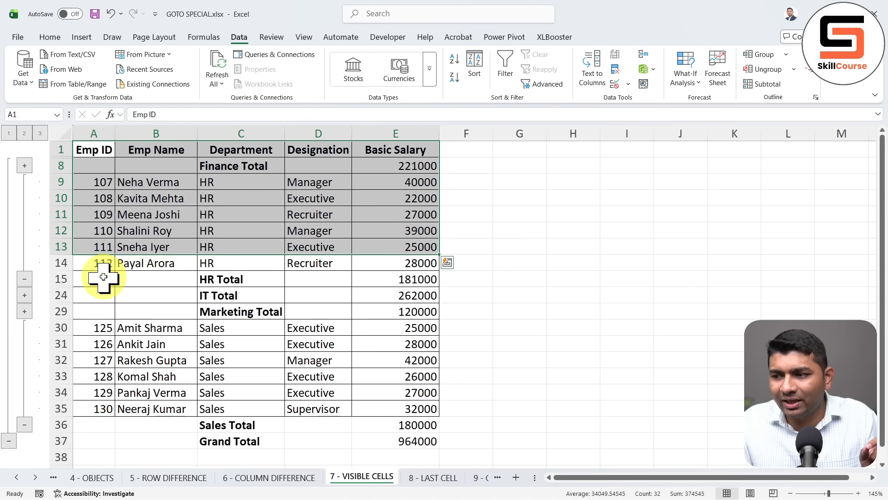
drag(99, 278, 377, 394)
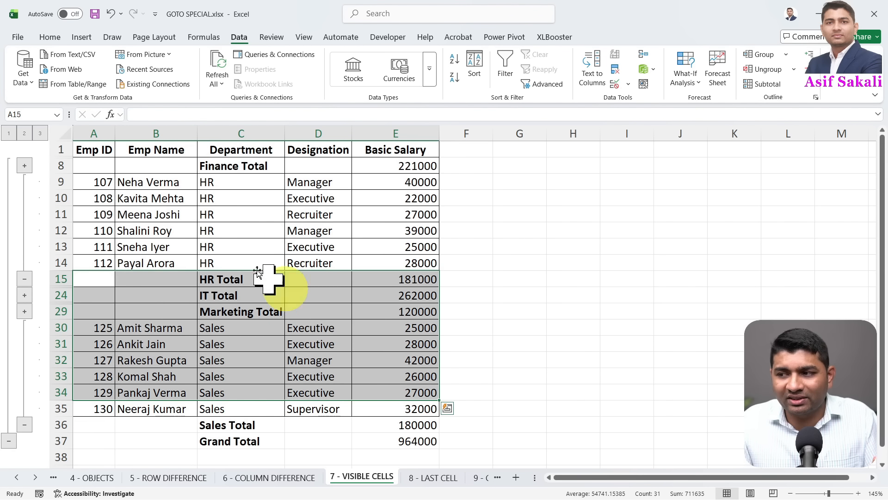
drag(107, 151, 424, 404)
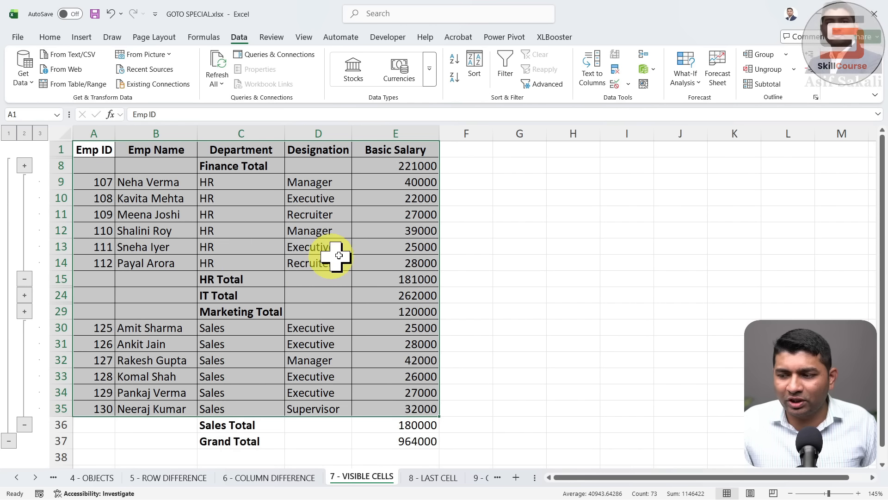
Select the collapsed table's visible cells only, then bring up the Book6 workbook
key(ctrl+g)
key(alt+s)
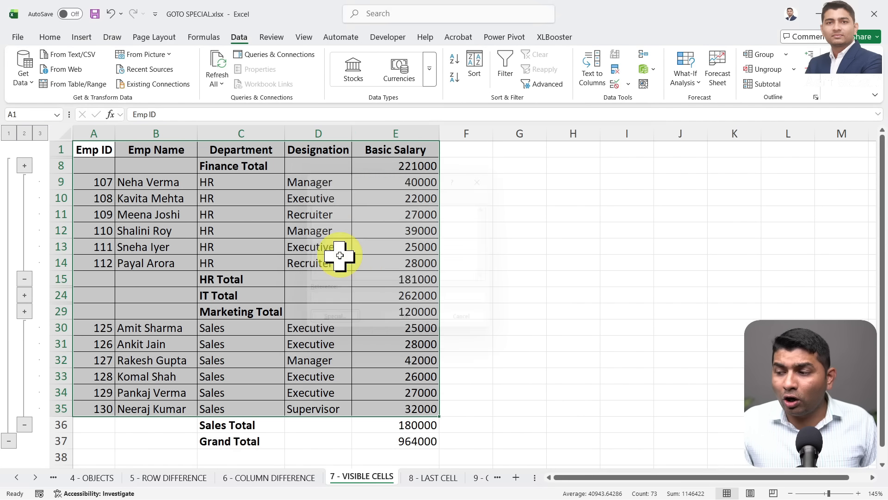
click(438, 273)
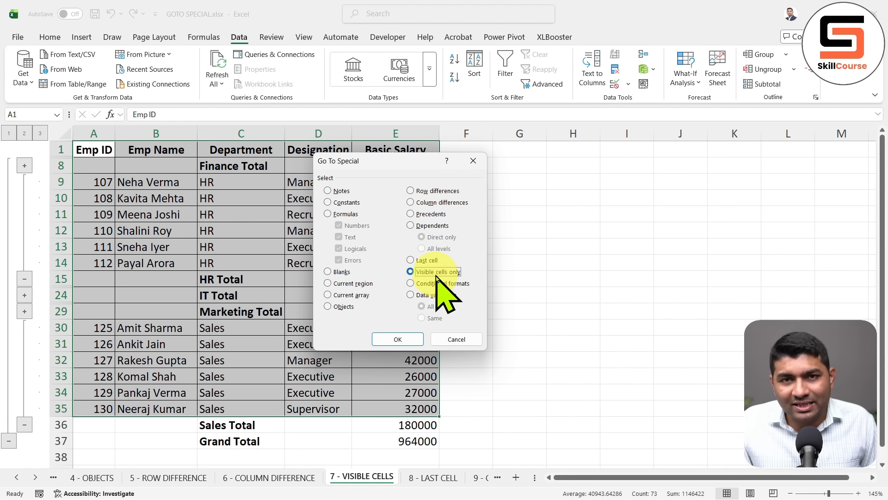
click(407, 340)
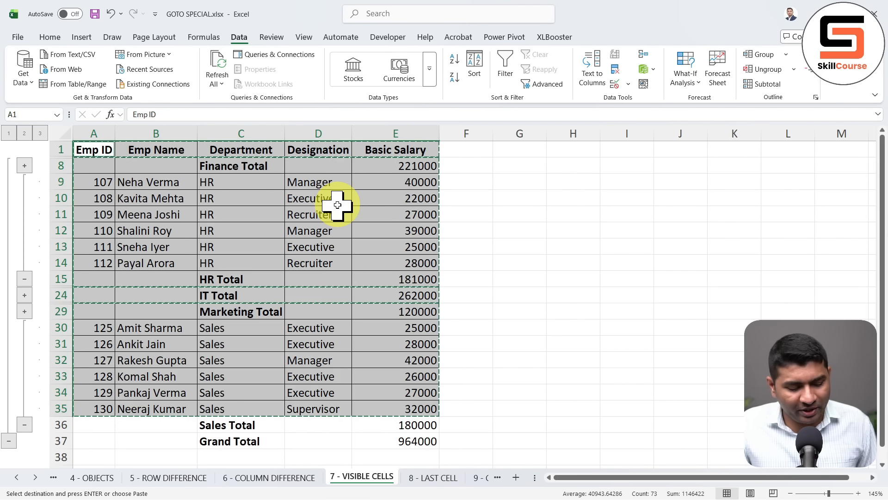
key(ctrl+n)
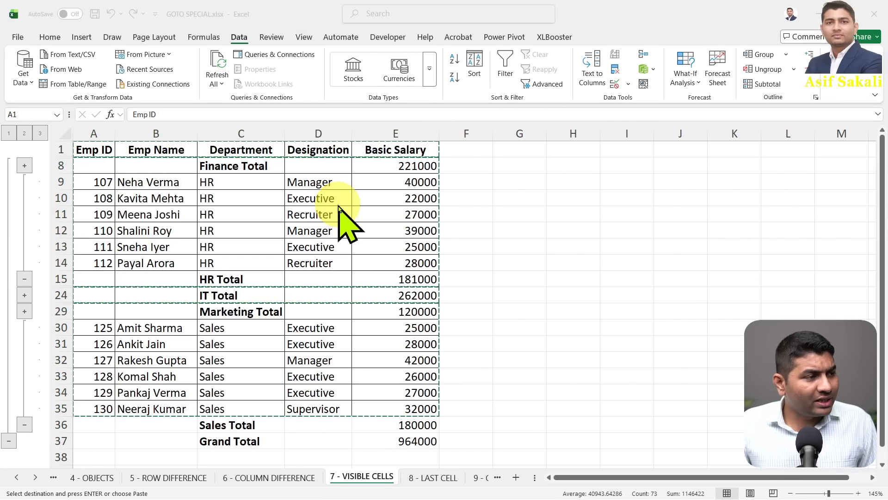
key(ctrl+v)
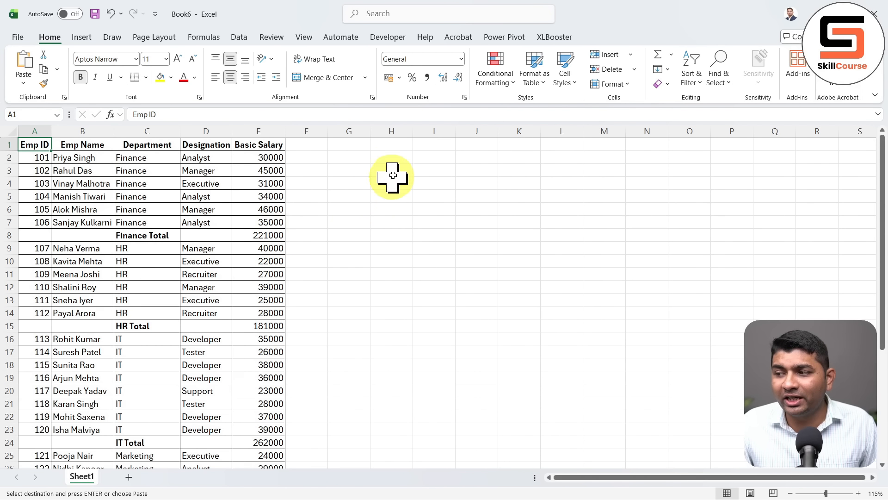
Paste the visible rows at H1 in Book6, AutoFit columns H–L, and return to GOTO SPECIAL
click(385, 150)
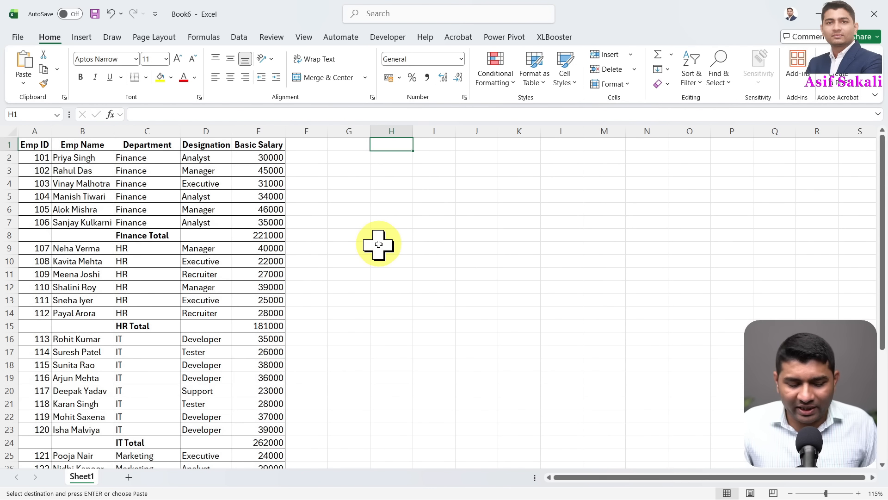
key(ctrl+v)
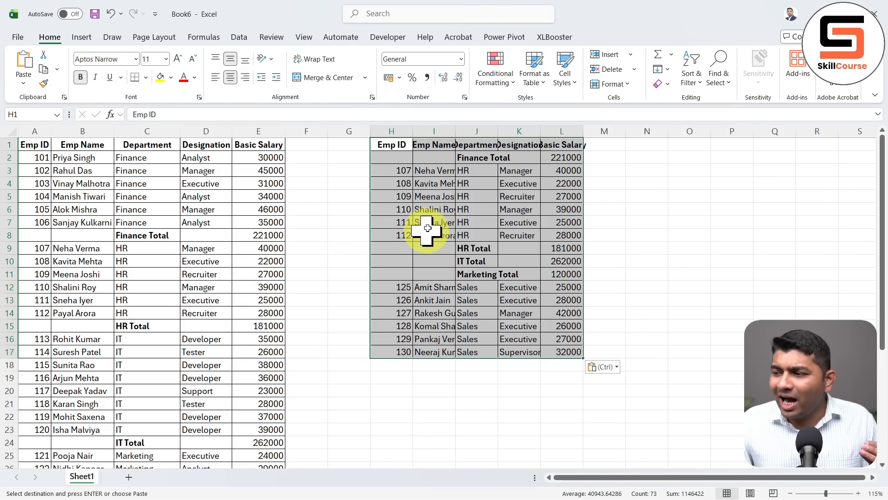
drag(393, 131, 561, 119)
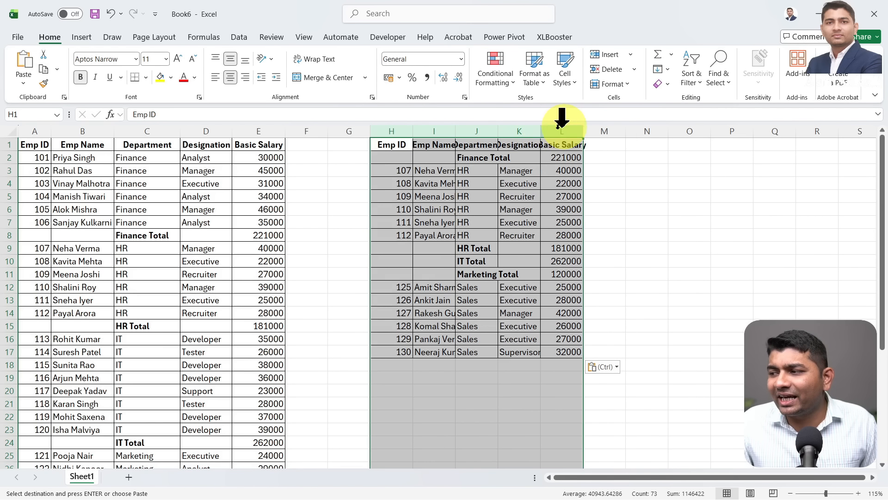
double_click(540, 132)
click(398, 148)
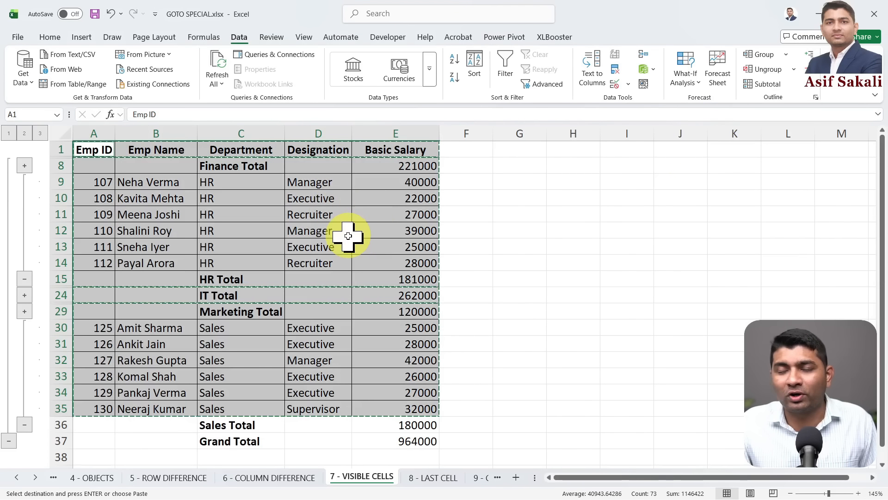
click(348, 236)
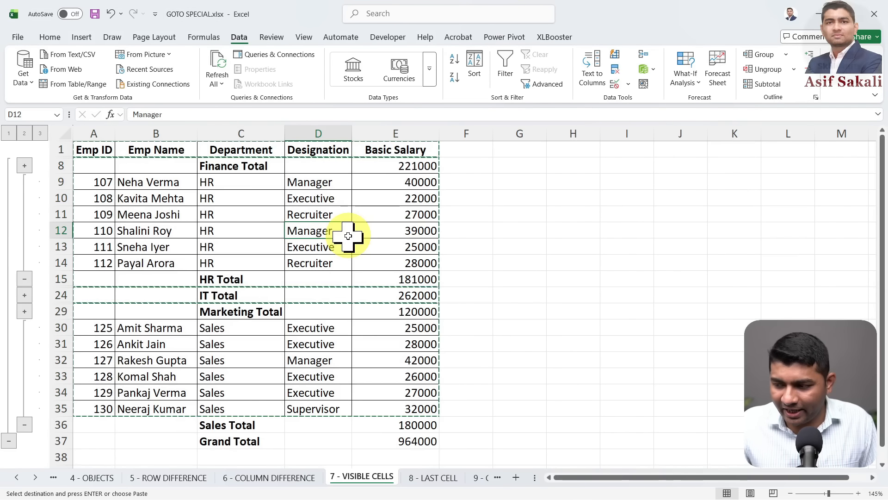
Clear the copy marquee and move to a table cell on the 9 - CONDITIONAL FORMATTING sheet
key(Escape)
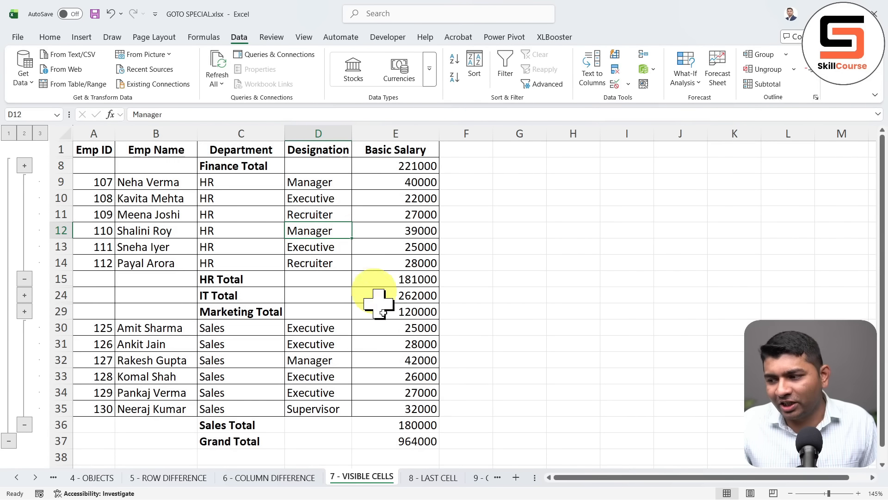
click(422, 478)
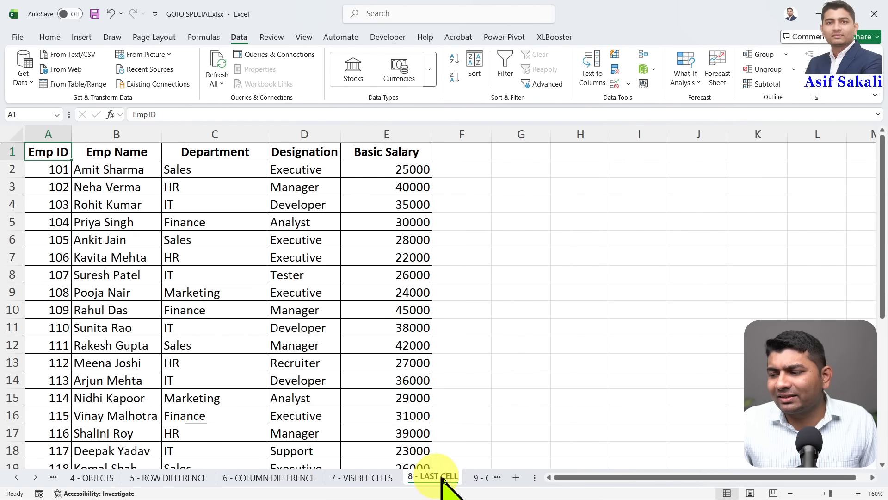
click(480, 478)
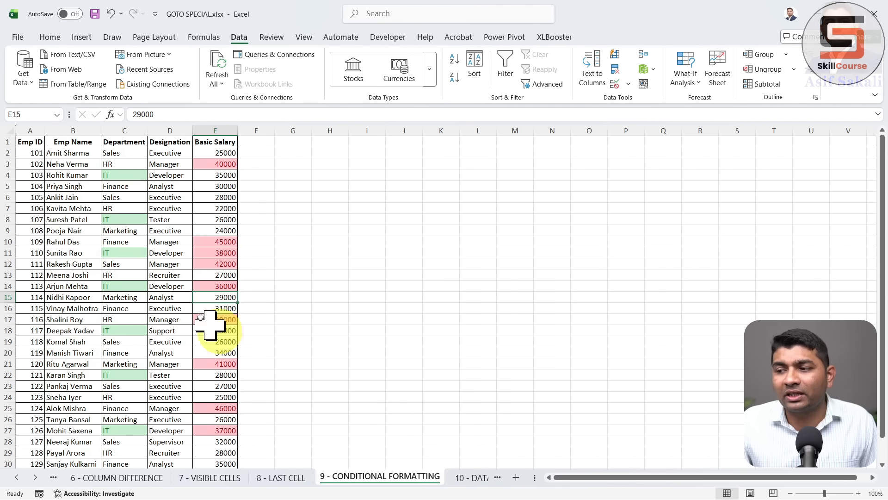
click(131, 263)
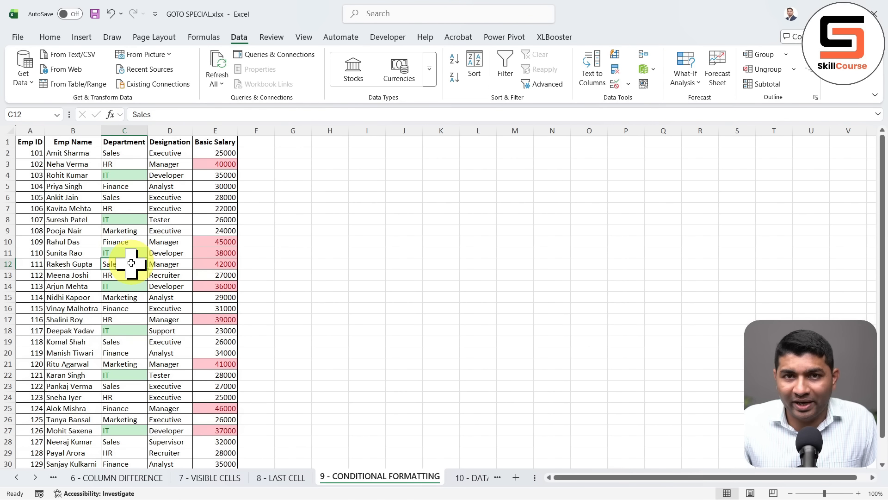
Select every conditionally formatted cell via Go To Special > Conditional formats
key(ctrl+g)
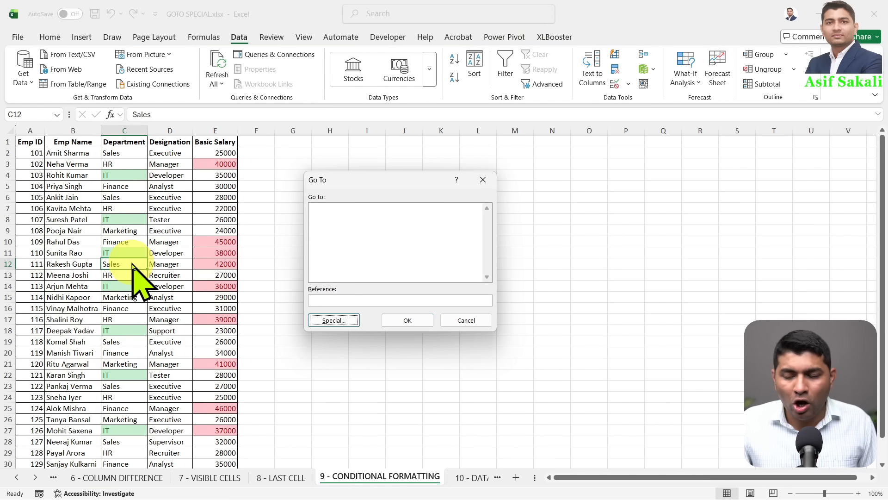
key(alt+s)
click(442, 284)
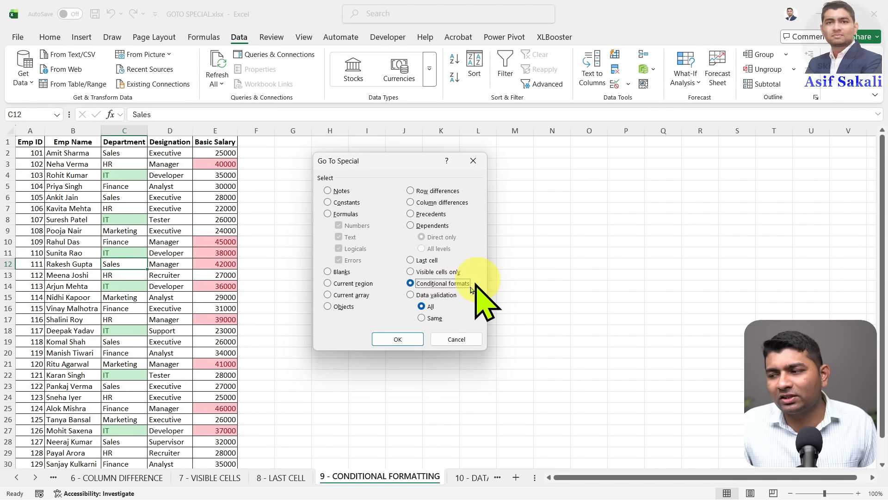
click(402, 340)
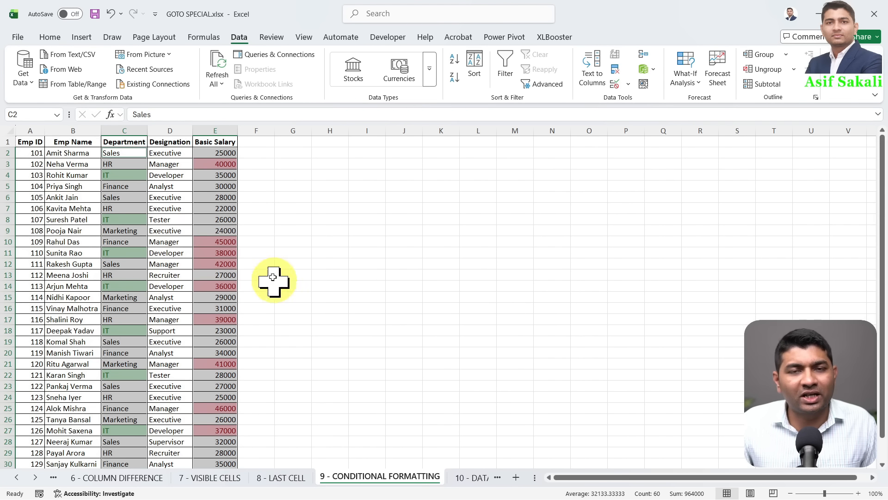
Select the Basic Salary cells sharing E11's conditional format, then go to the 10 - DATA VALIDATION sheet
click(221, 250)
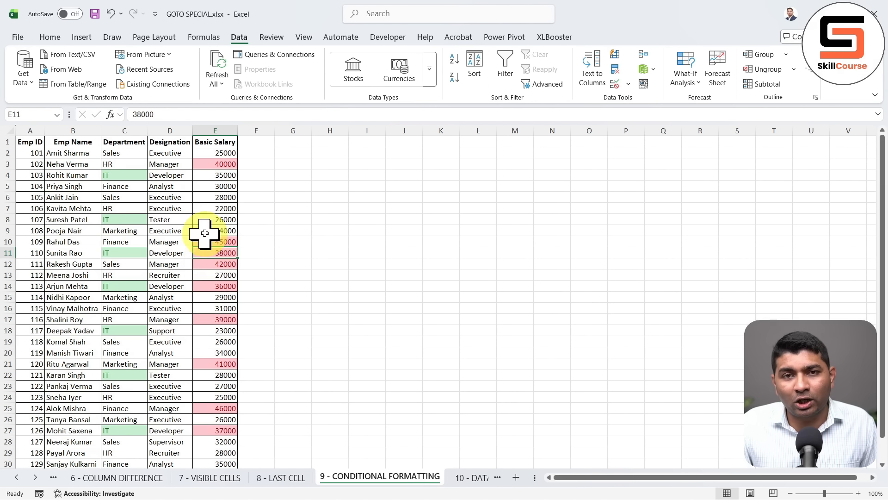
key(ctrl+g)
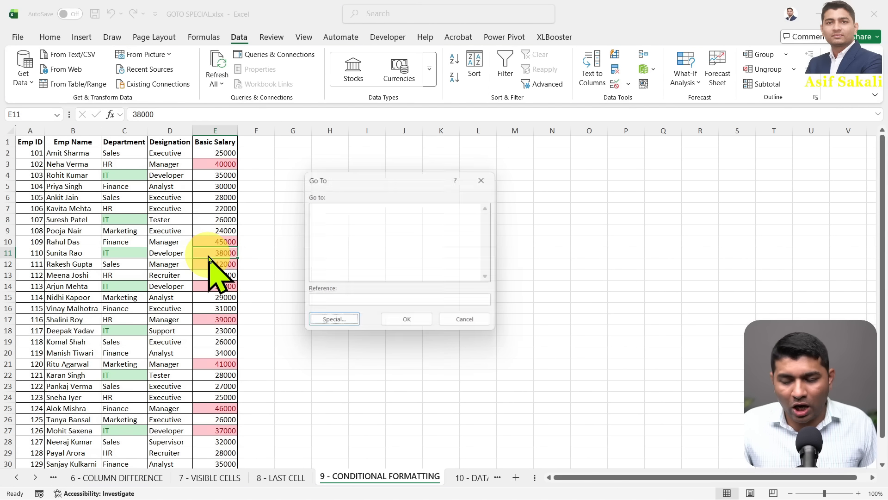
key(alt+s)
click(430, 283)
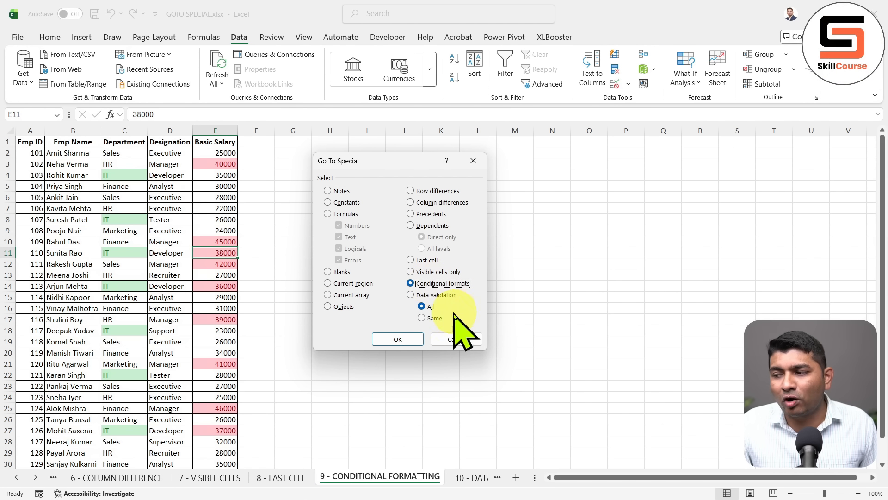
click(407, 339)
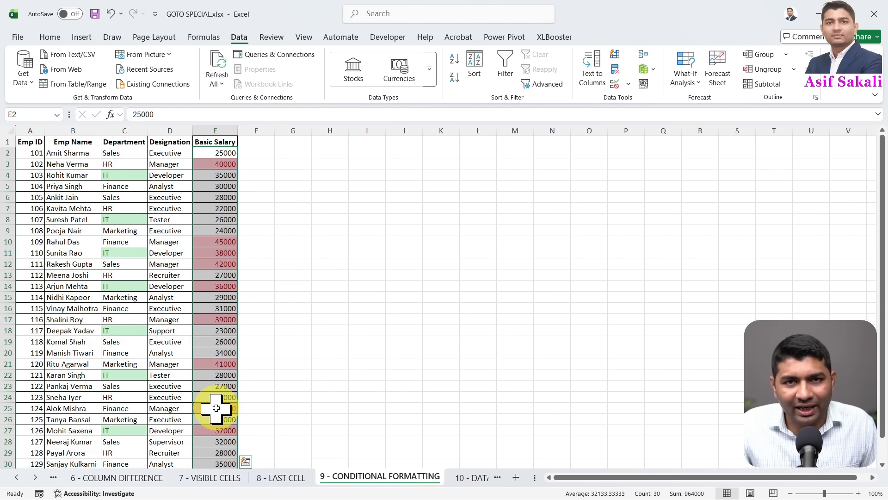
click(227, 331)
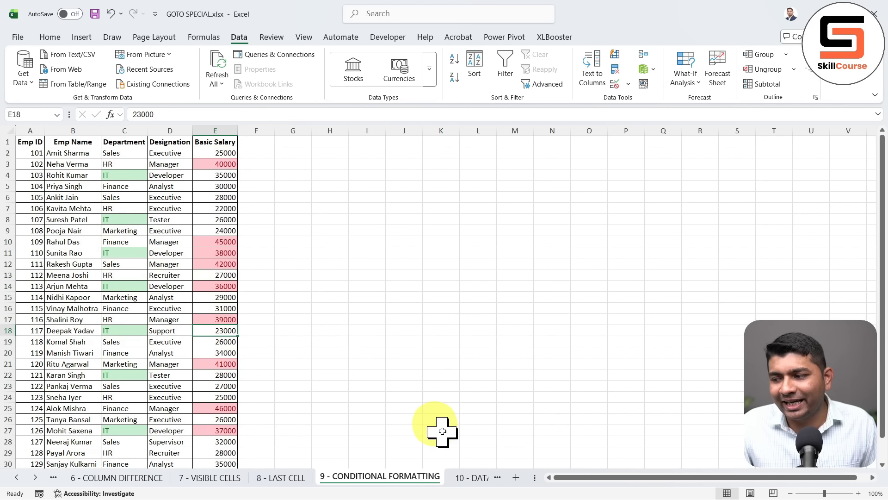
click(460, 479)
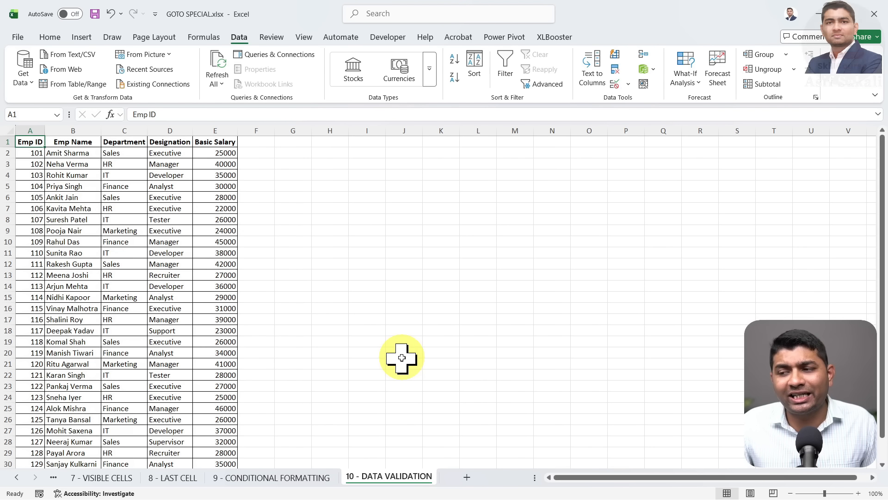
Select all cells on the sheet that carry data validation
click(179, 265)
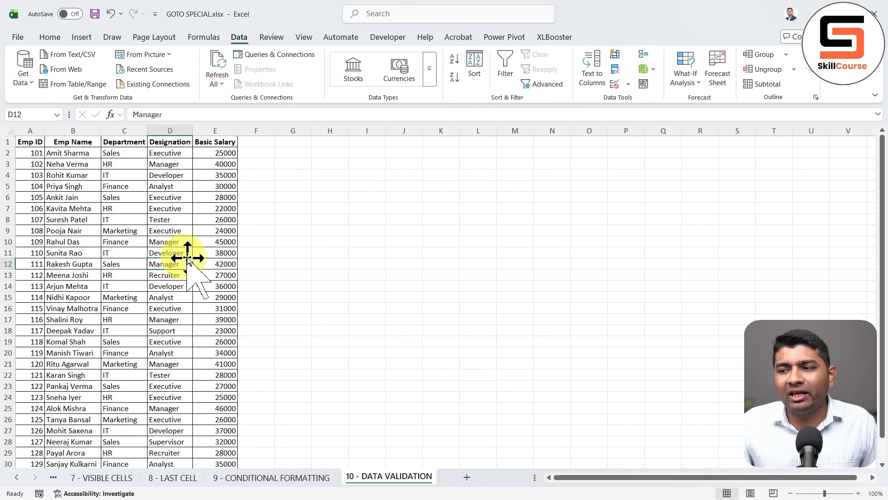
drag(29, 164, 25, 330)
click(25, 242)
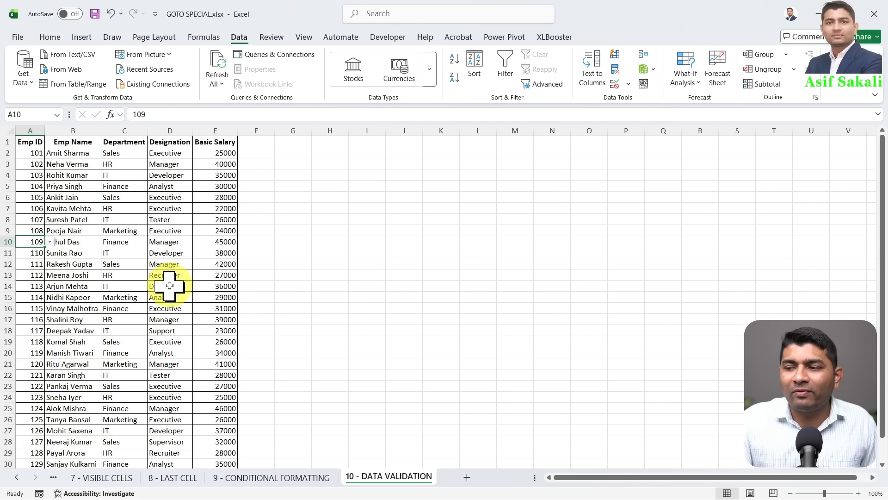
key(ctrl+g)
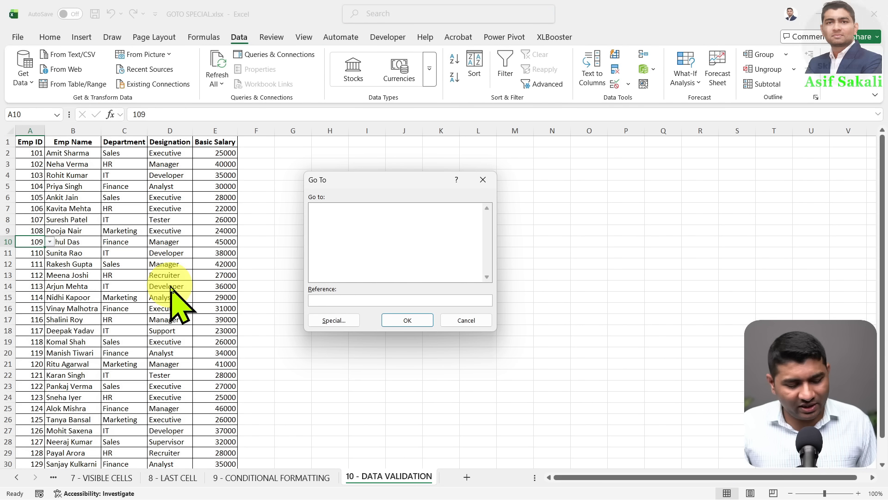
key(alt+s)
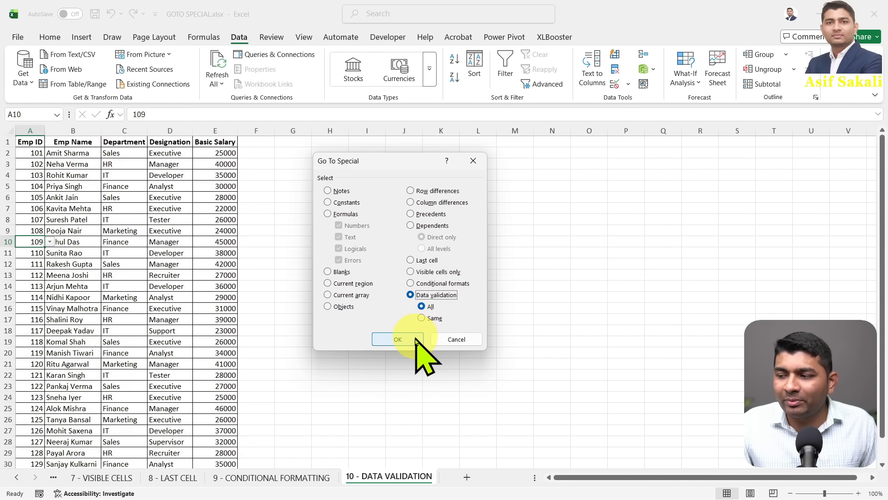
click(398, 339)
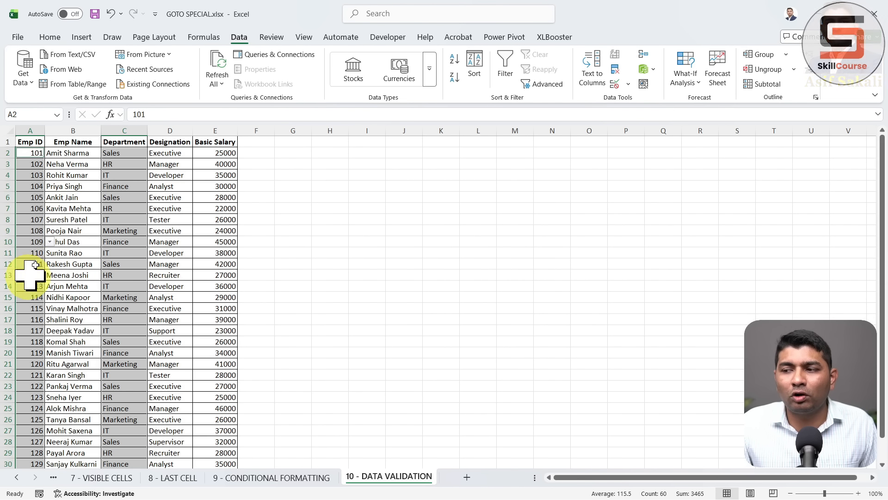
Select only the Department cells sharing C13's data validation rule
click(130, 273)
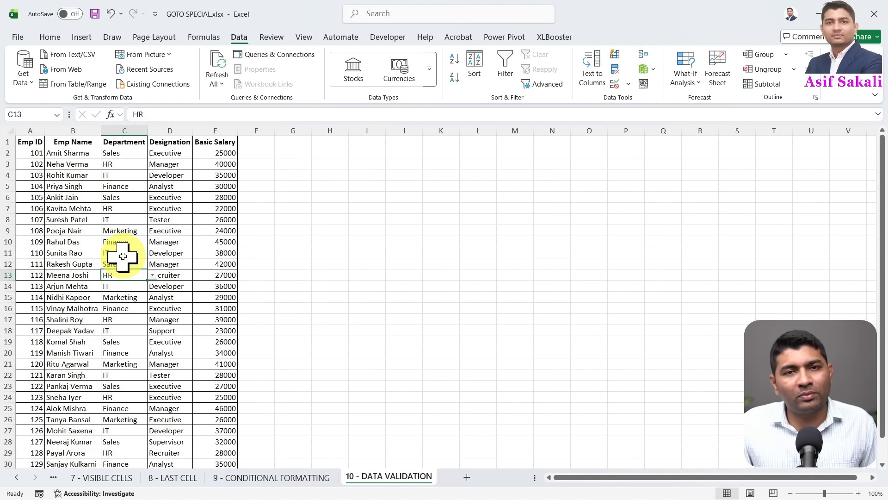
key(F5)
key(alt+s)
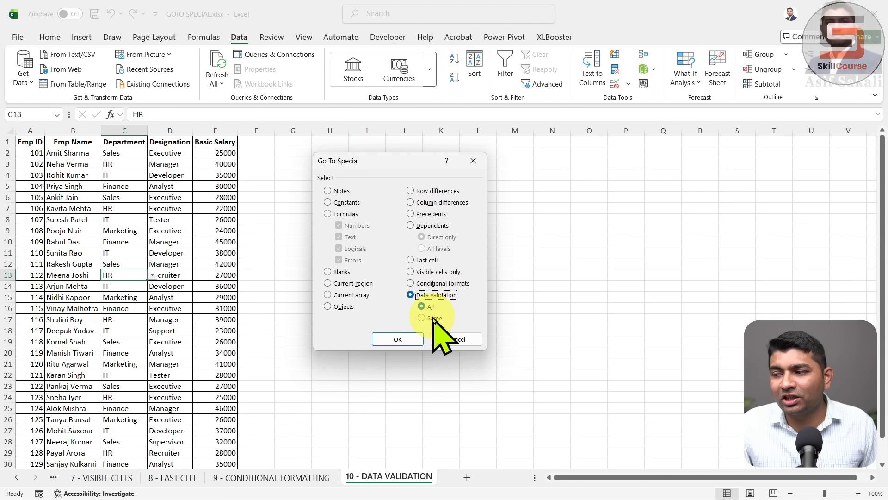
click(406, 340)
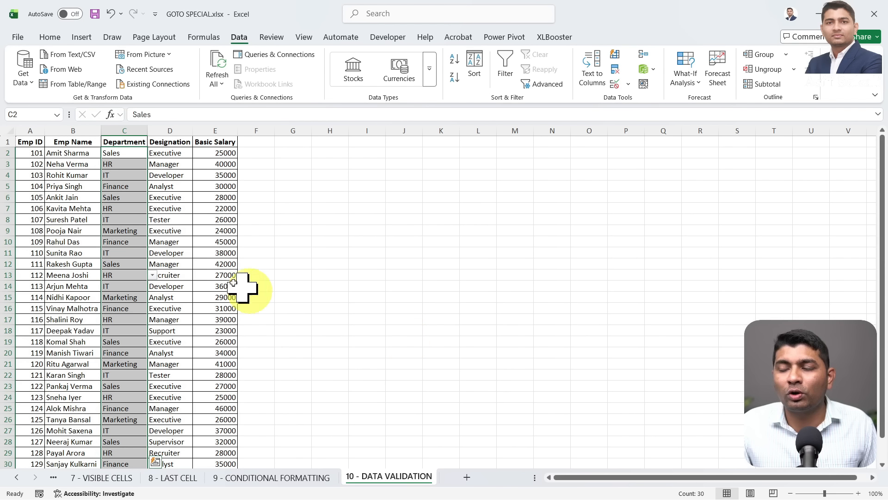